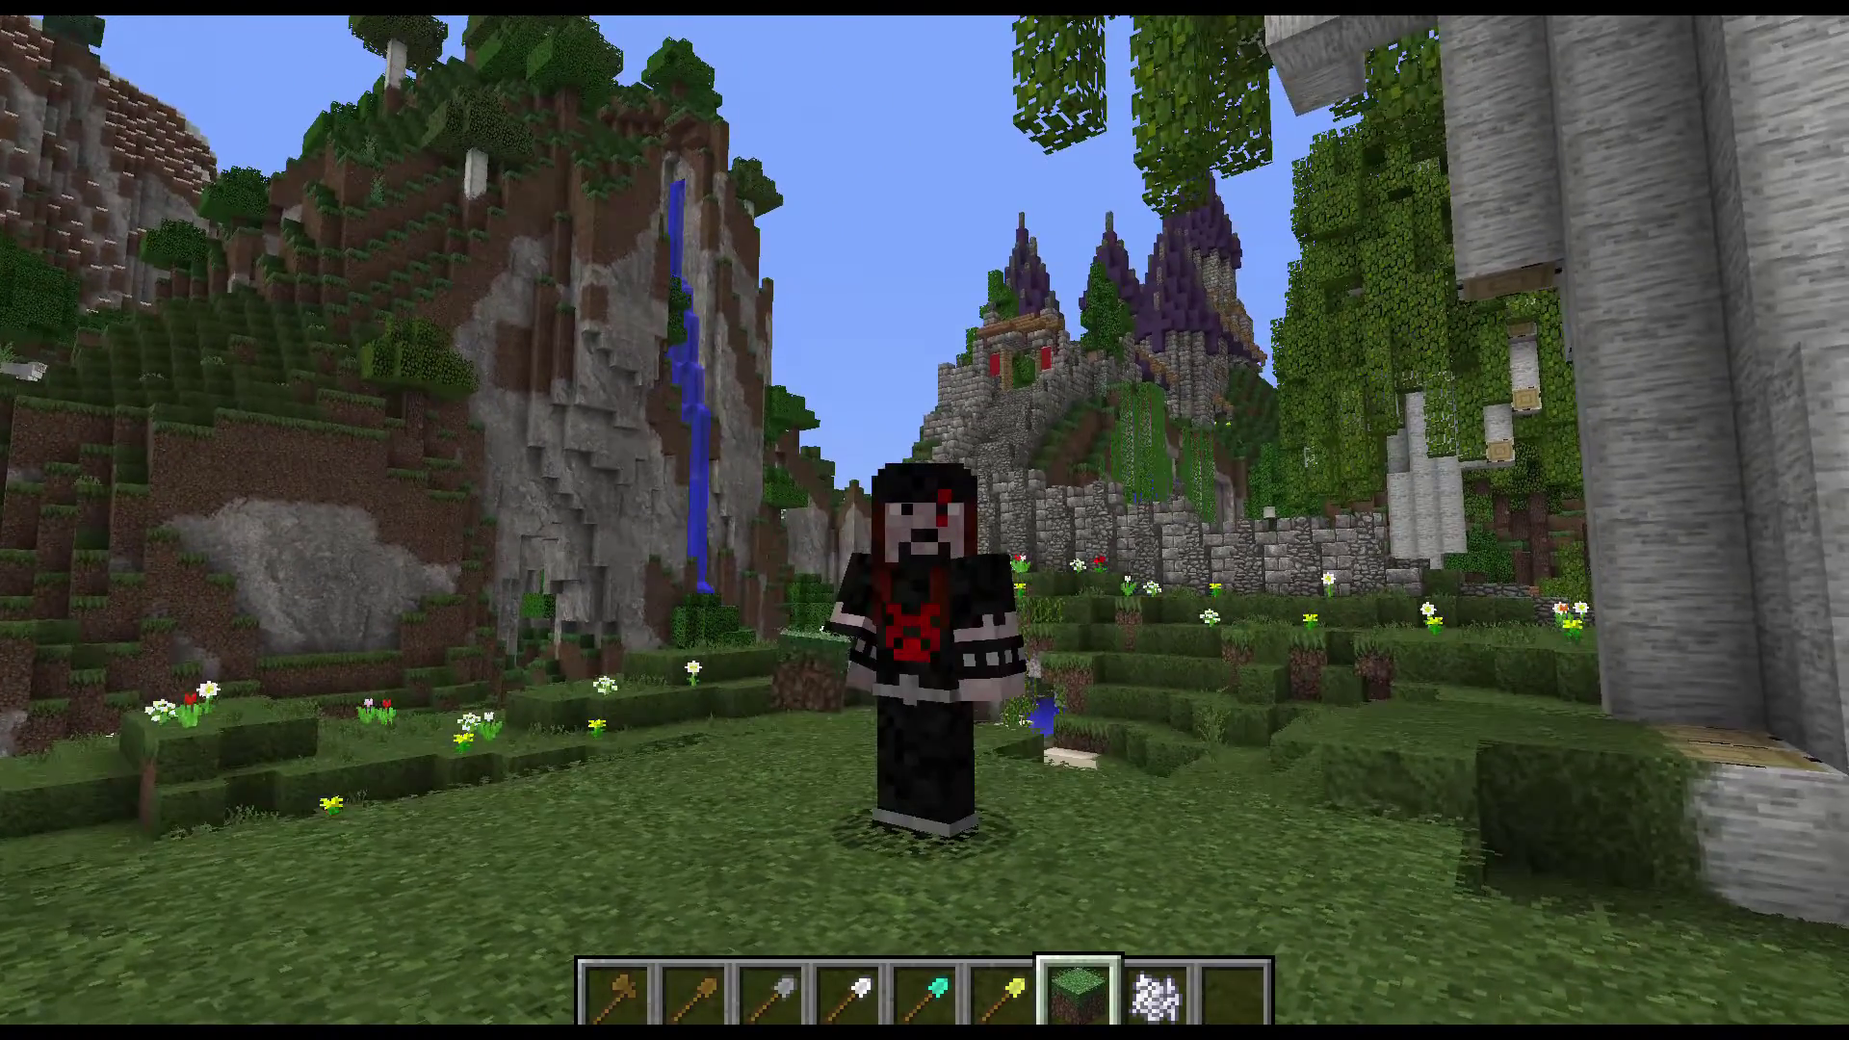
Place a grass block beside the player and walk toward the grass by the stone building
right_click(924, 520)
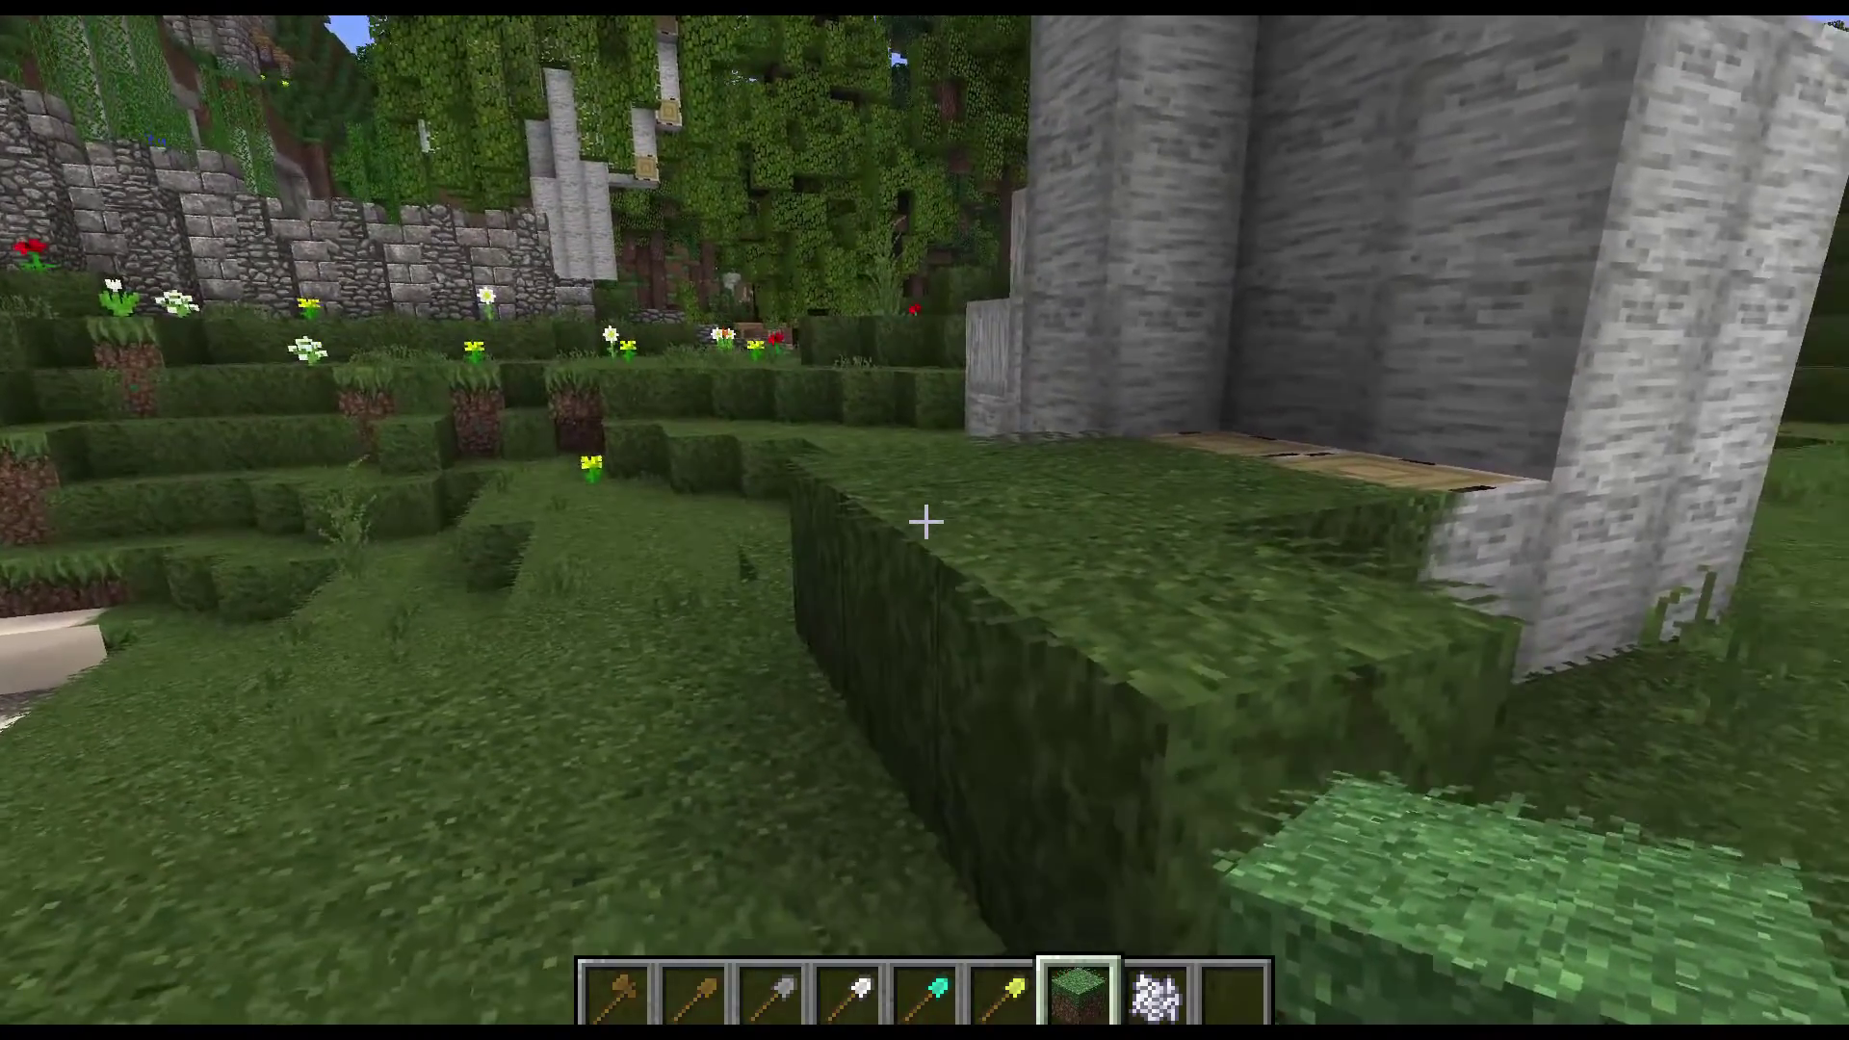
key(w)
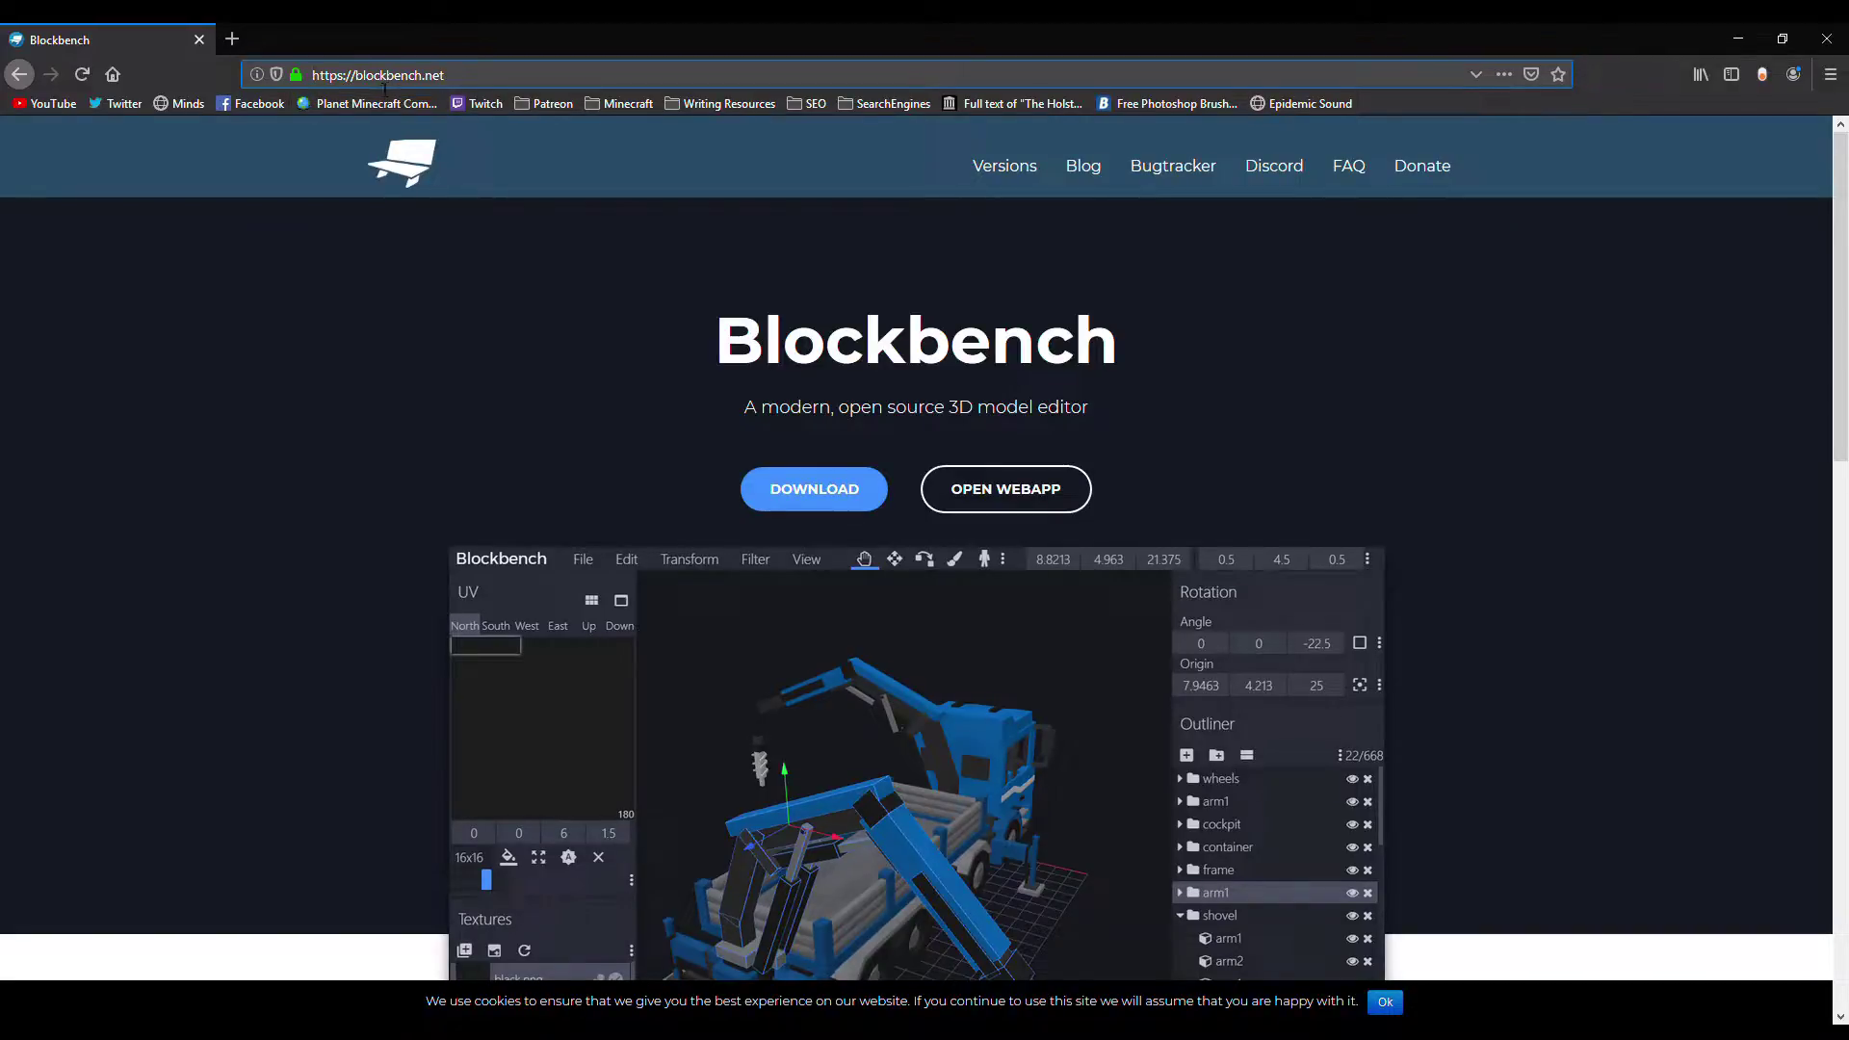
Highlight the blockbench.net address and page heading, scroll the homepage, then switch to Photoshop
drag(458, 75, 346, 75)
click(413, 303)
drag(734, 349, 1105, 324)
scroll(949, 754, down, 4)
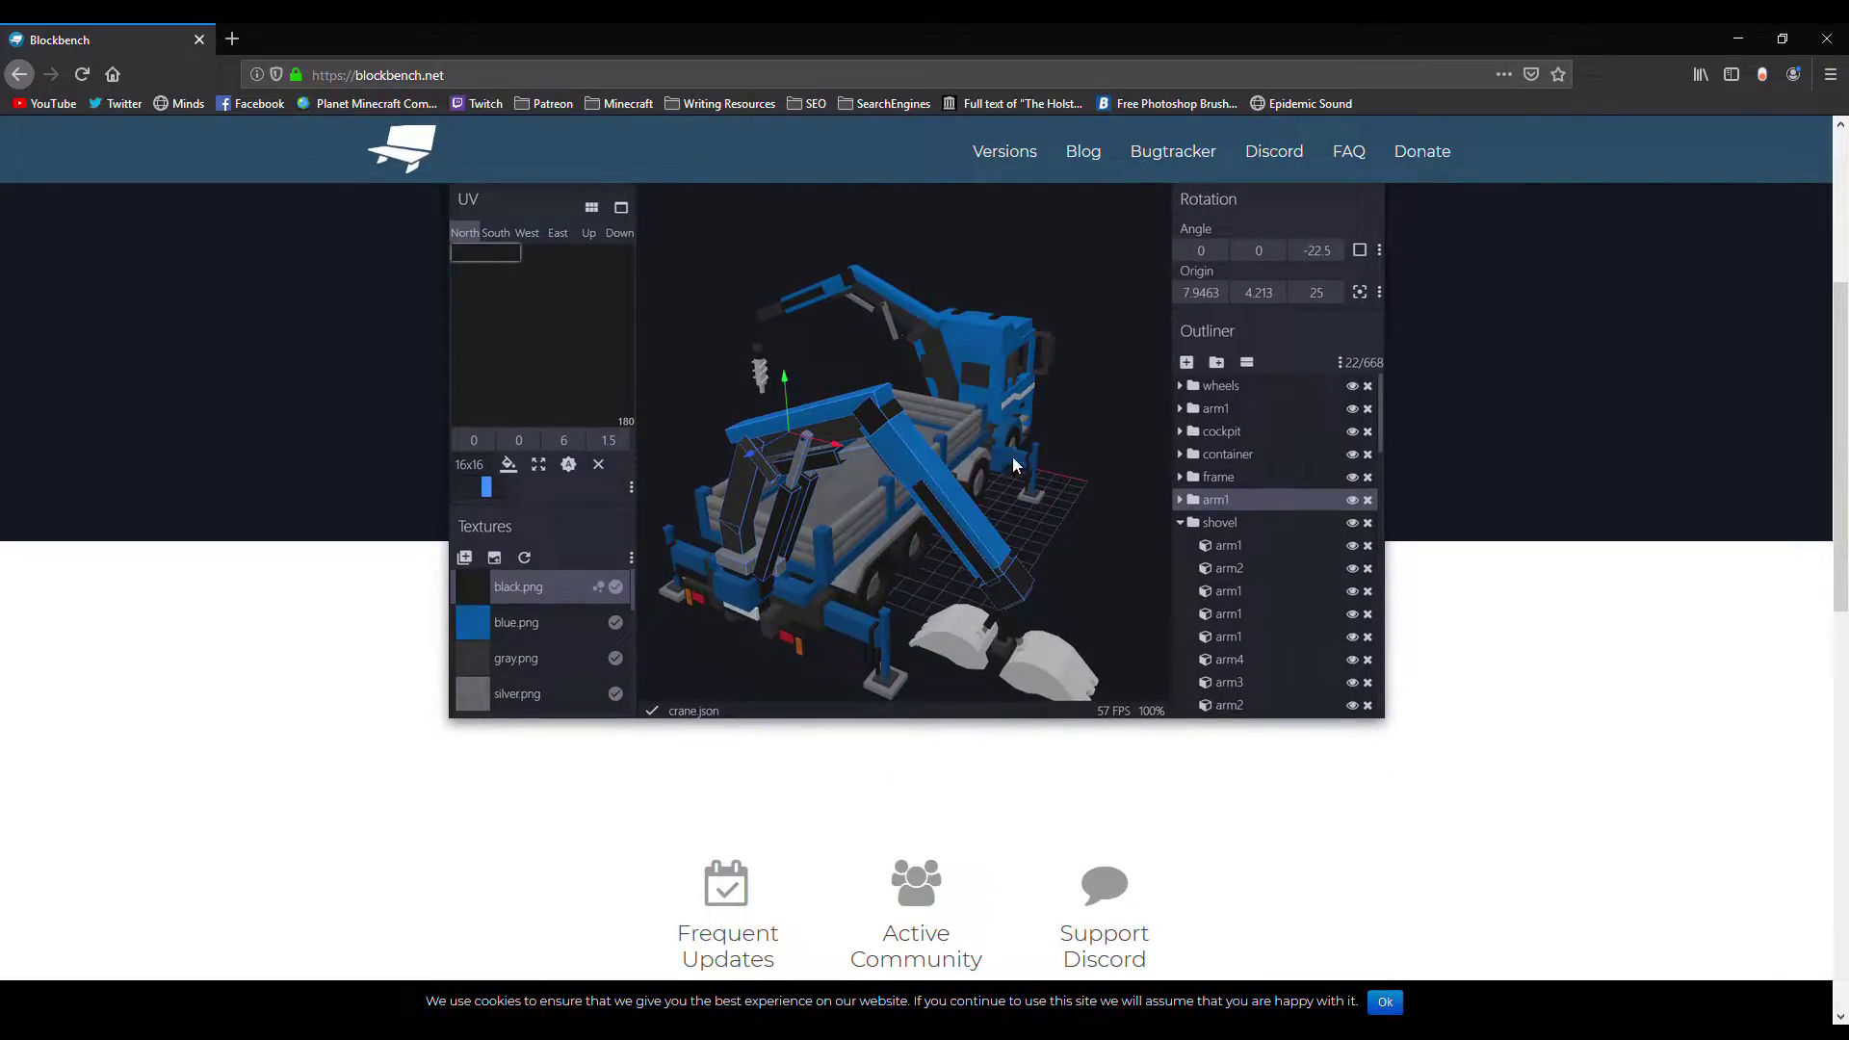
scroll(1013, 457, up, 4)
click(1144, 346)
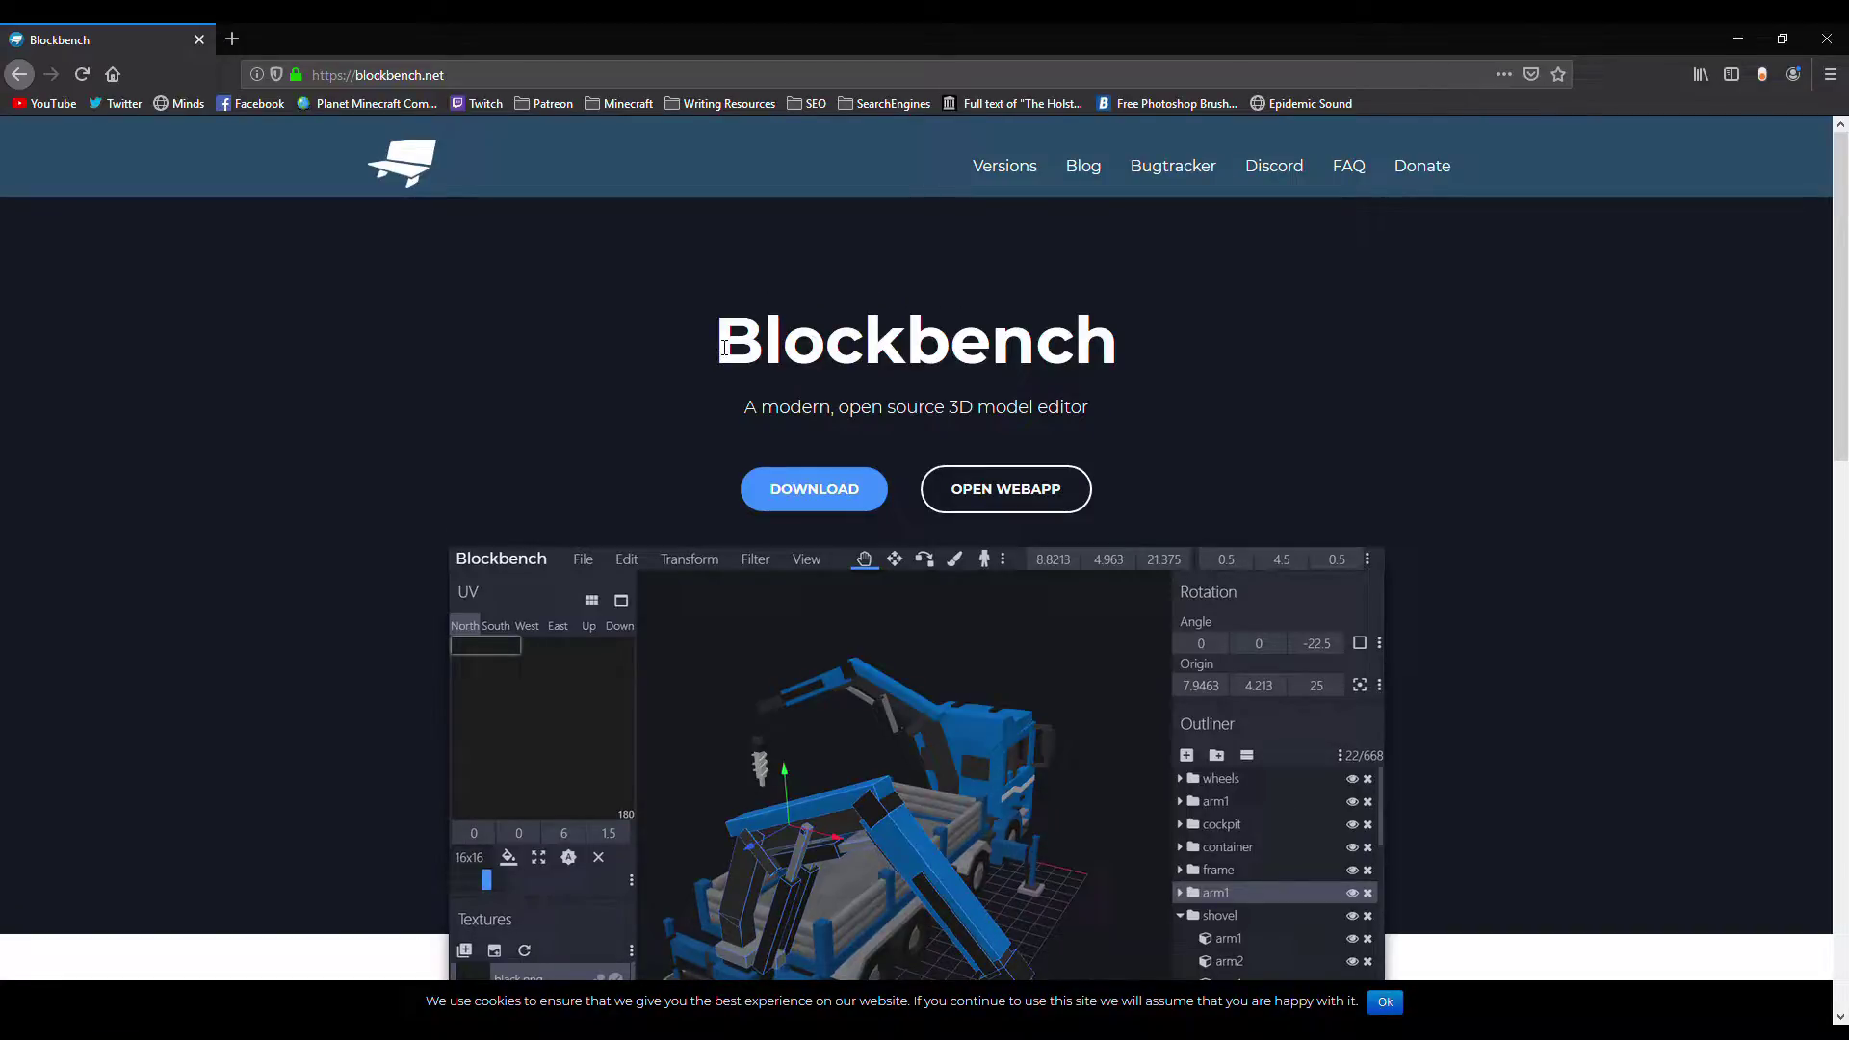
key(alt+Tab)
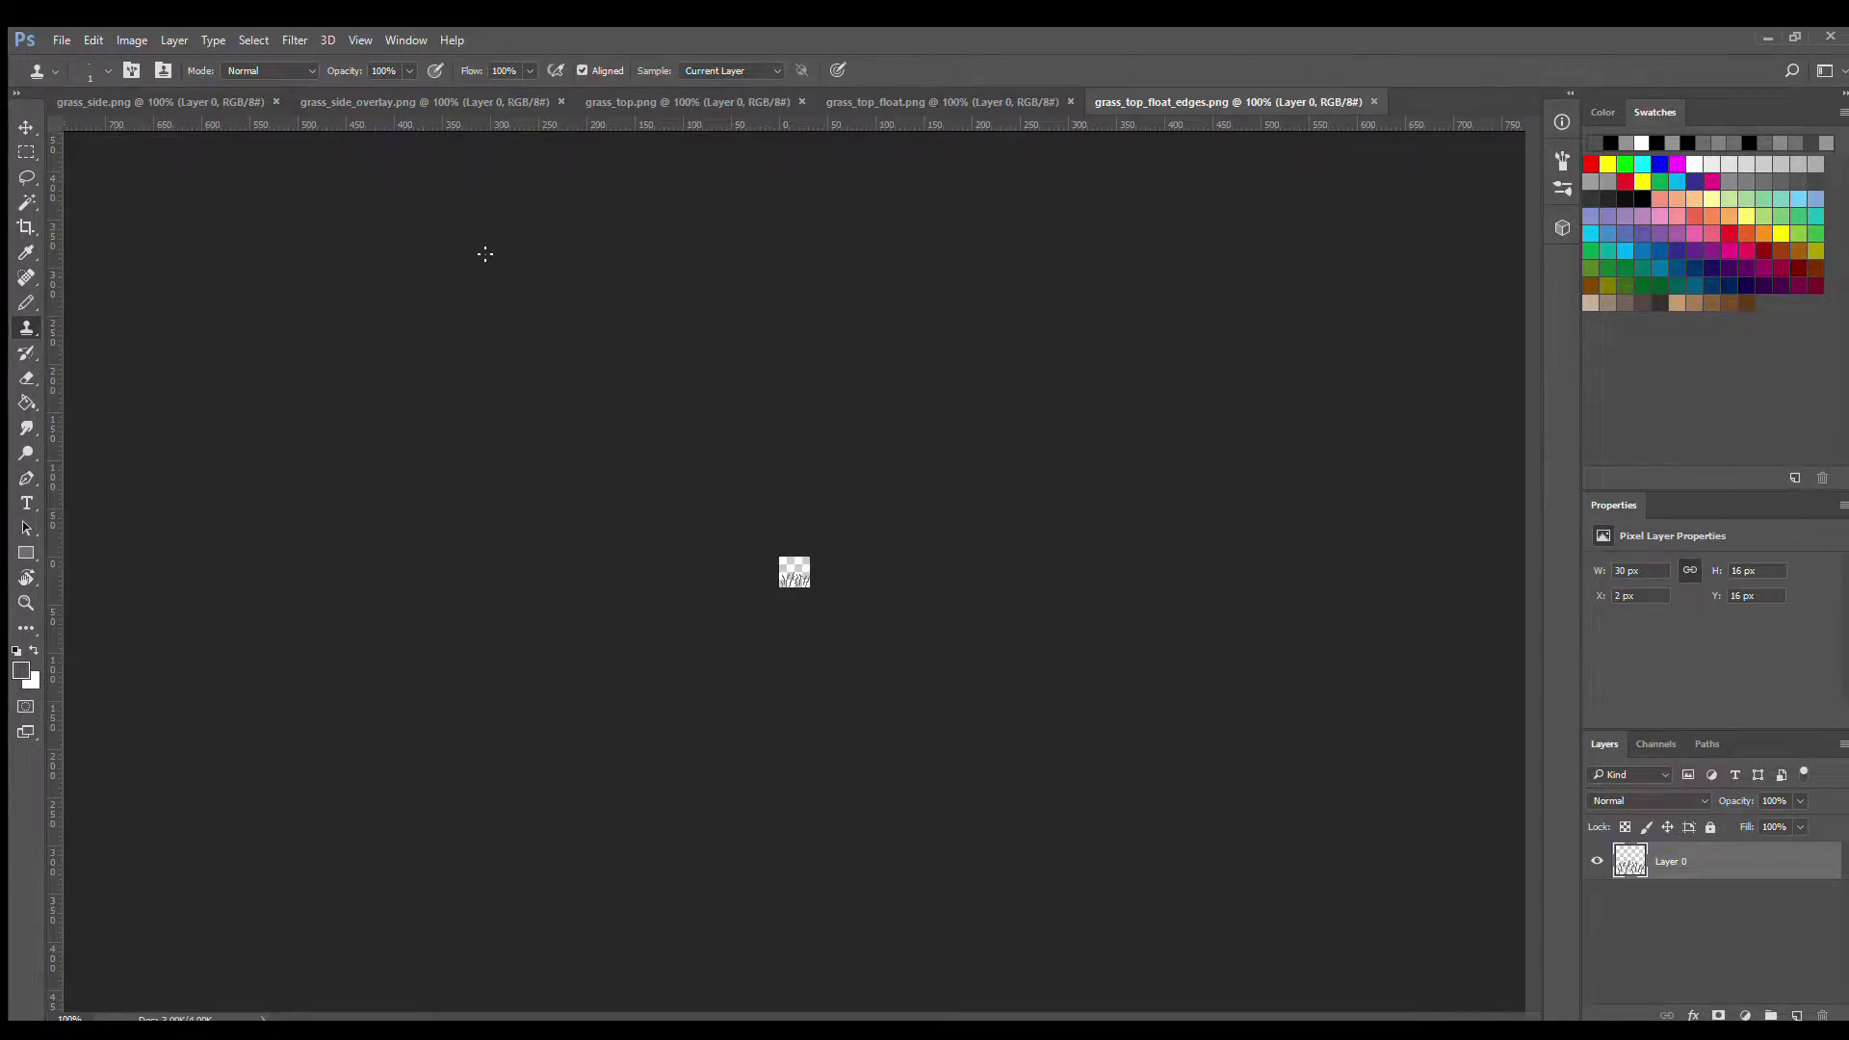
View grass_side, grass_side_overlay, grass_top, grass_top_float and grass_top_float_edges, returning to grass_side.png
click(129, 104)
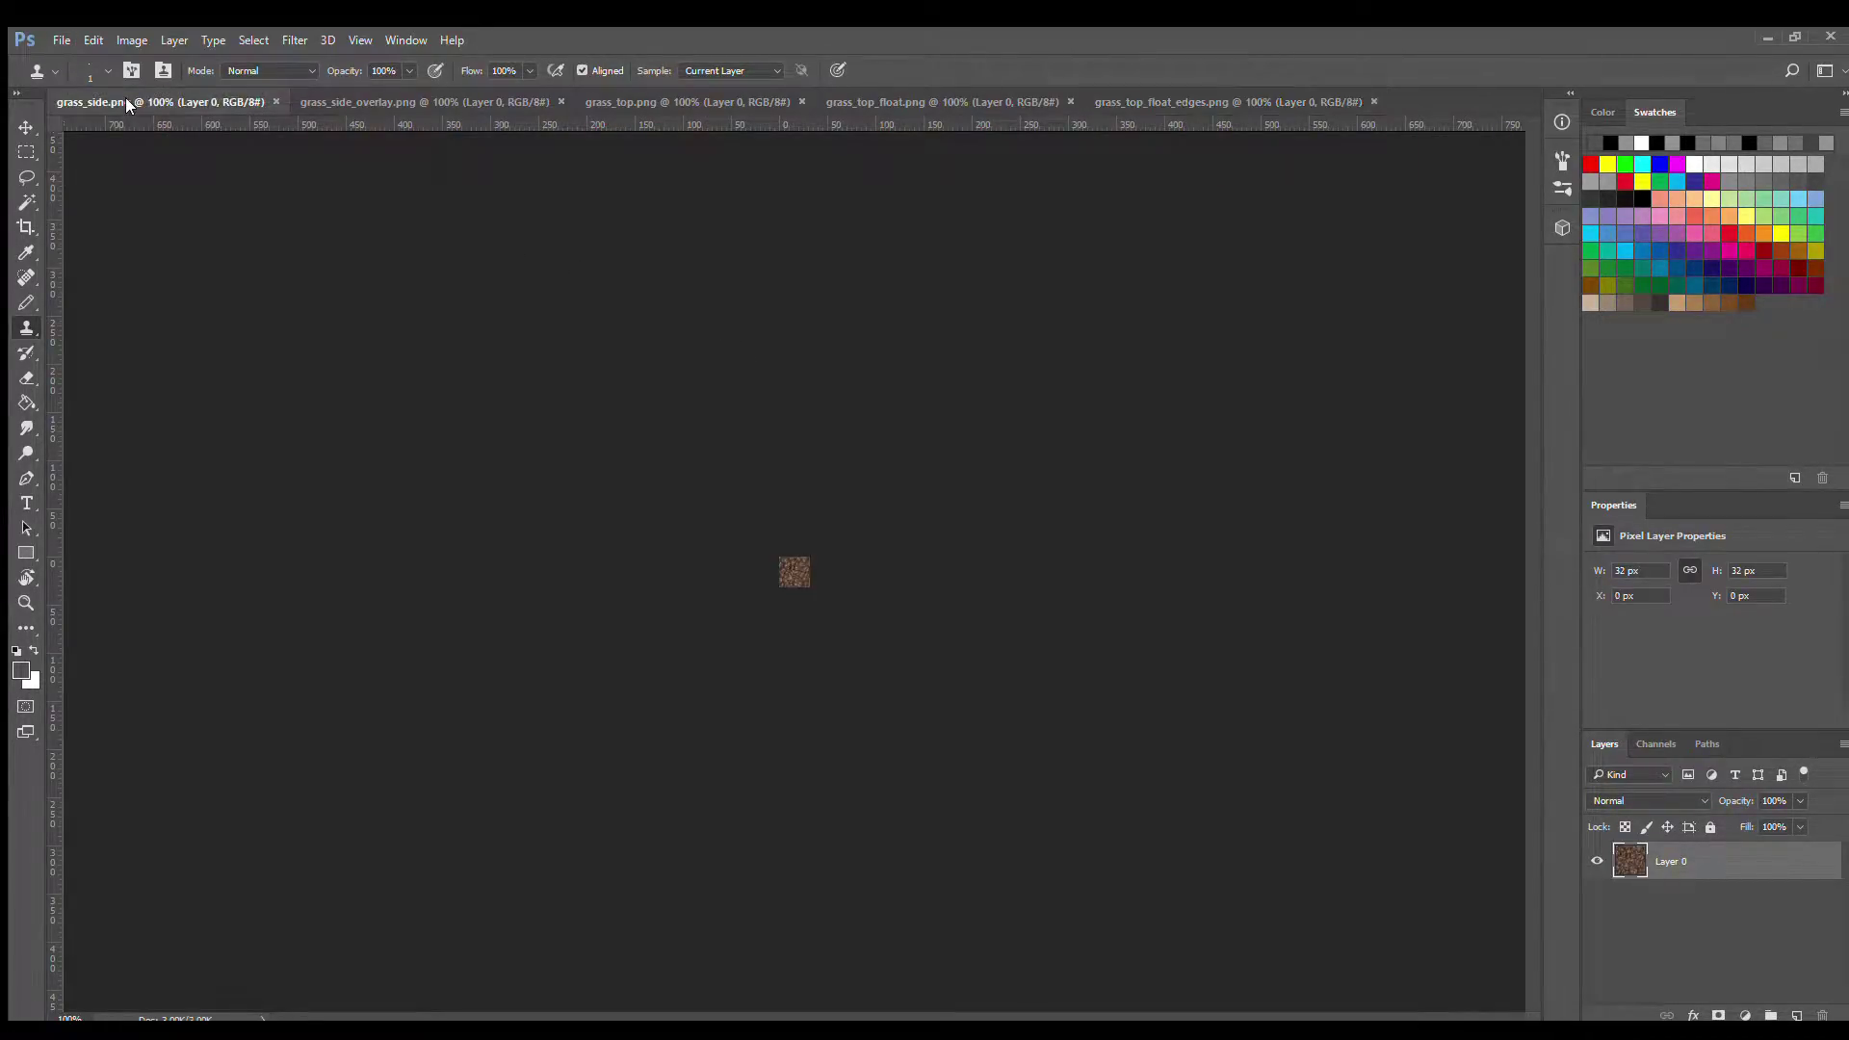
click(339, 104)
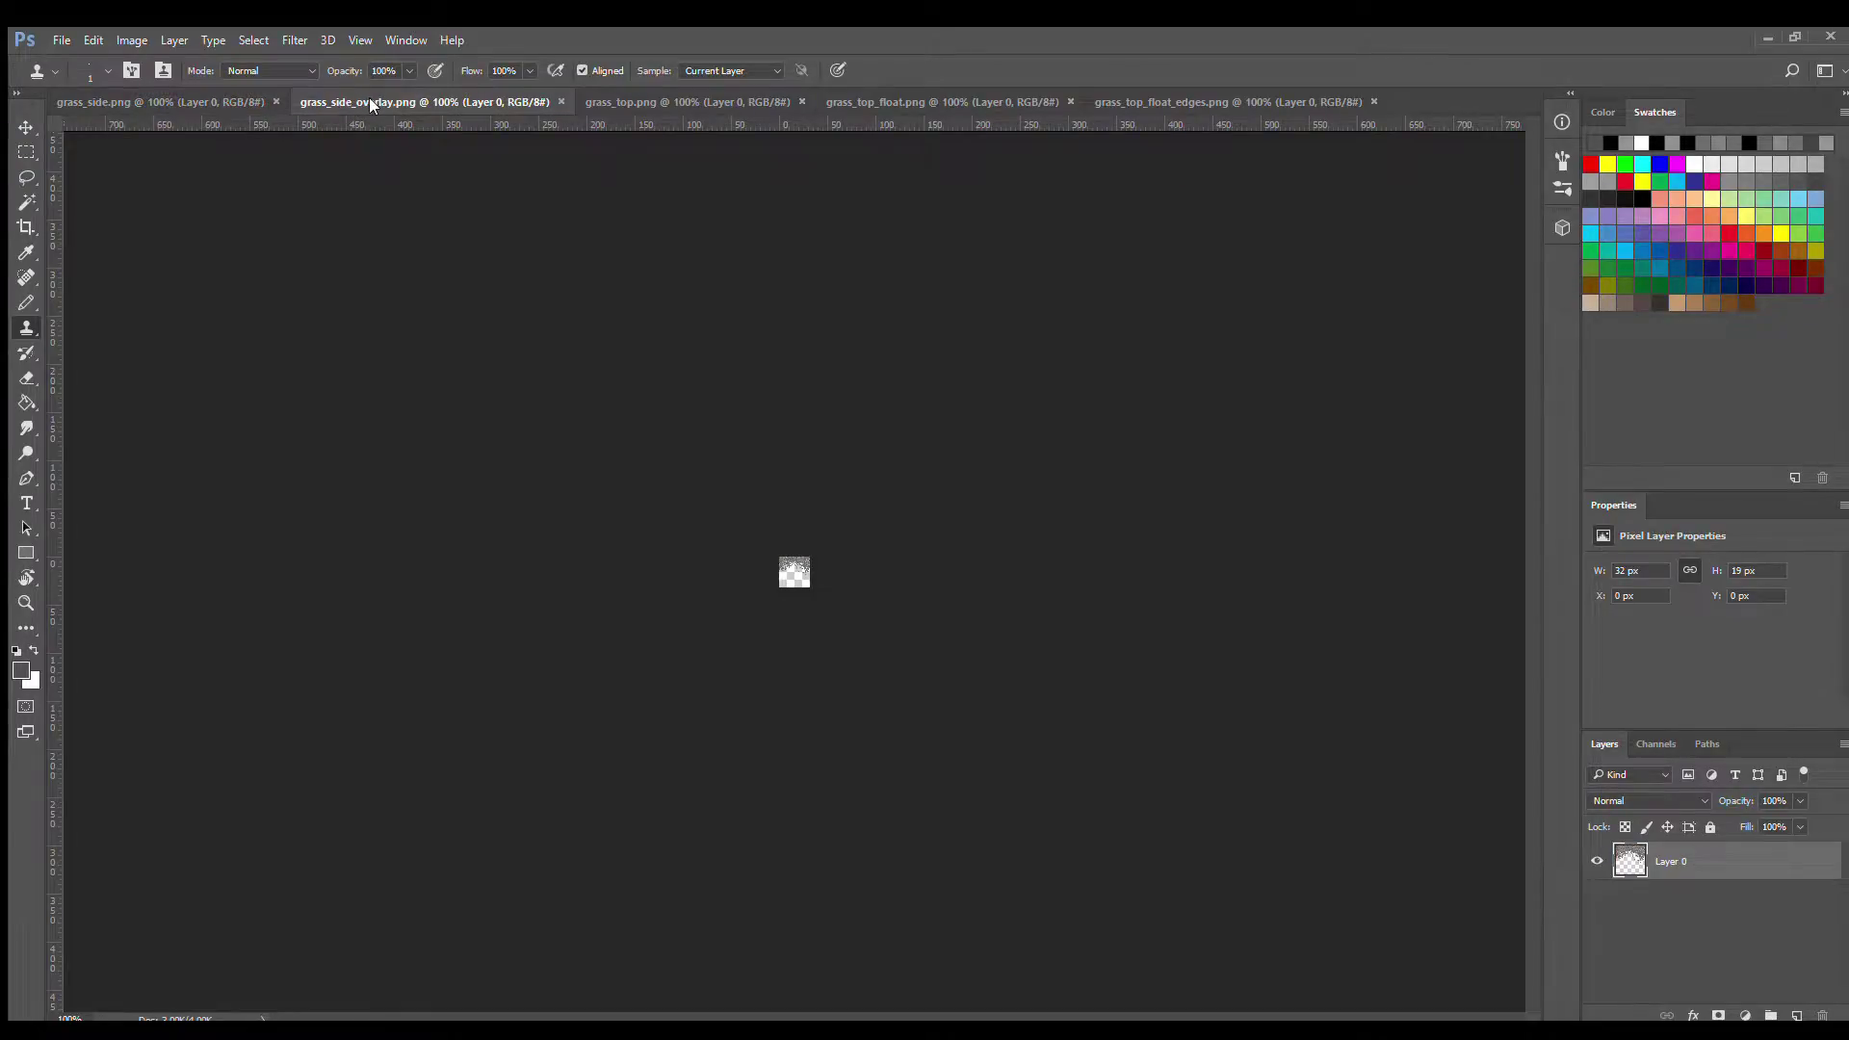
click(638, 100)
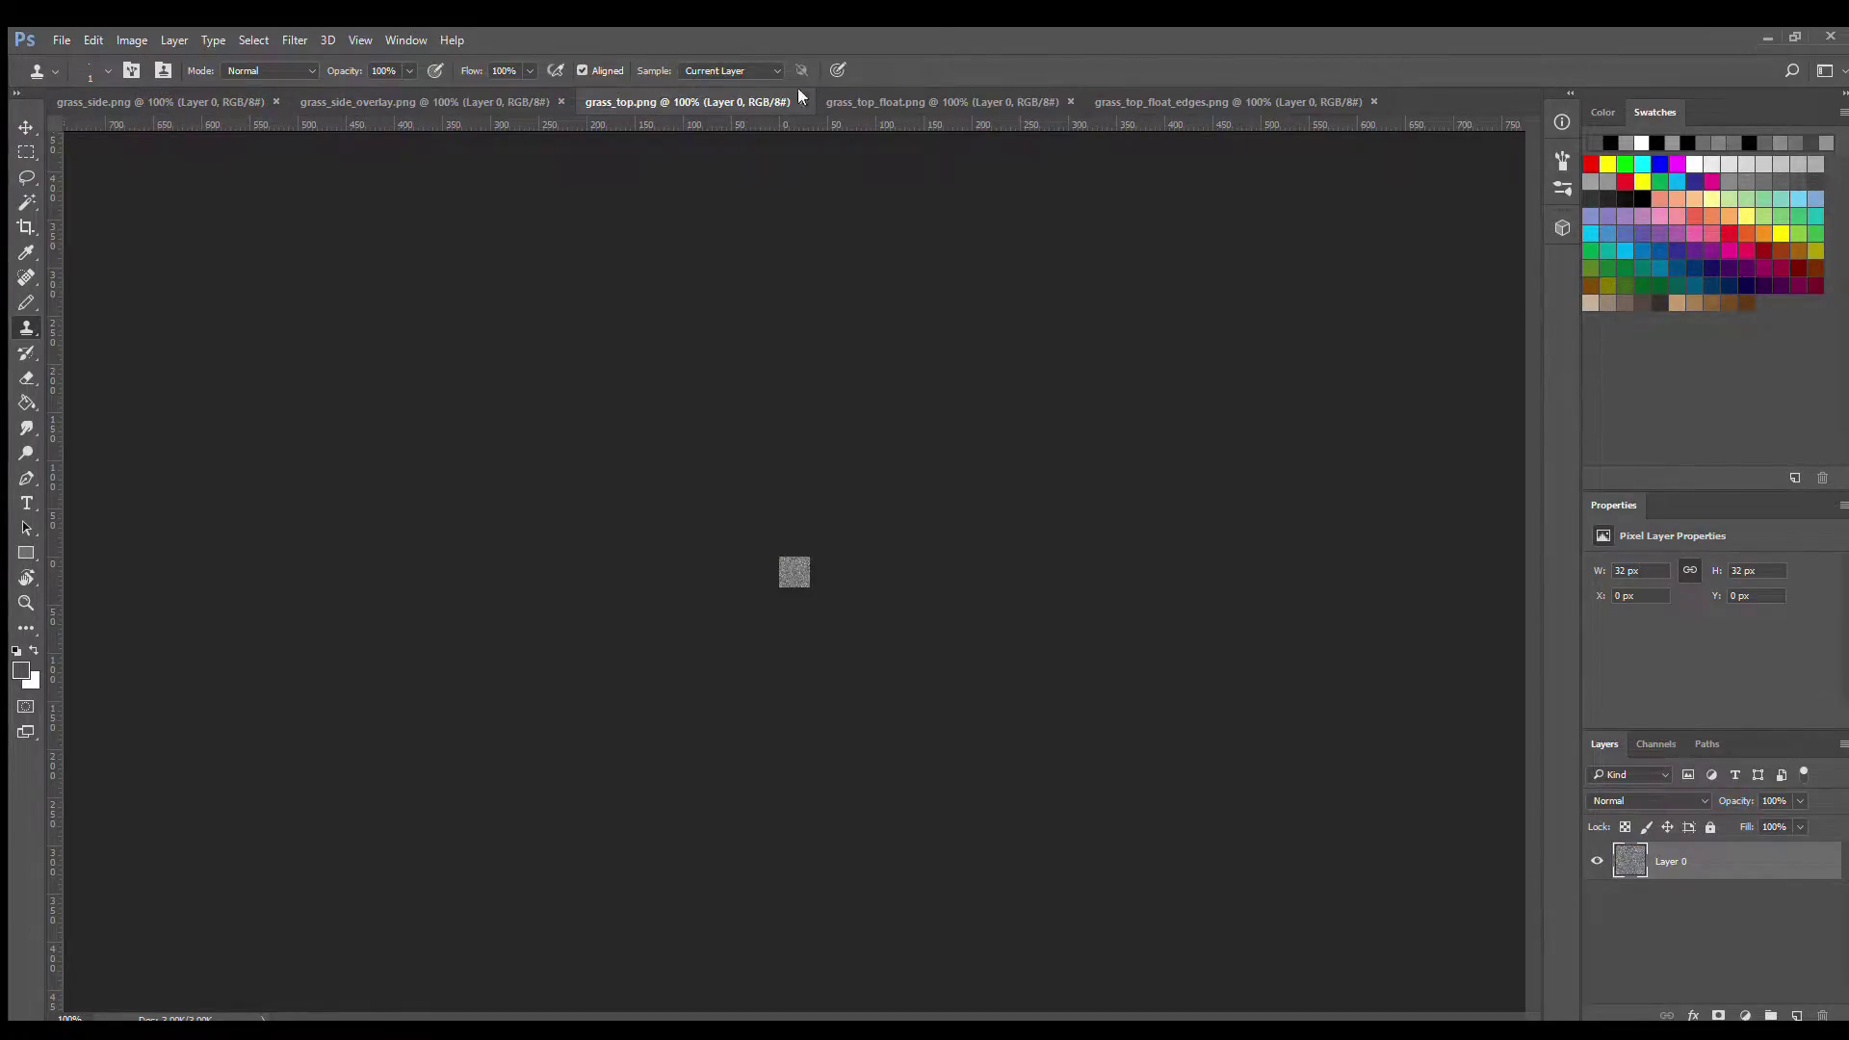
click(867, 101)
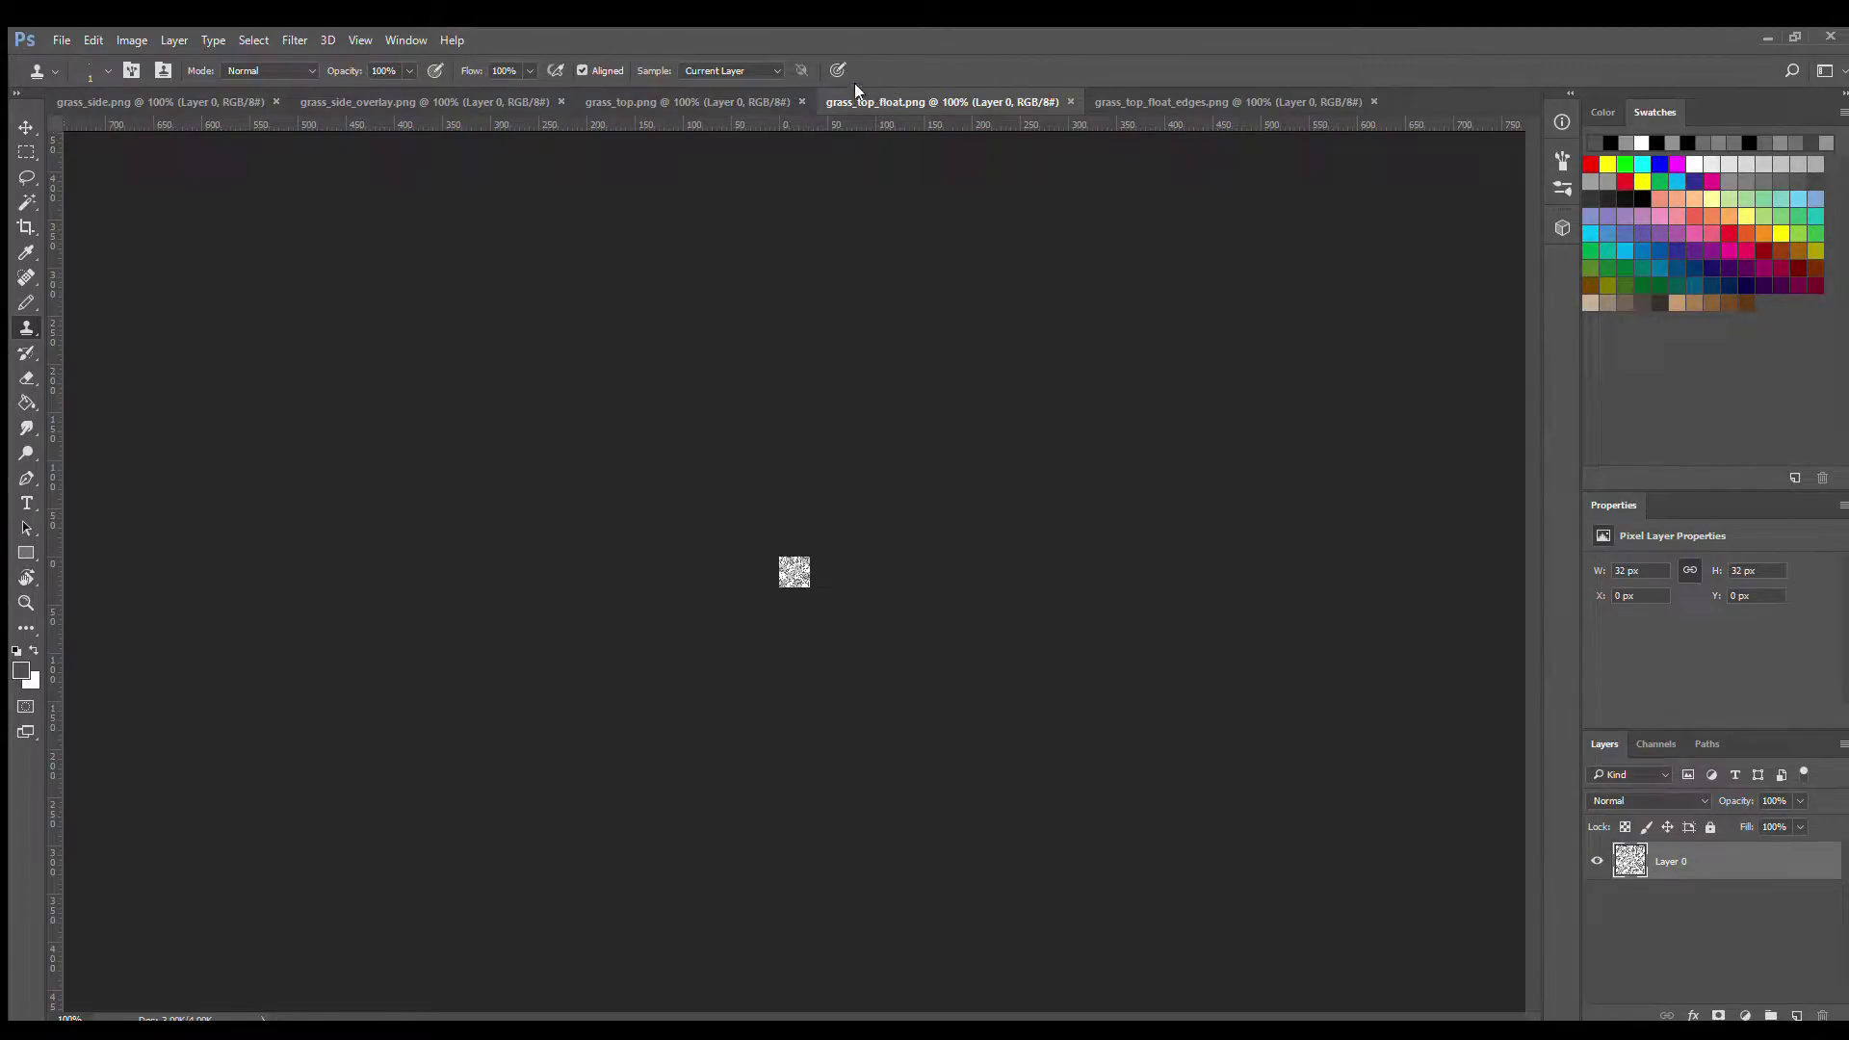
click(1161, 101)
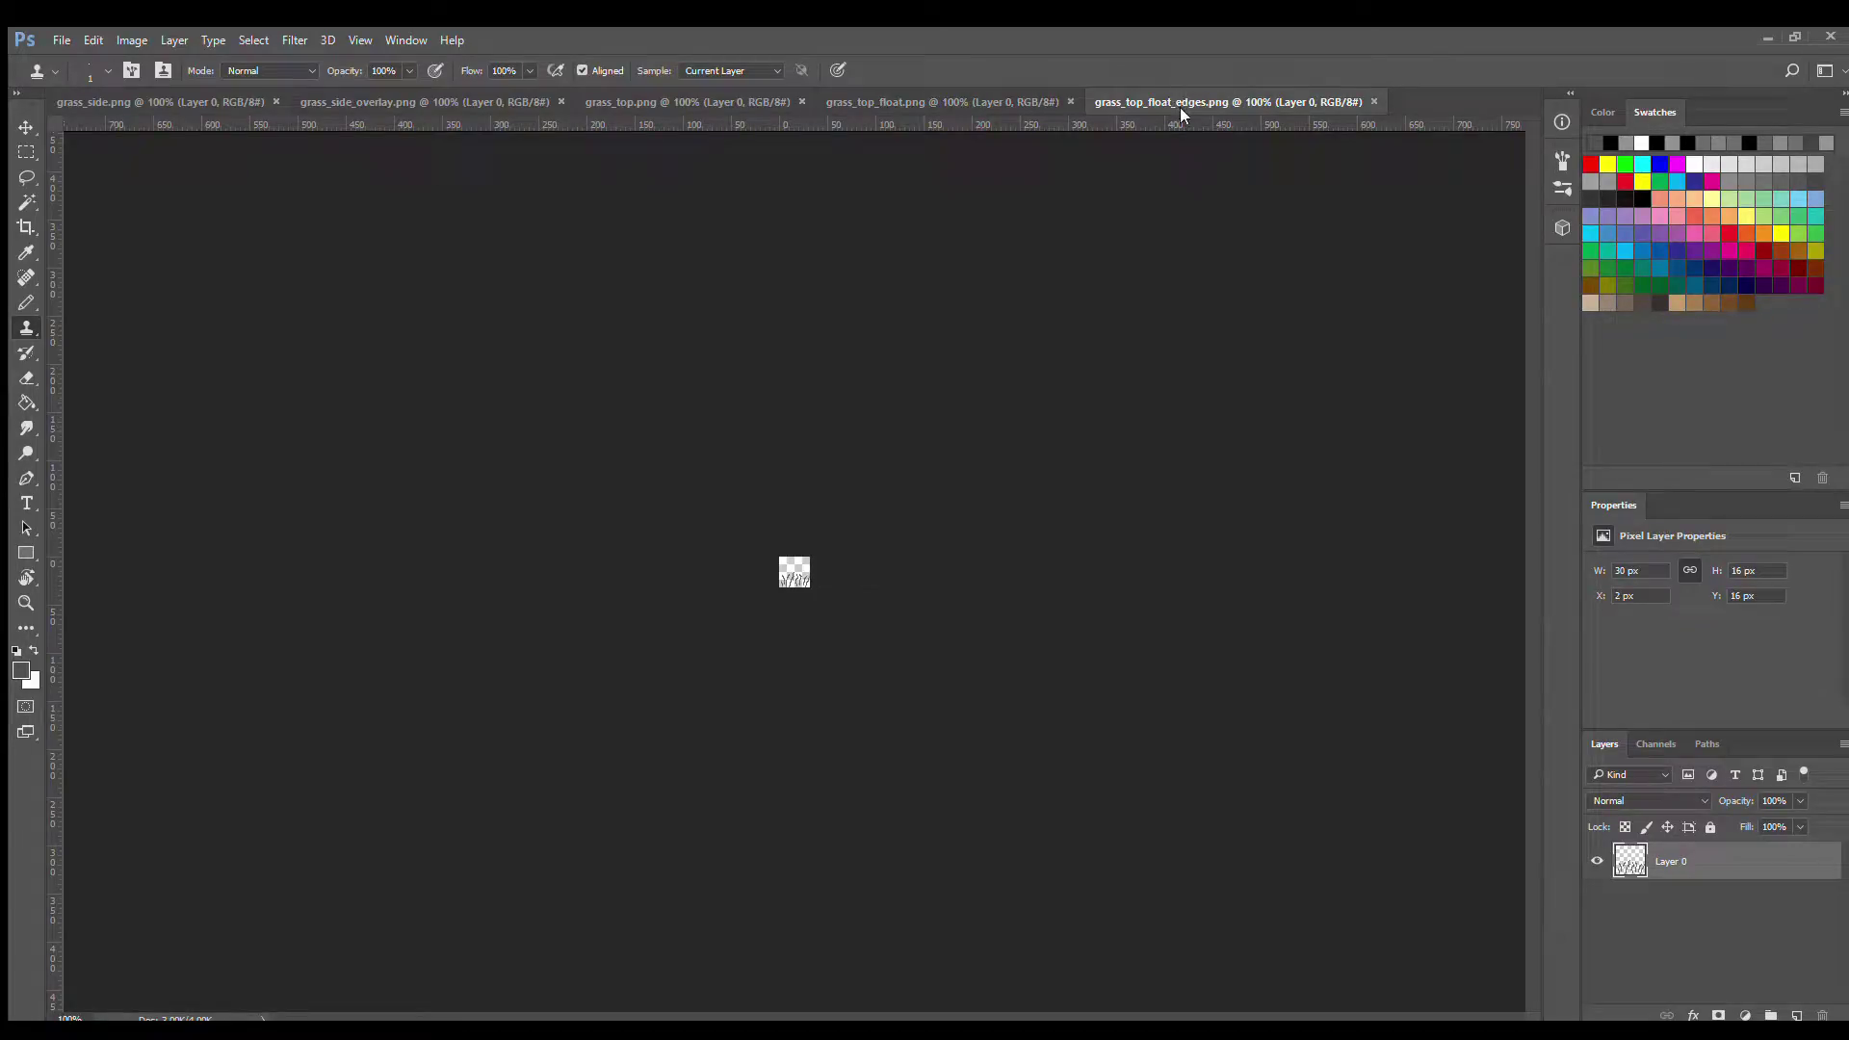
click(192, 101)
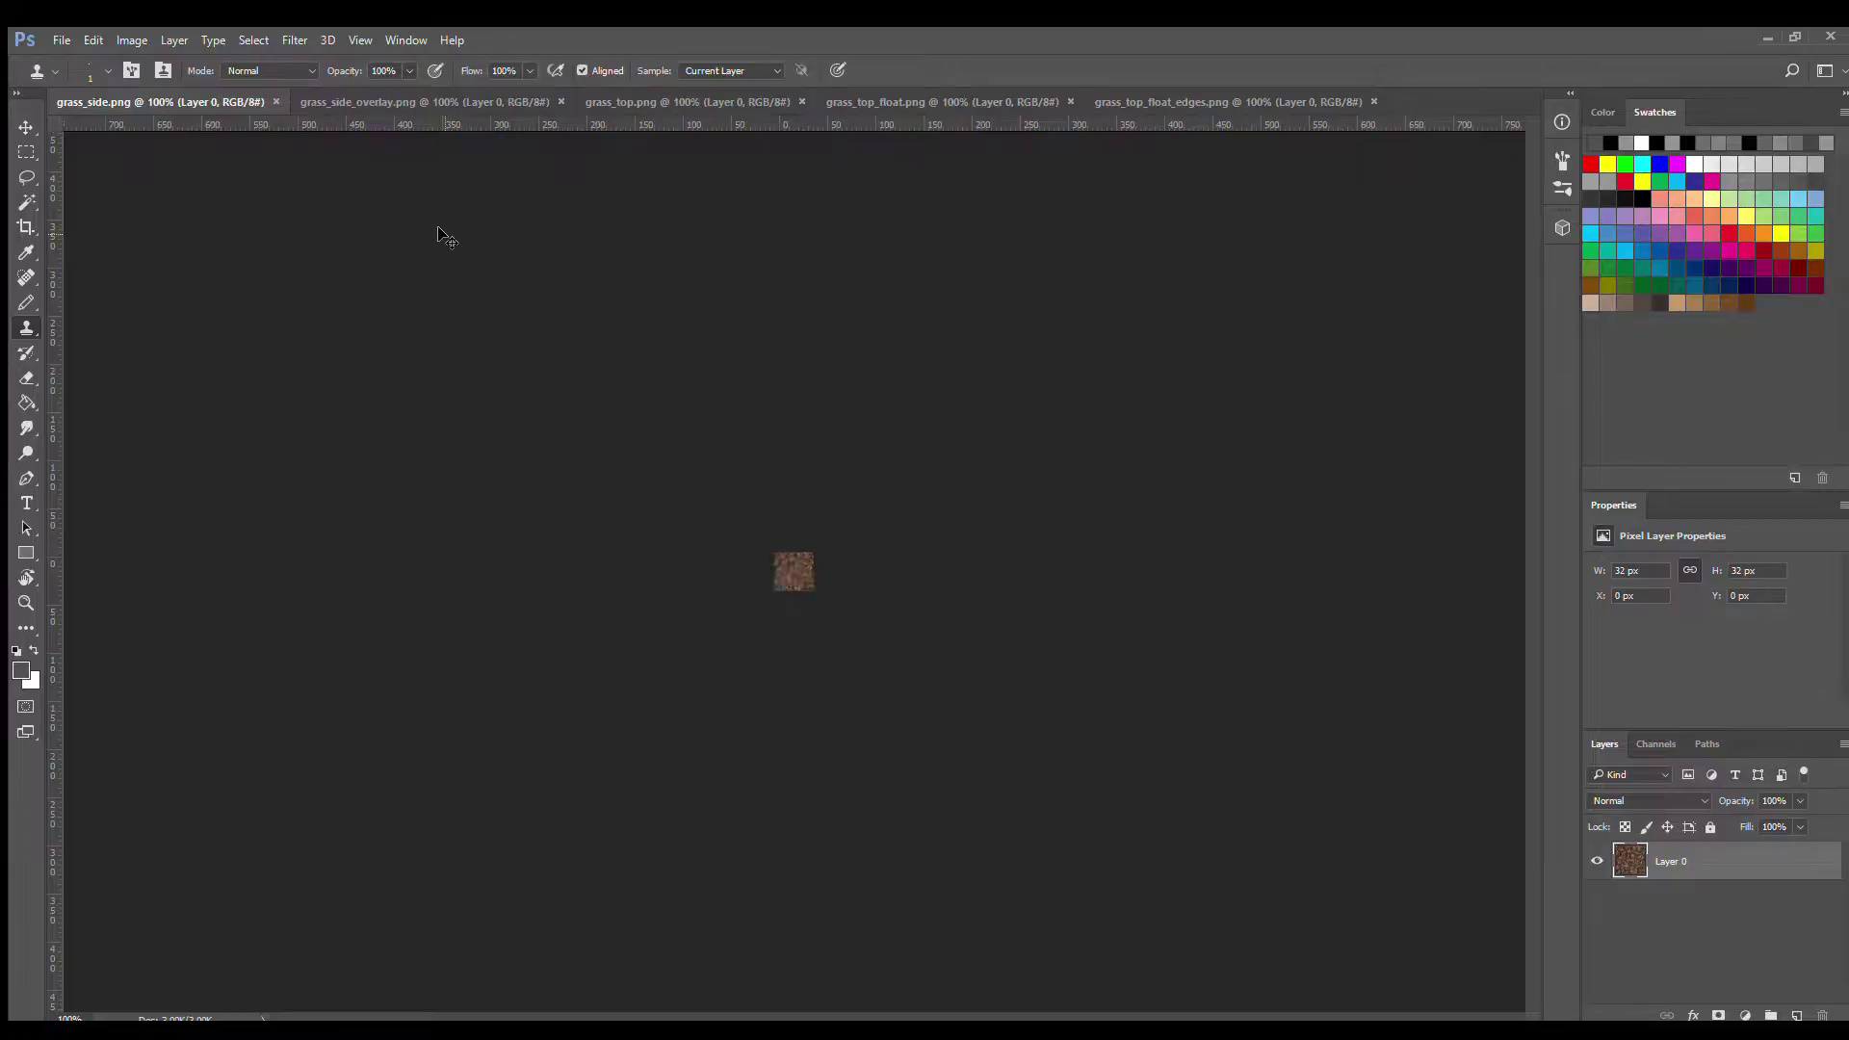
Fit each of the five grass textures to the screen with Ctrl+0, then revisit grass_side and grass_side_overlay
key(ctrl+0)
click(428, 102)
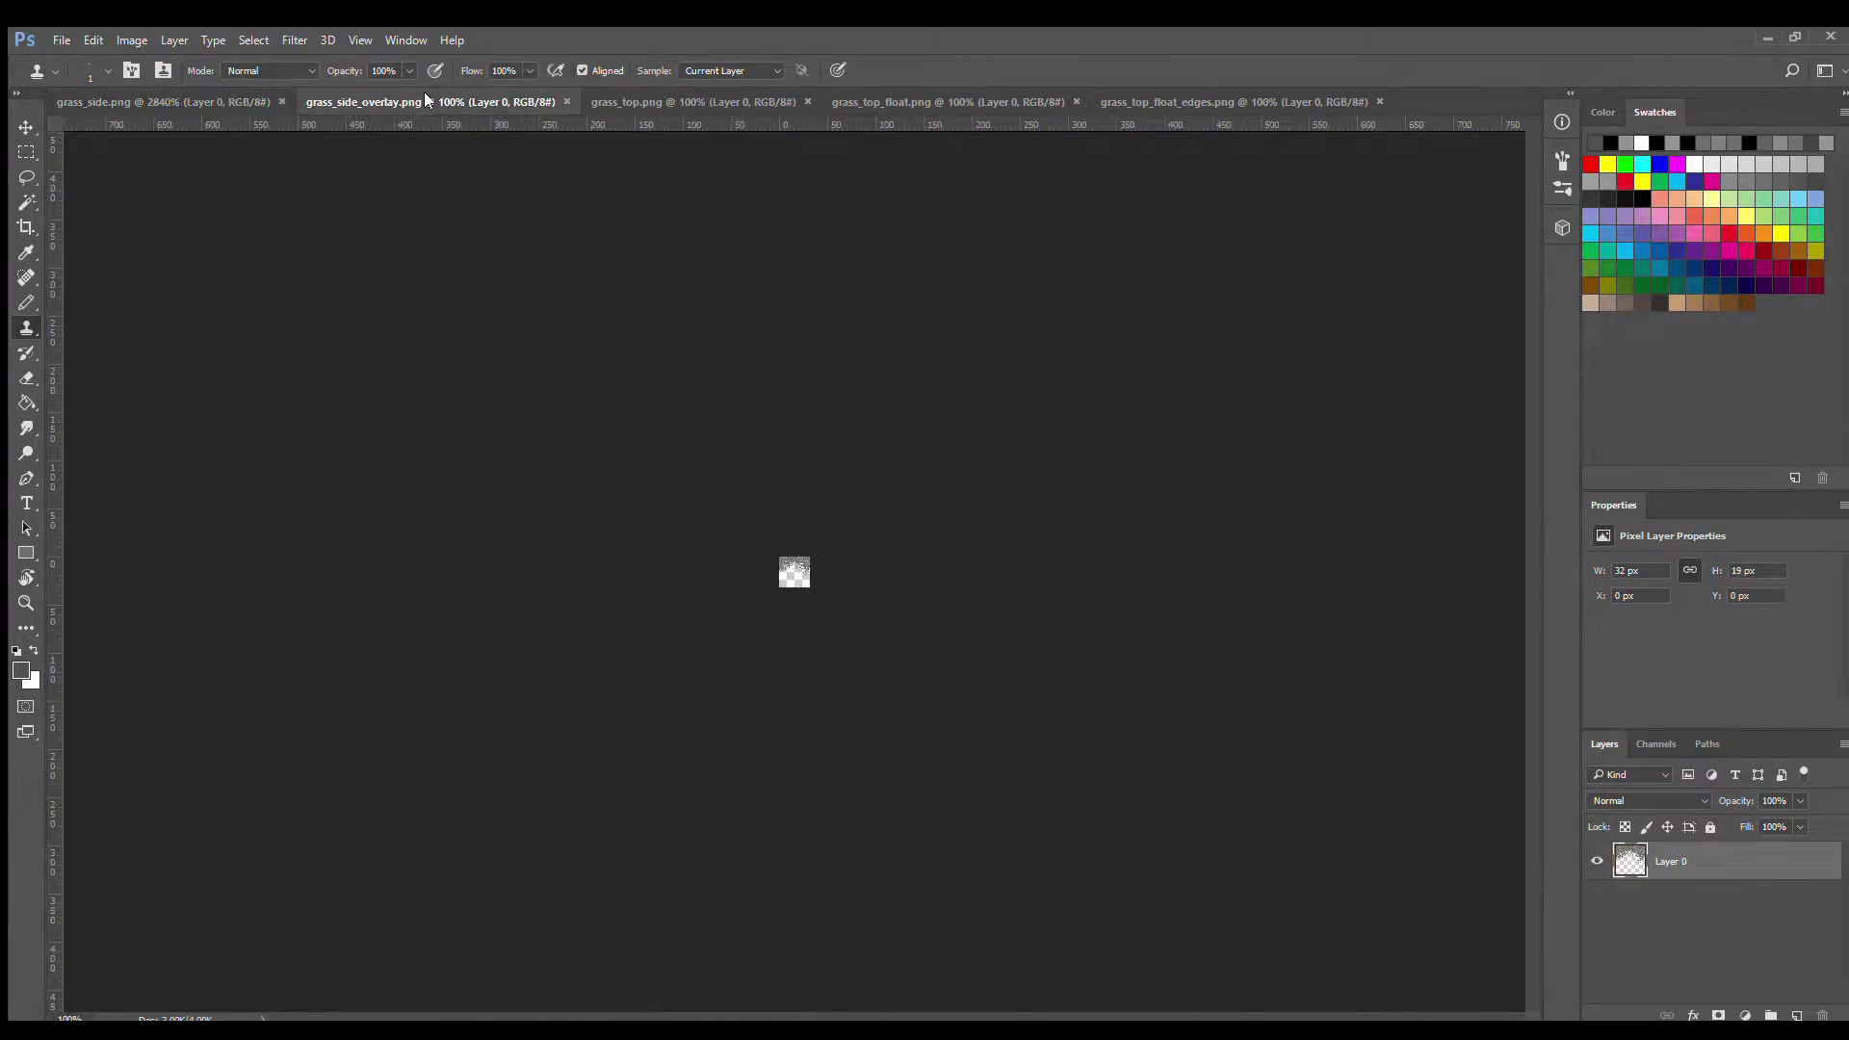
key(ctrl+0)
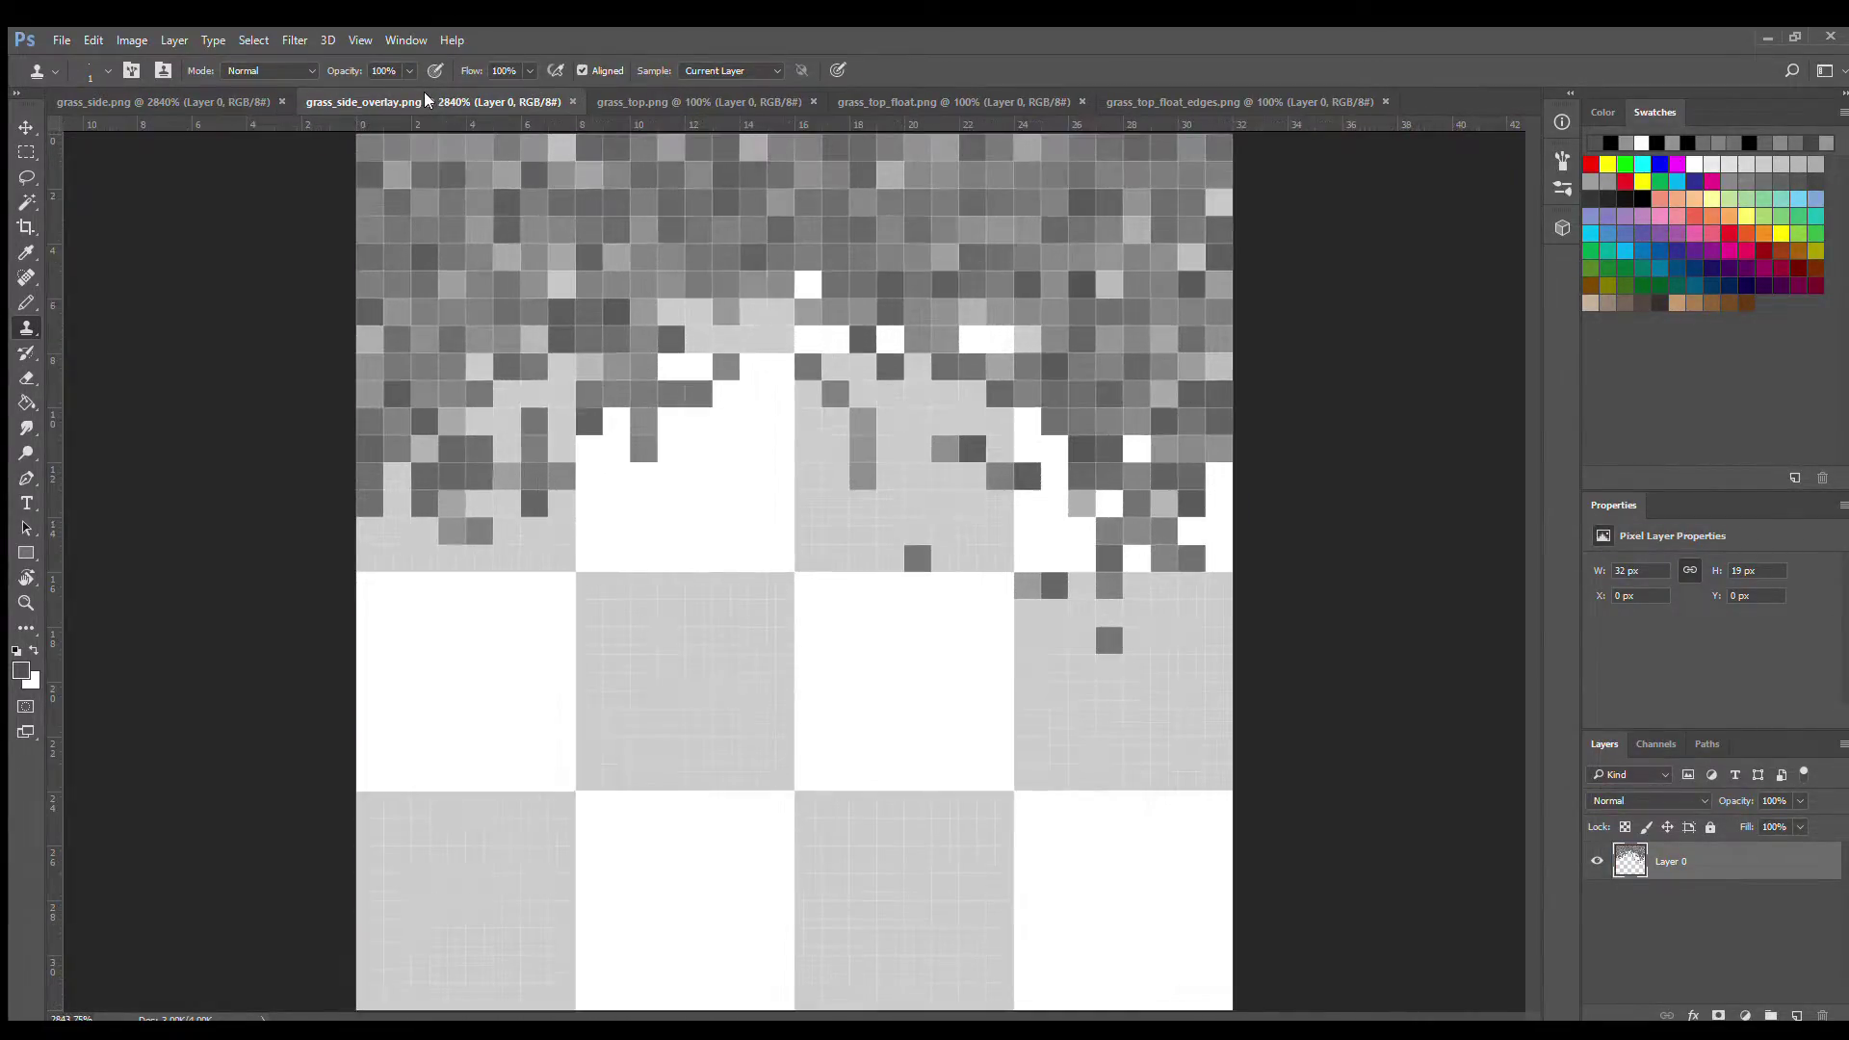
click(617, 103)
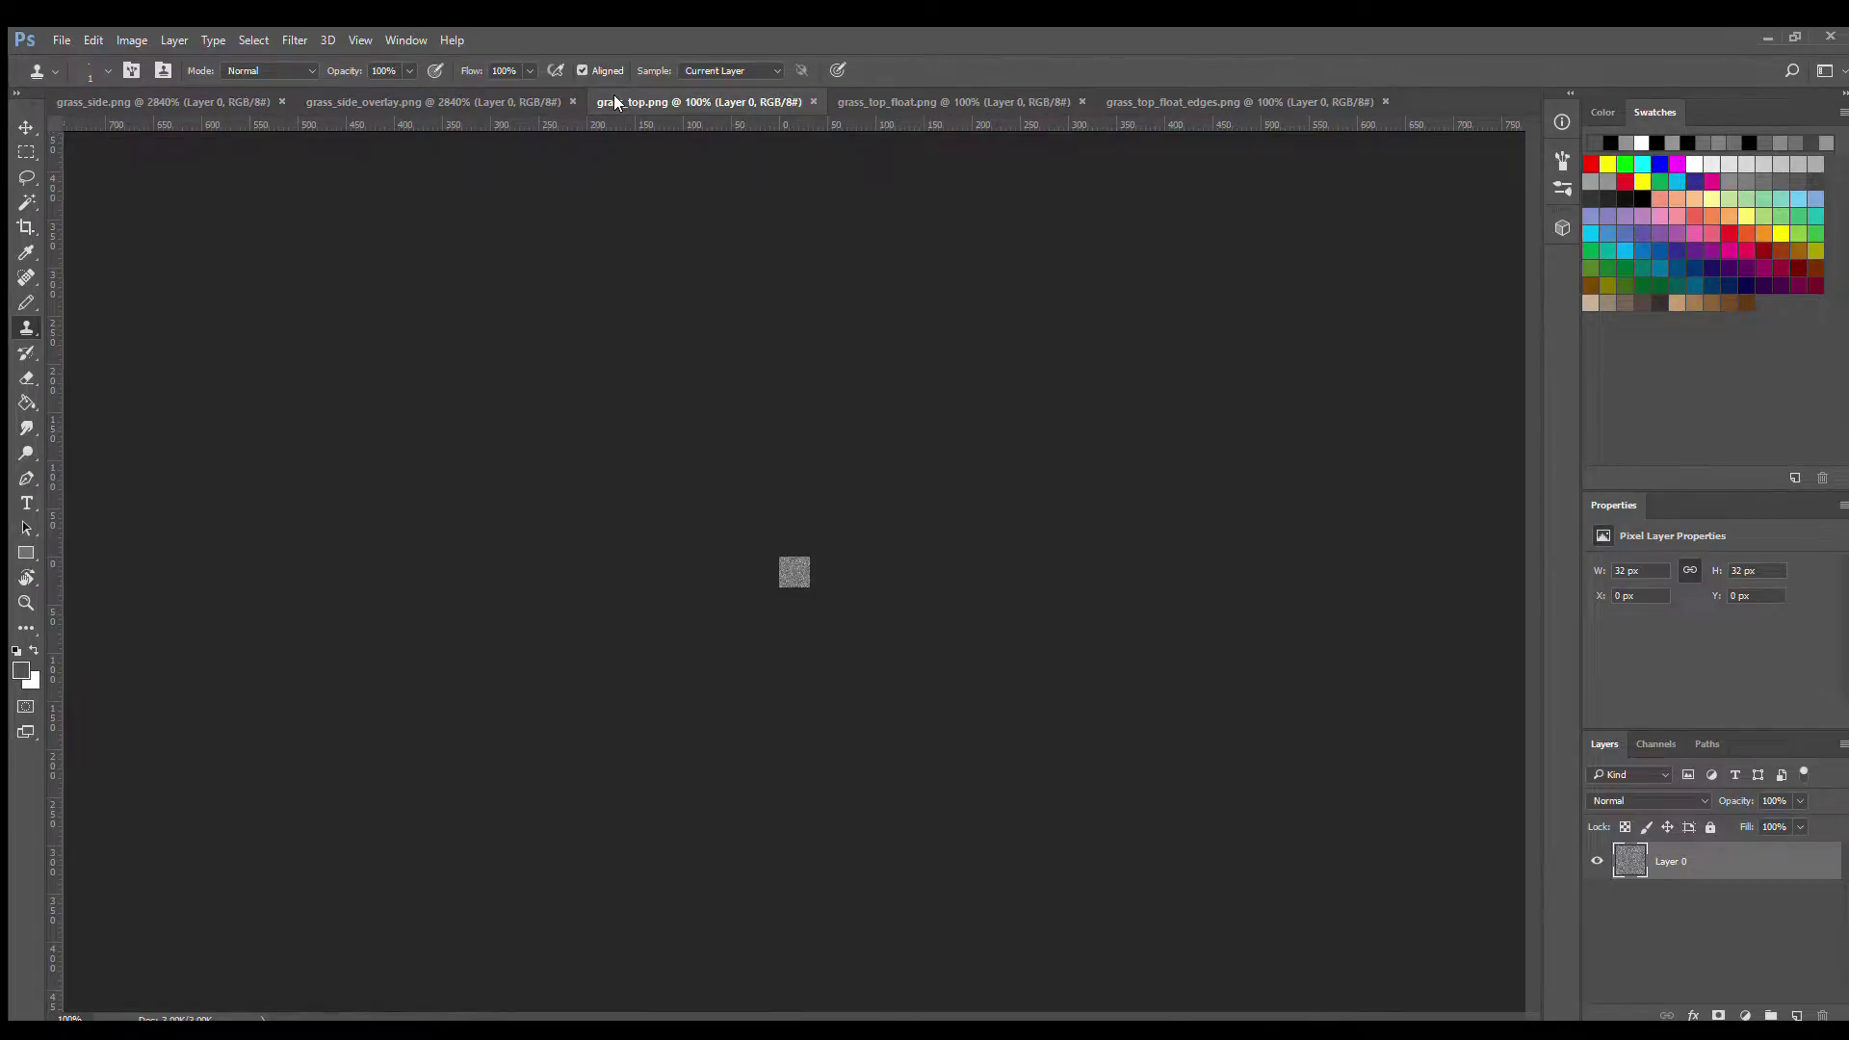
key(ctrl+0)
click(879, 102)
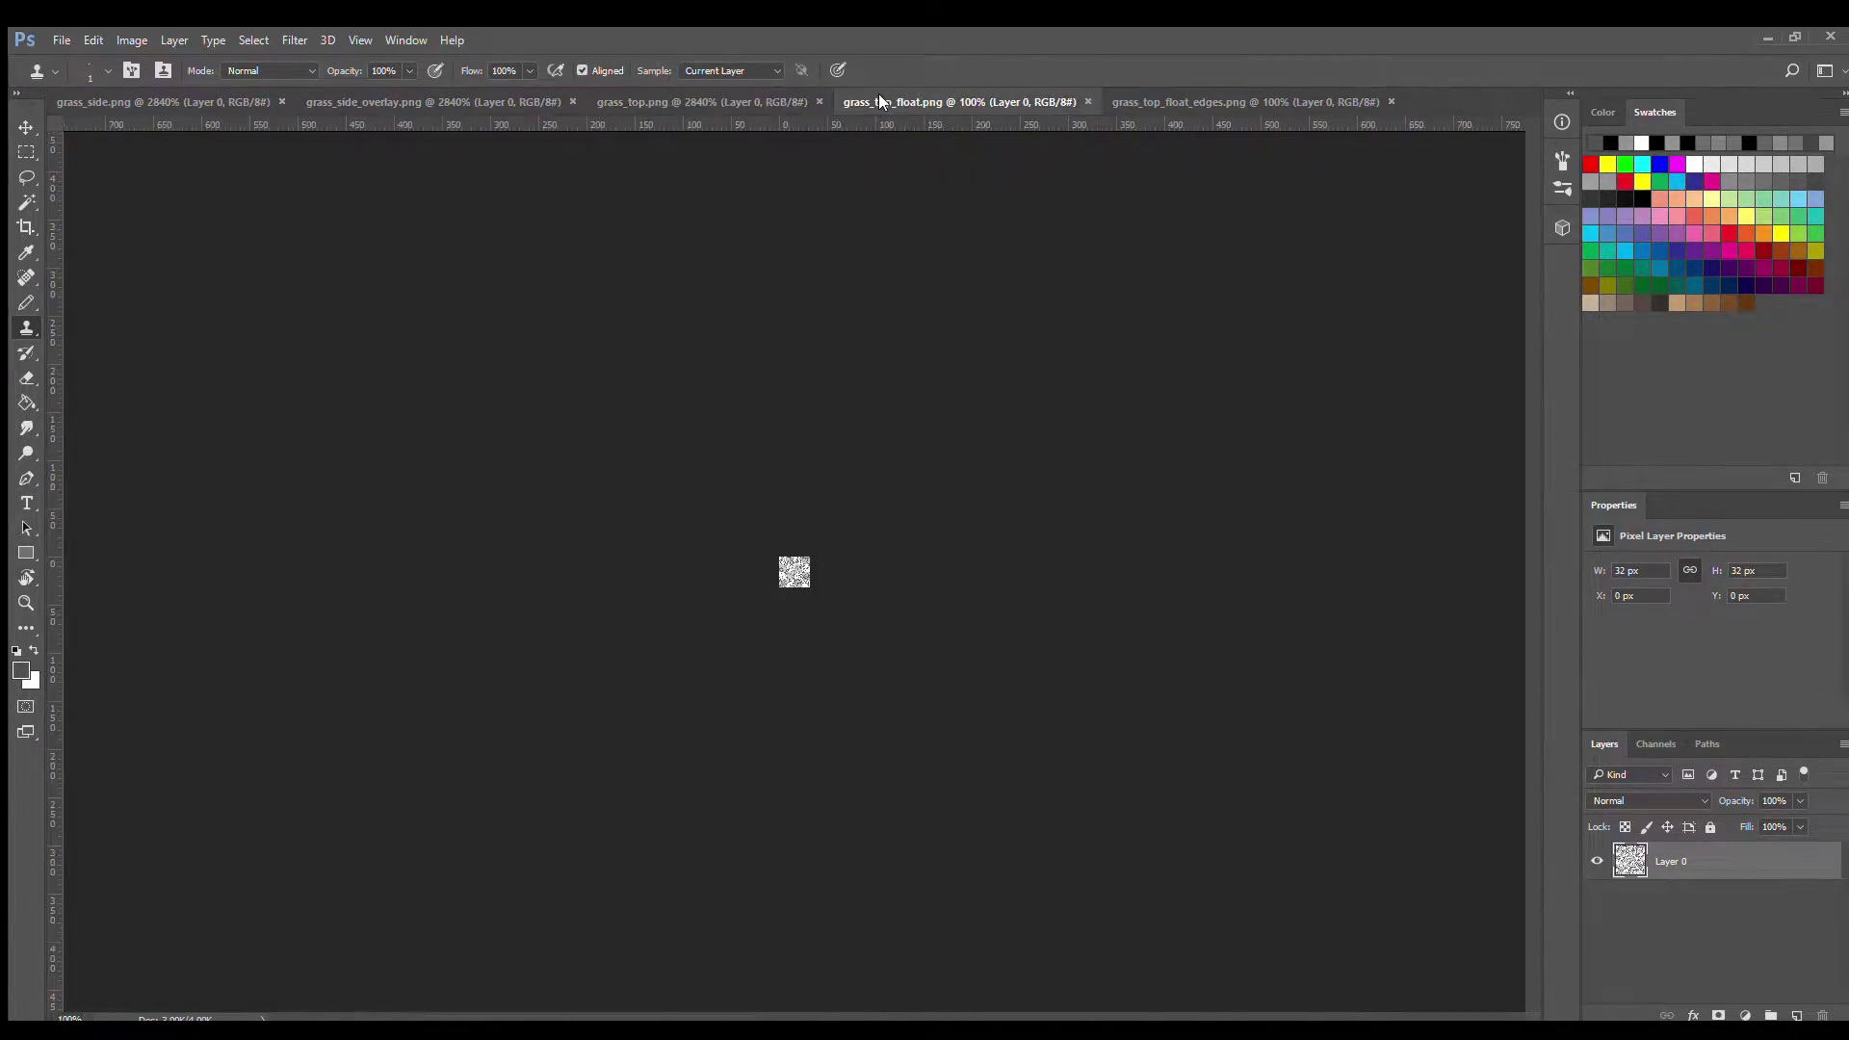
key(ctrl+0)
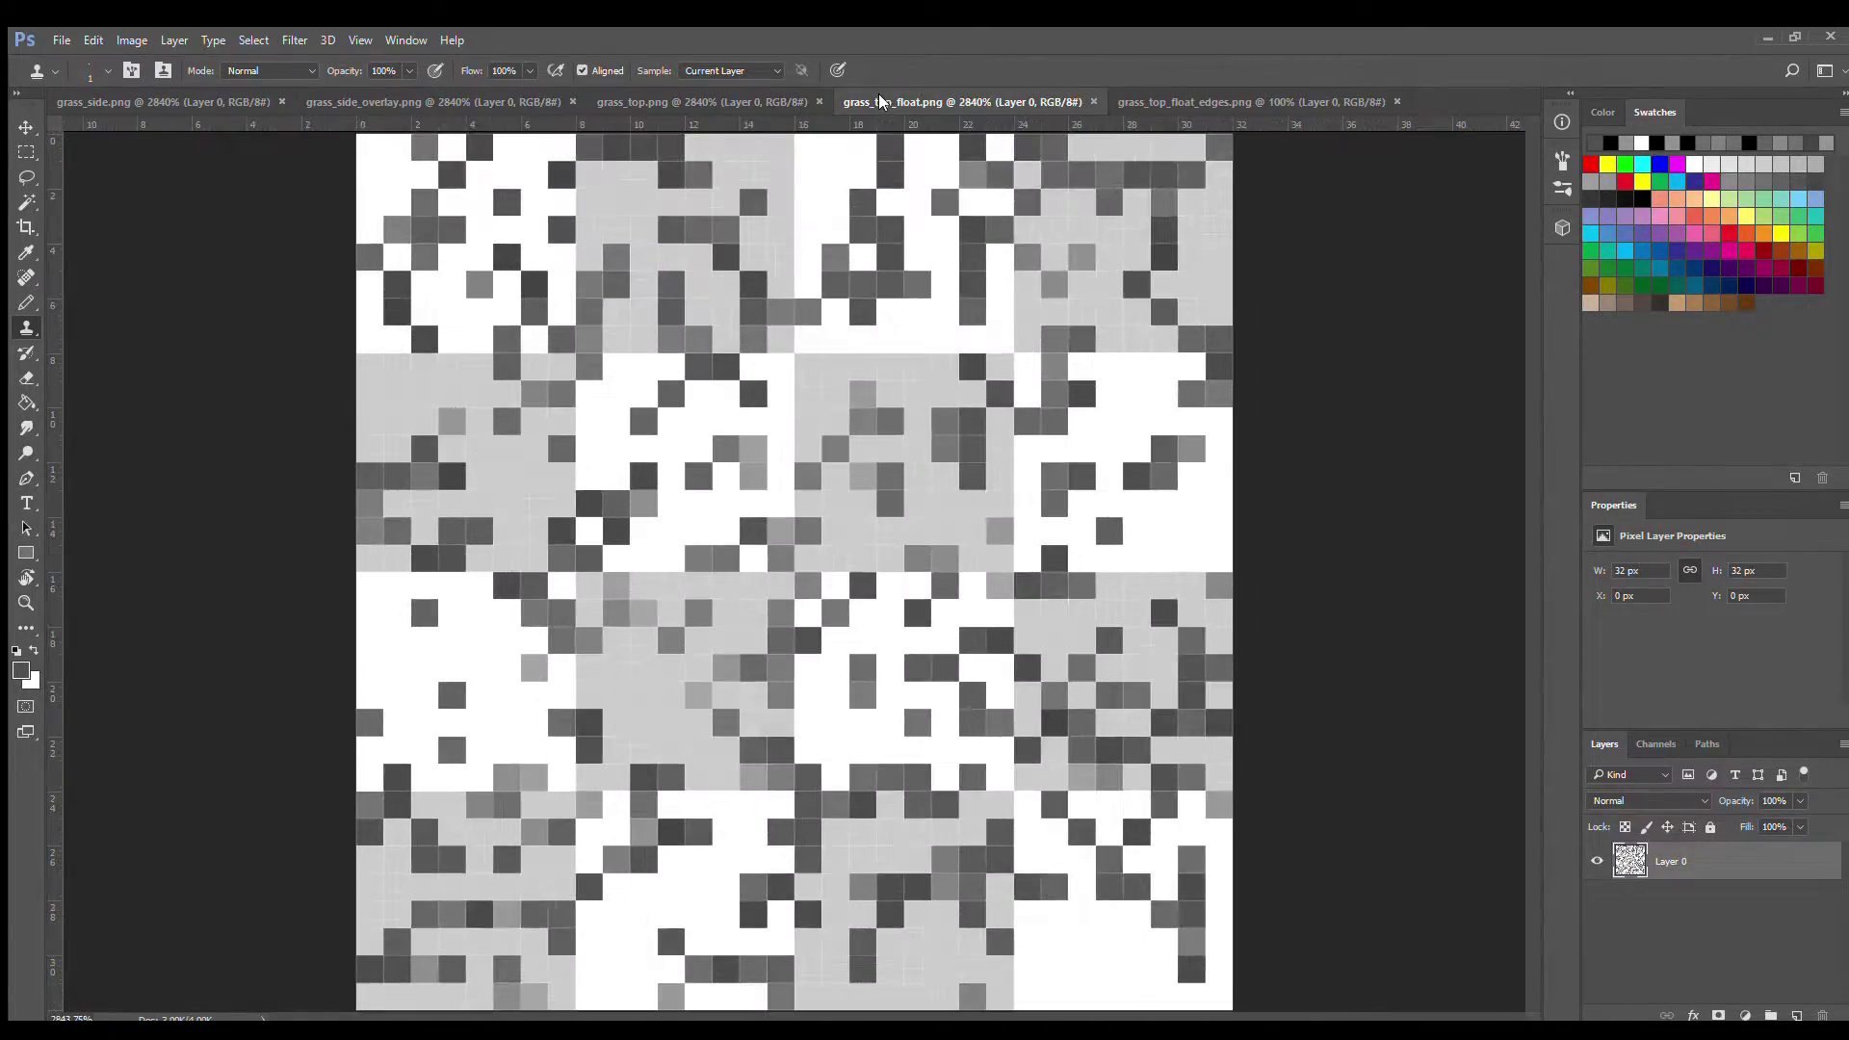
click(1147, 101)
key(ctrl+0)
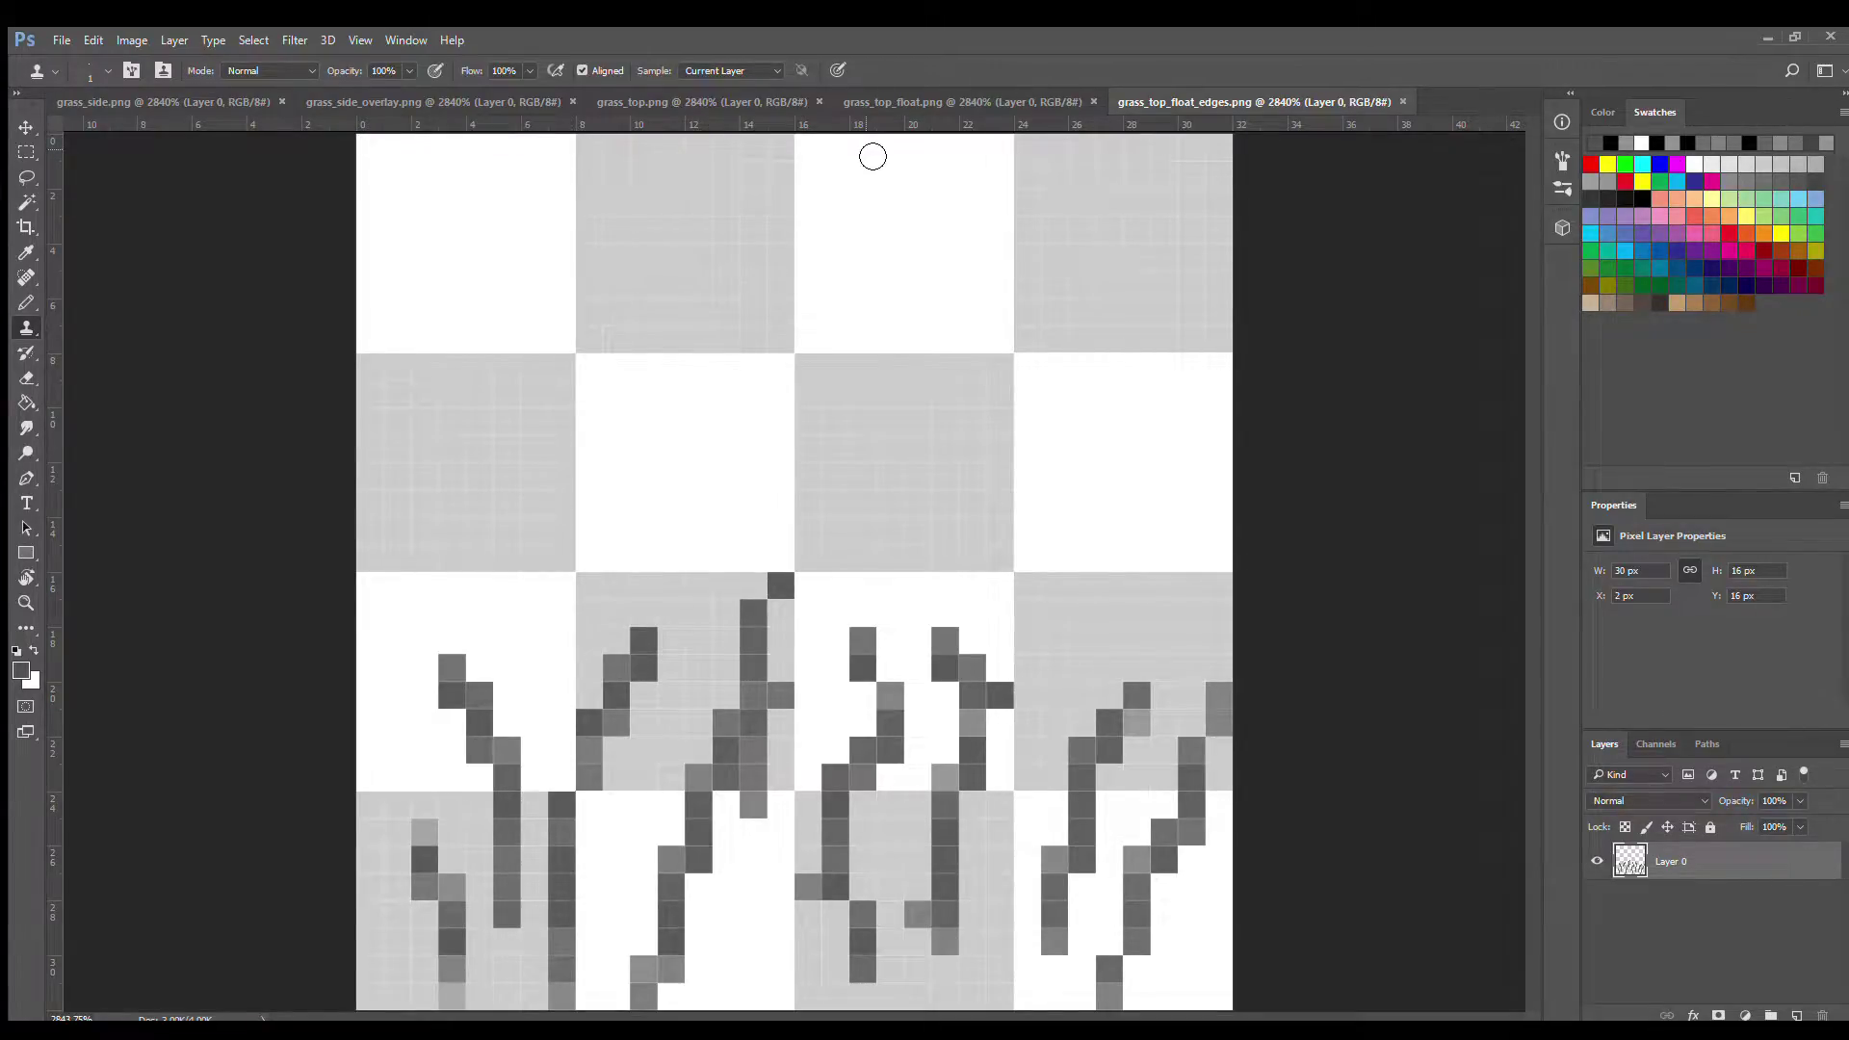
click(207, 104)
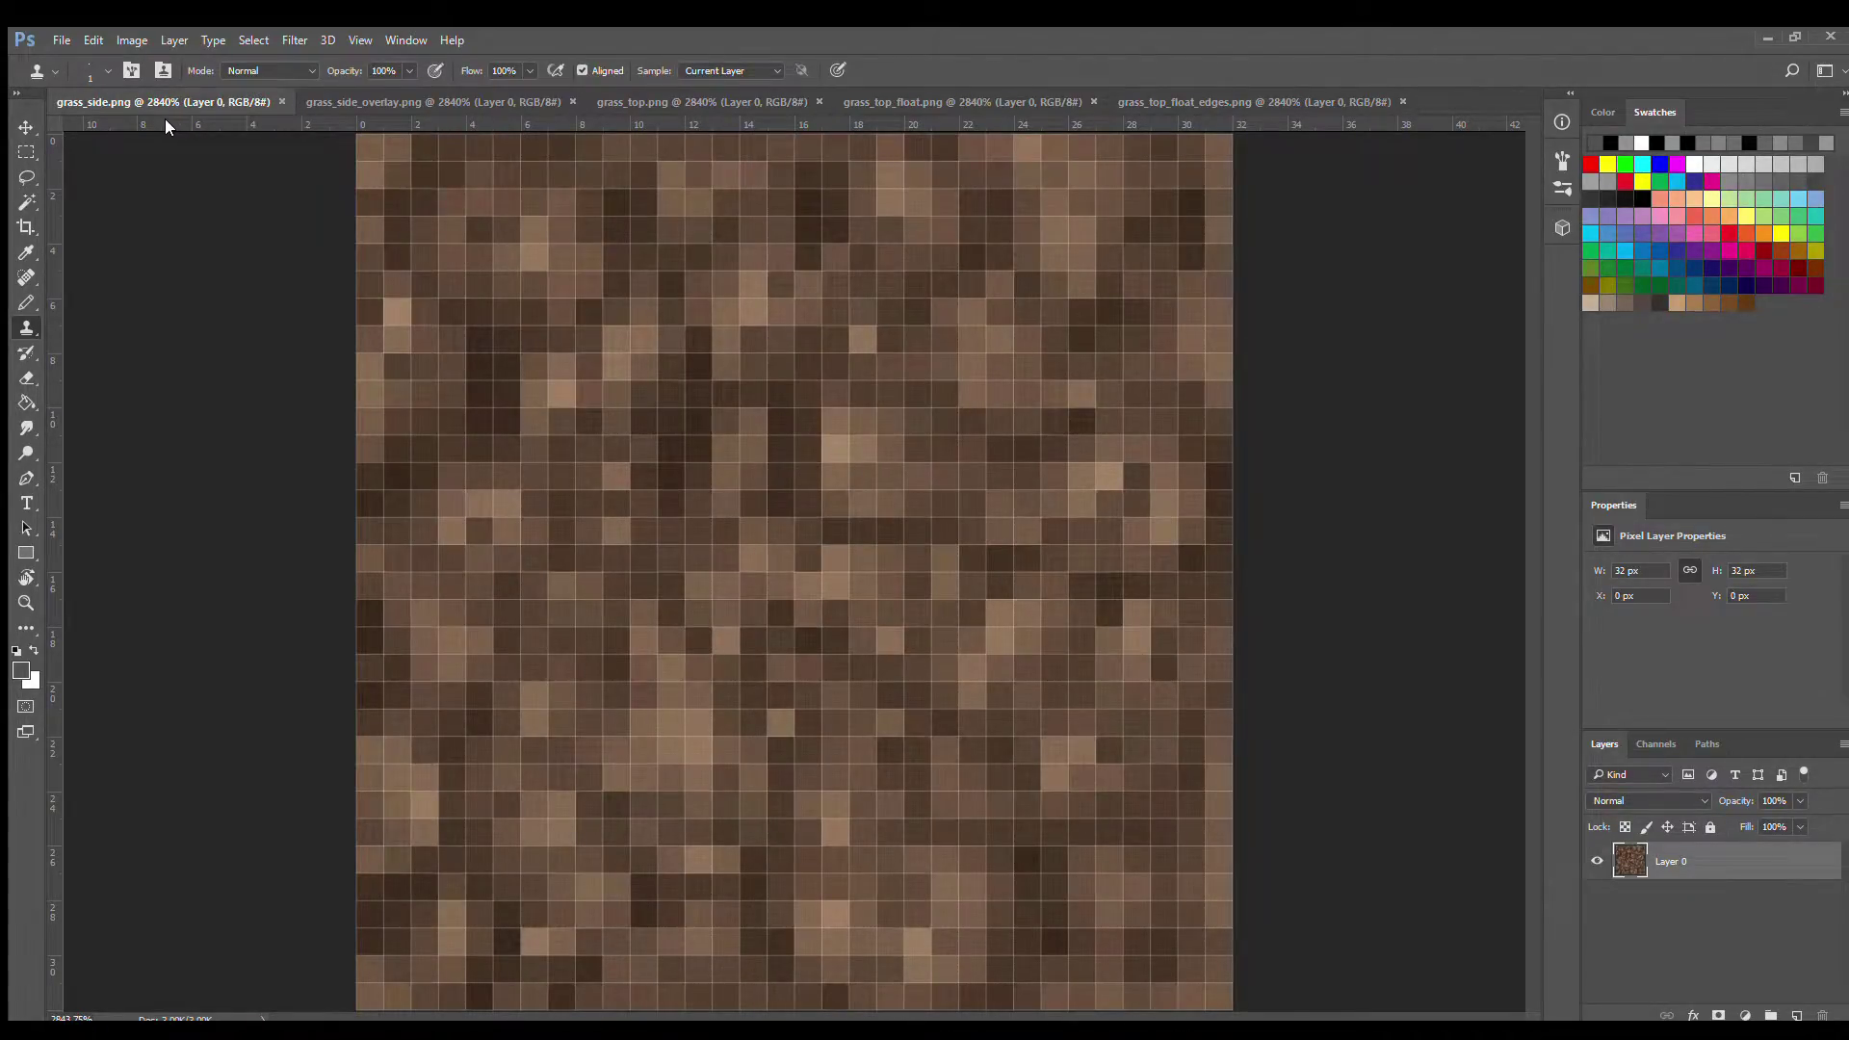
click(396, 93)
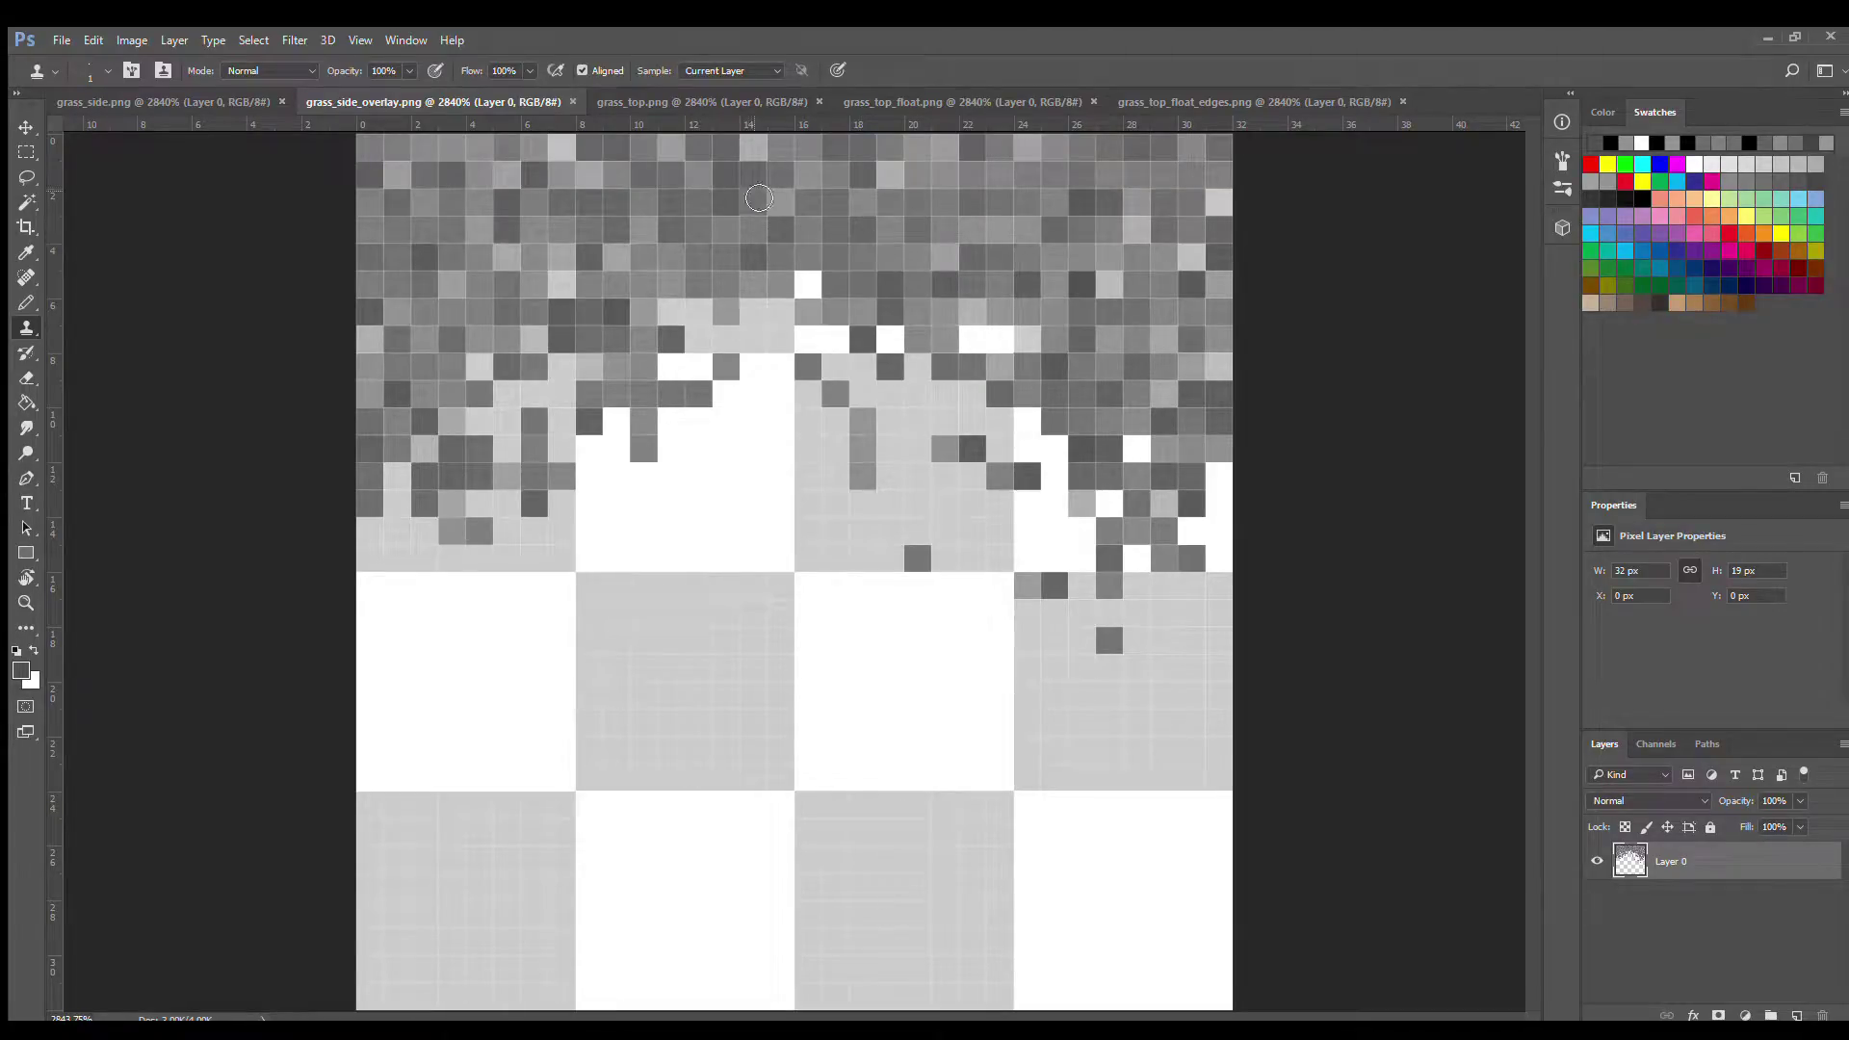
Compare grass_top, grass_top_float and grass_top_float_edges textures, finishing on grass_top_float.png
click(711, 93)
click(937, 95)
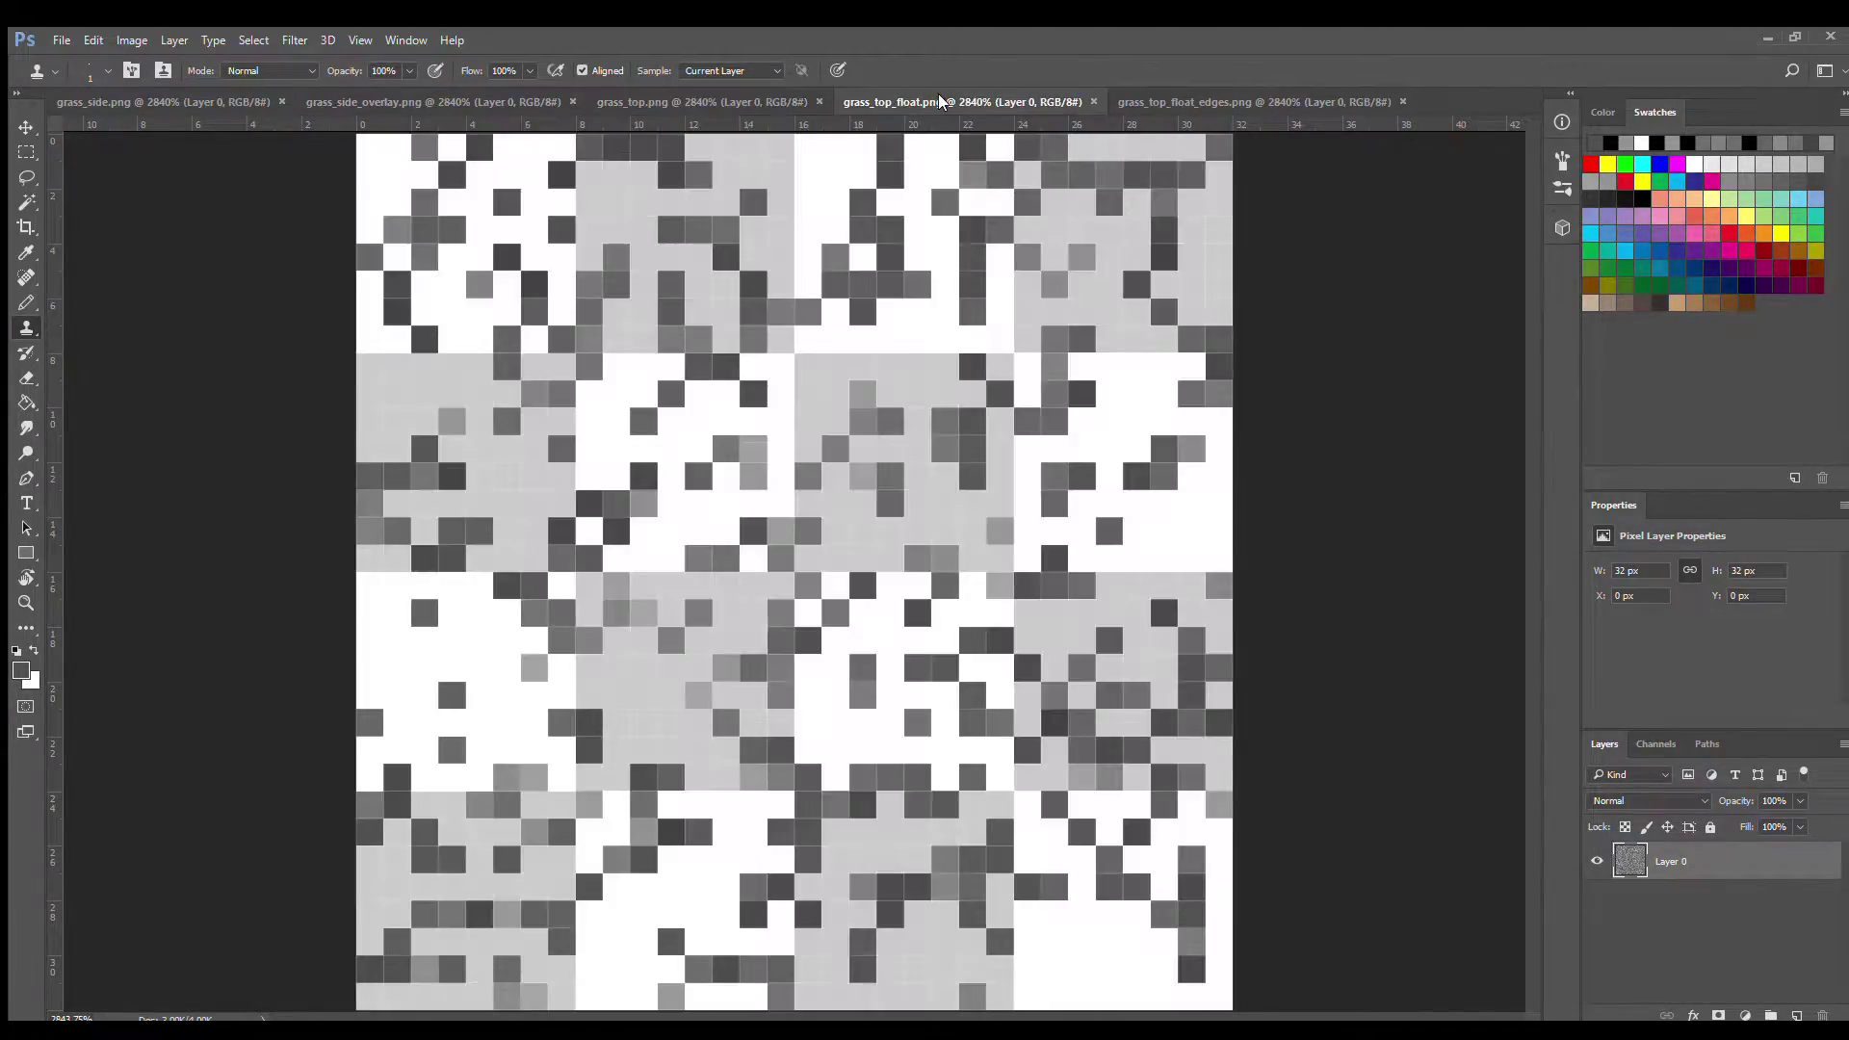
click(463, 103)
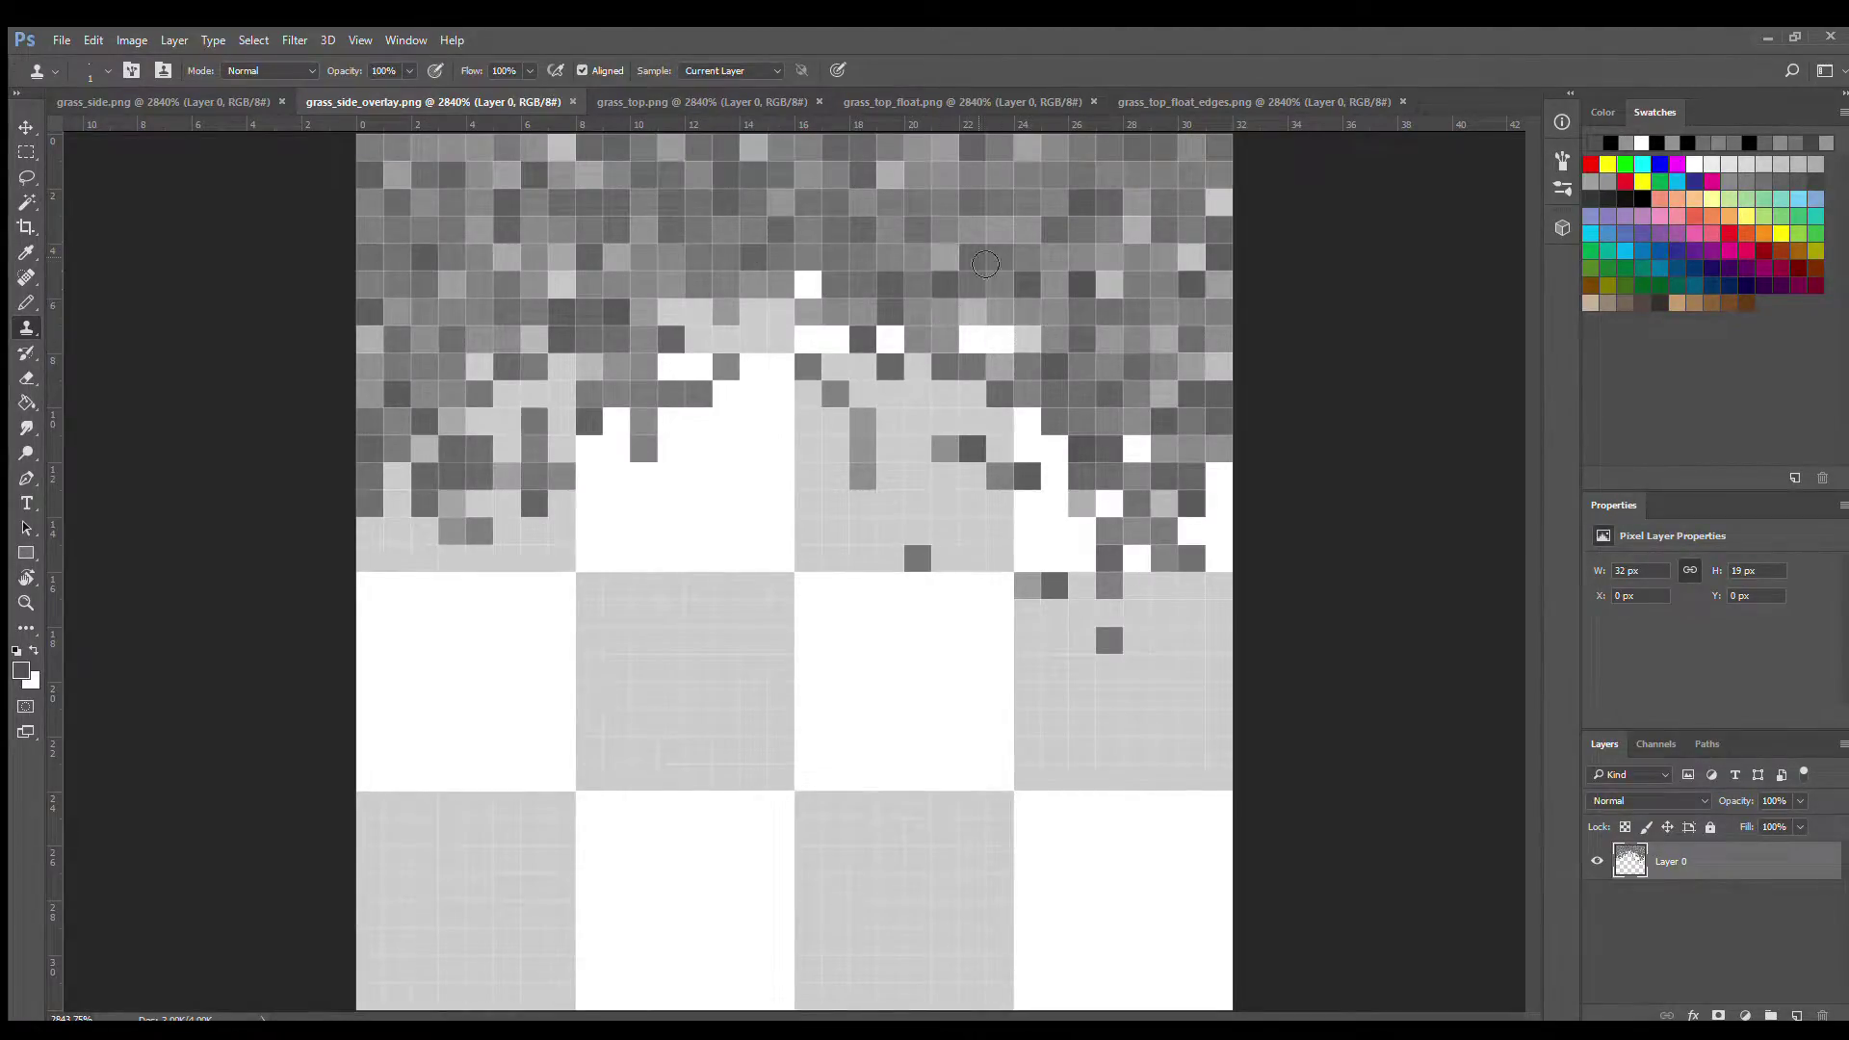
click(736, 97)
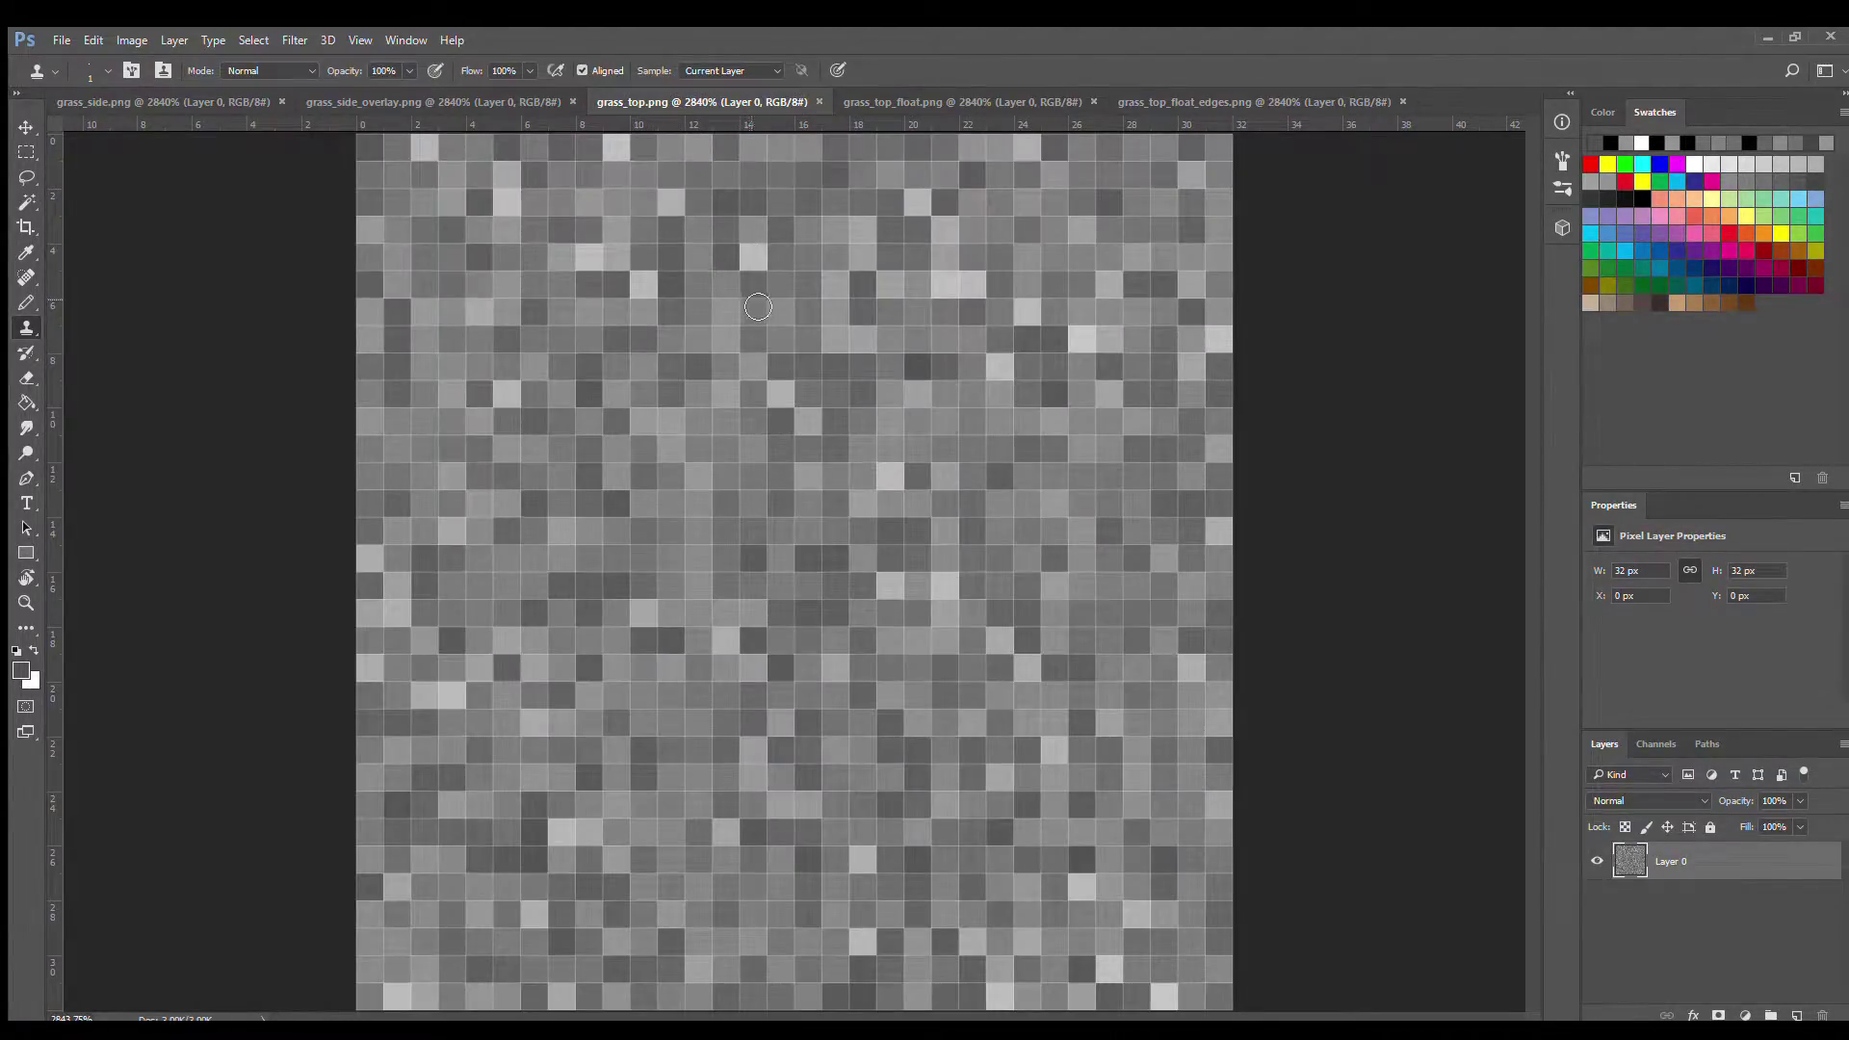
click(958, 97)
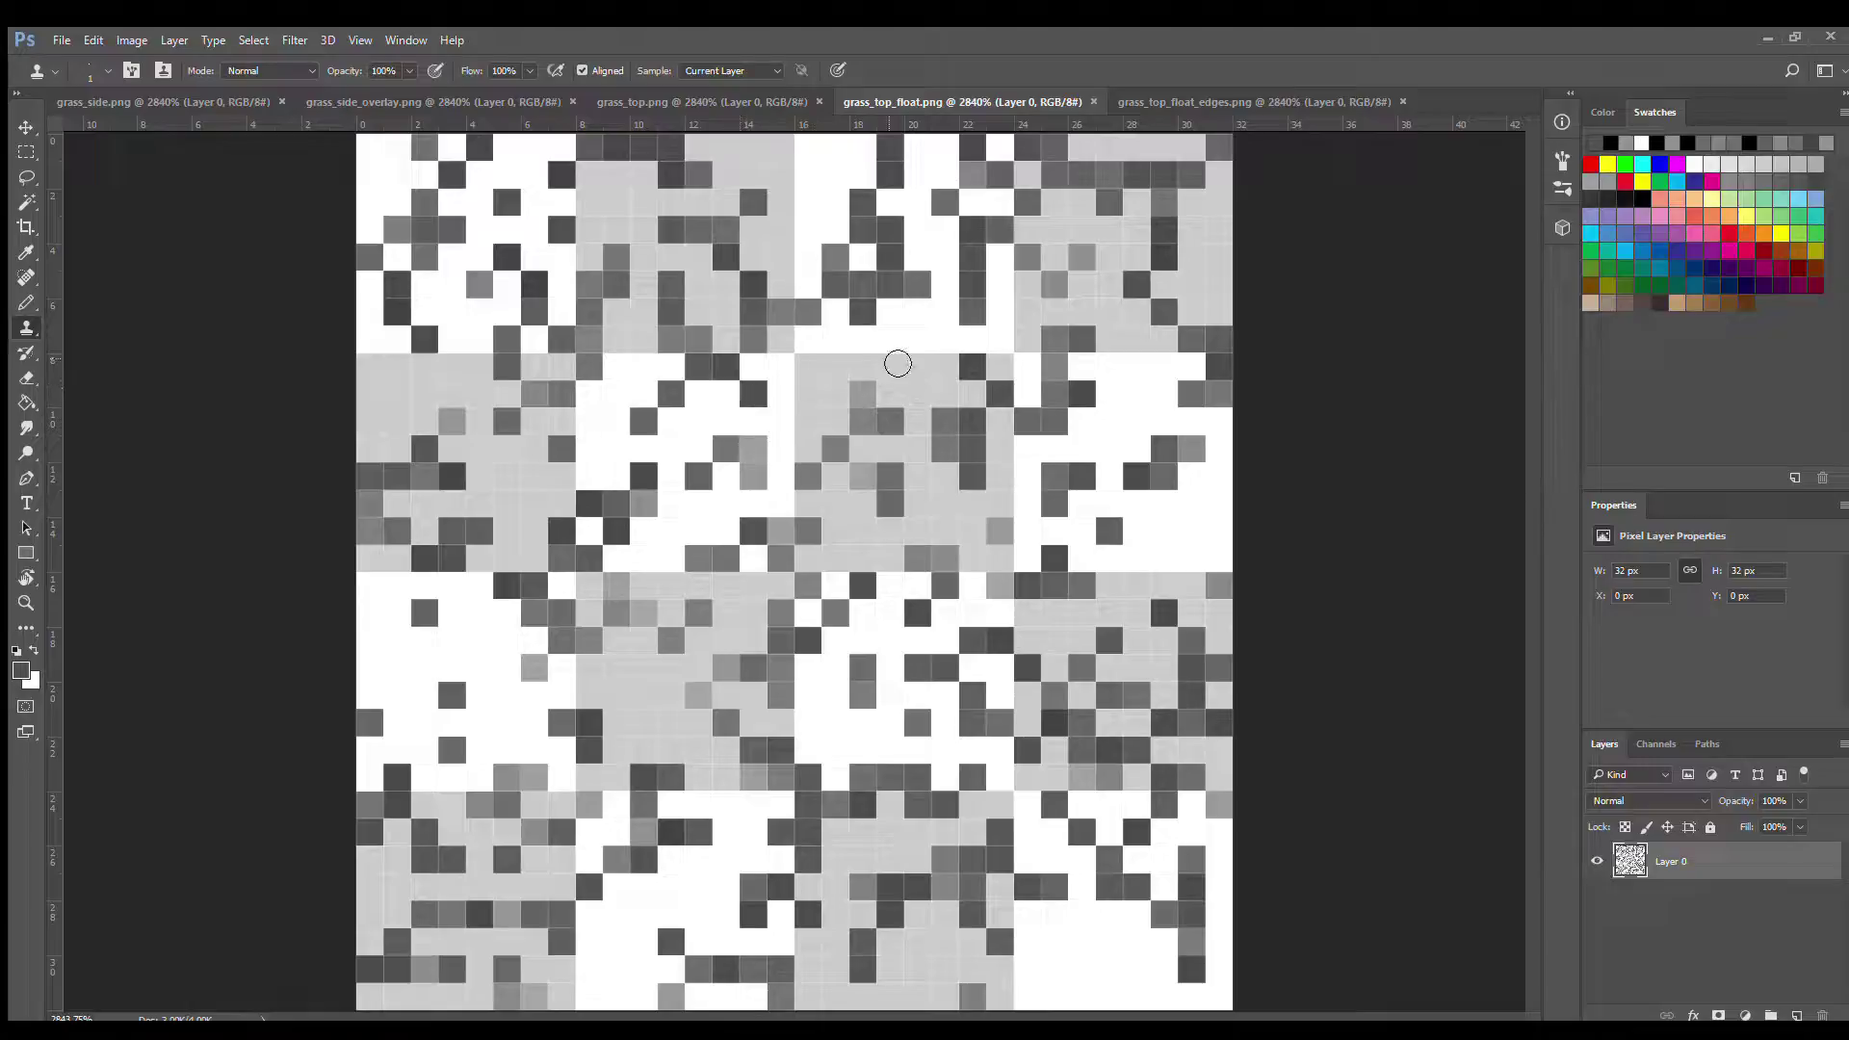
click(1196, 106)
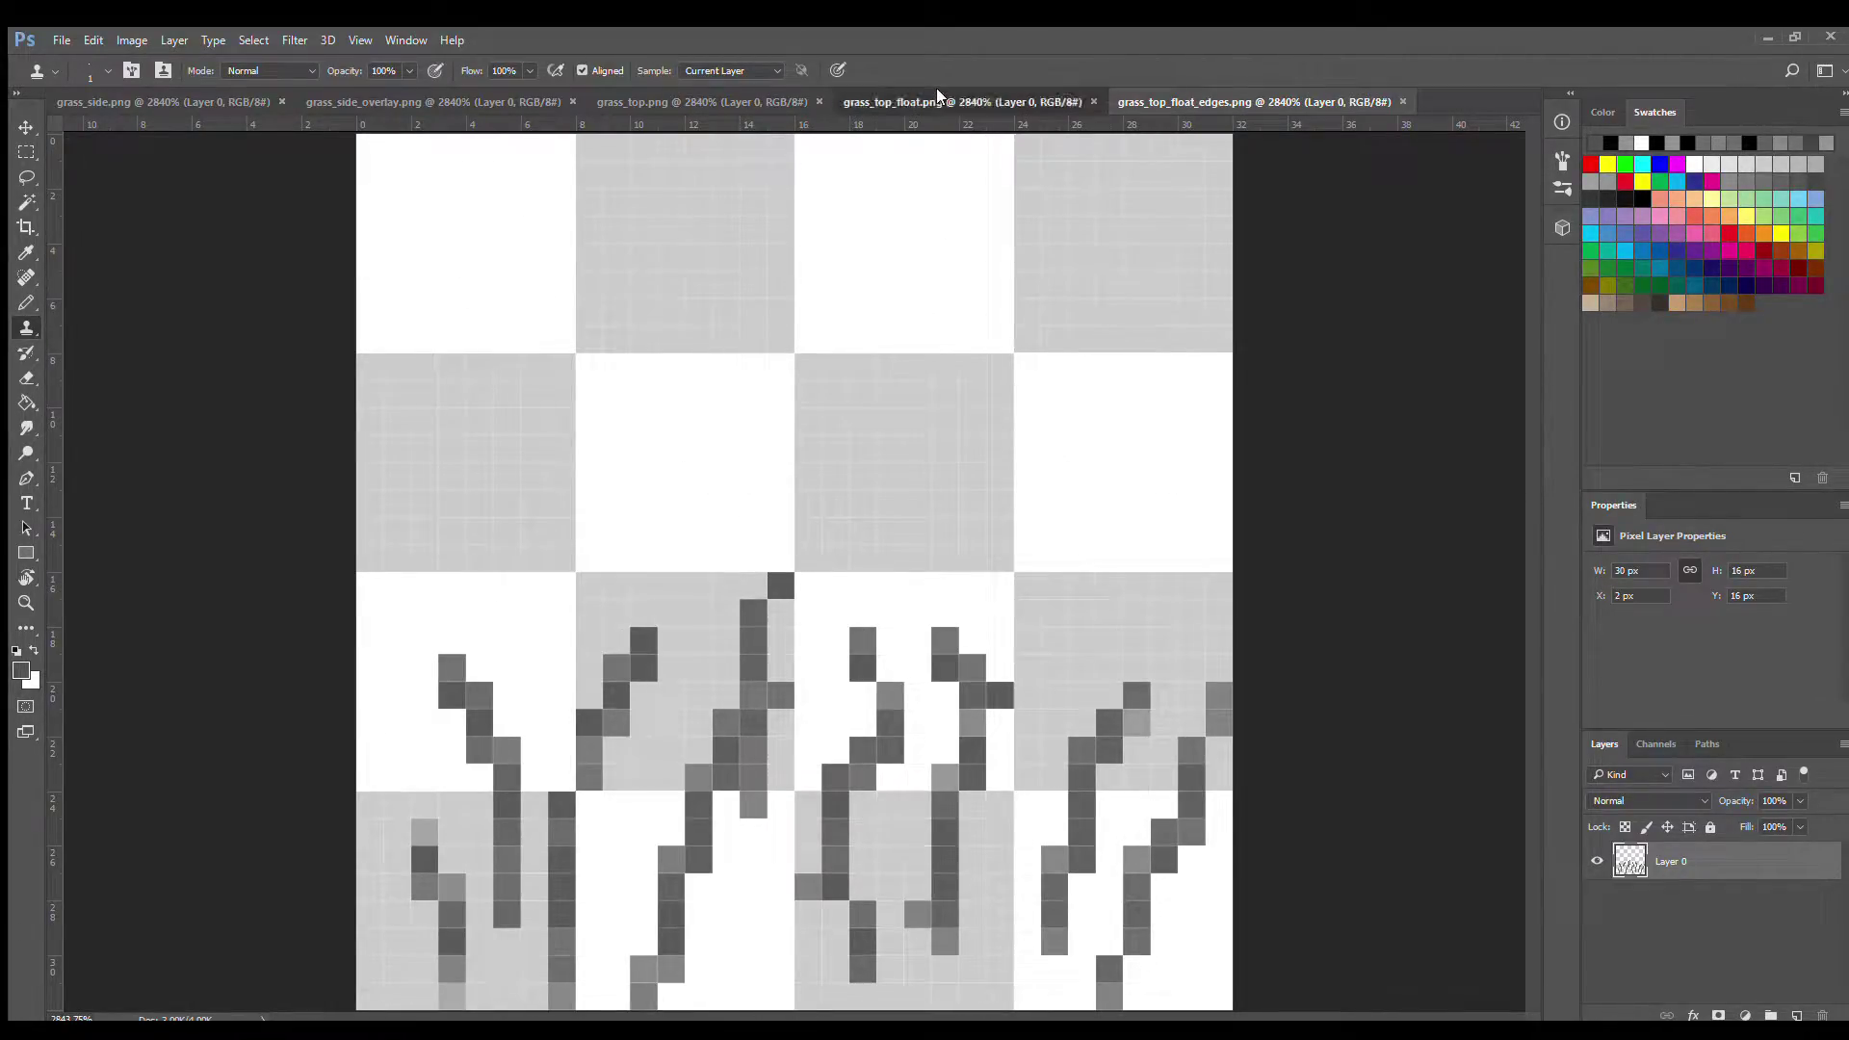
click(911, 103)
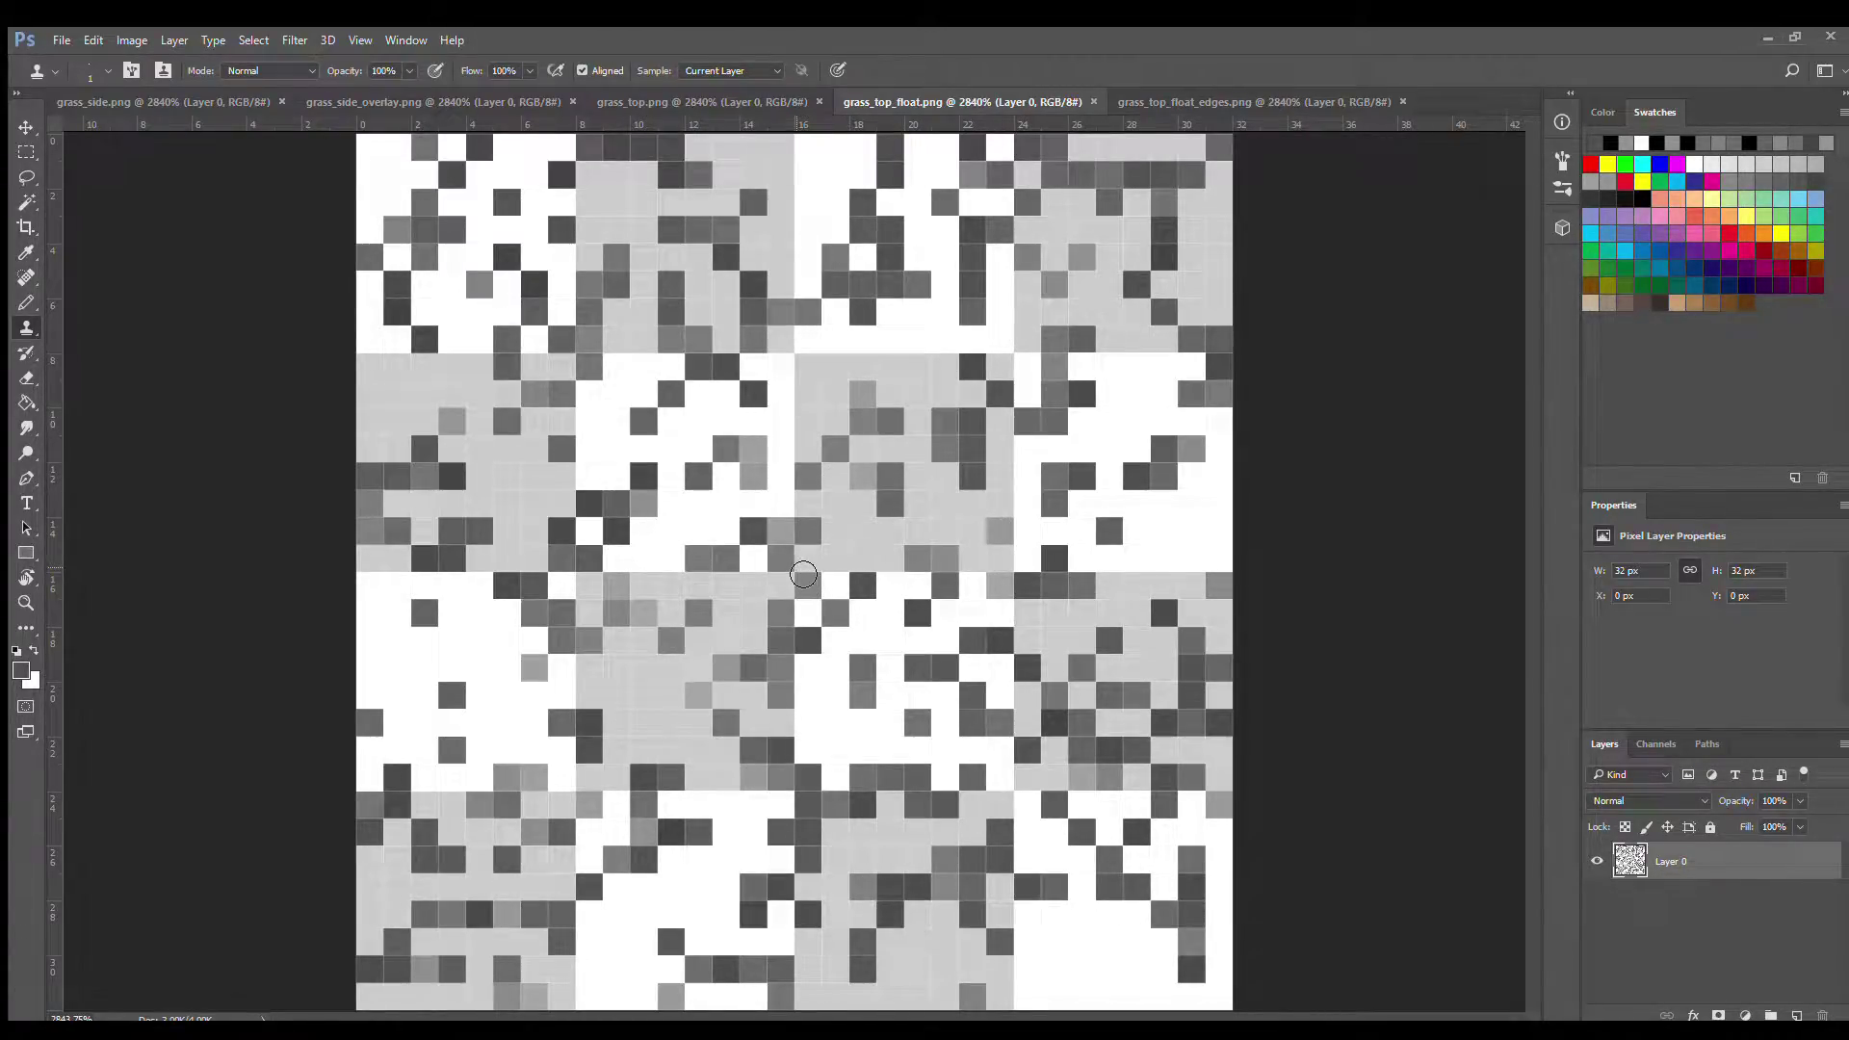
click(1203, 101)
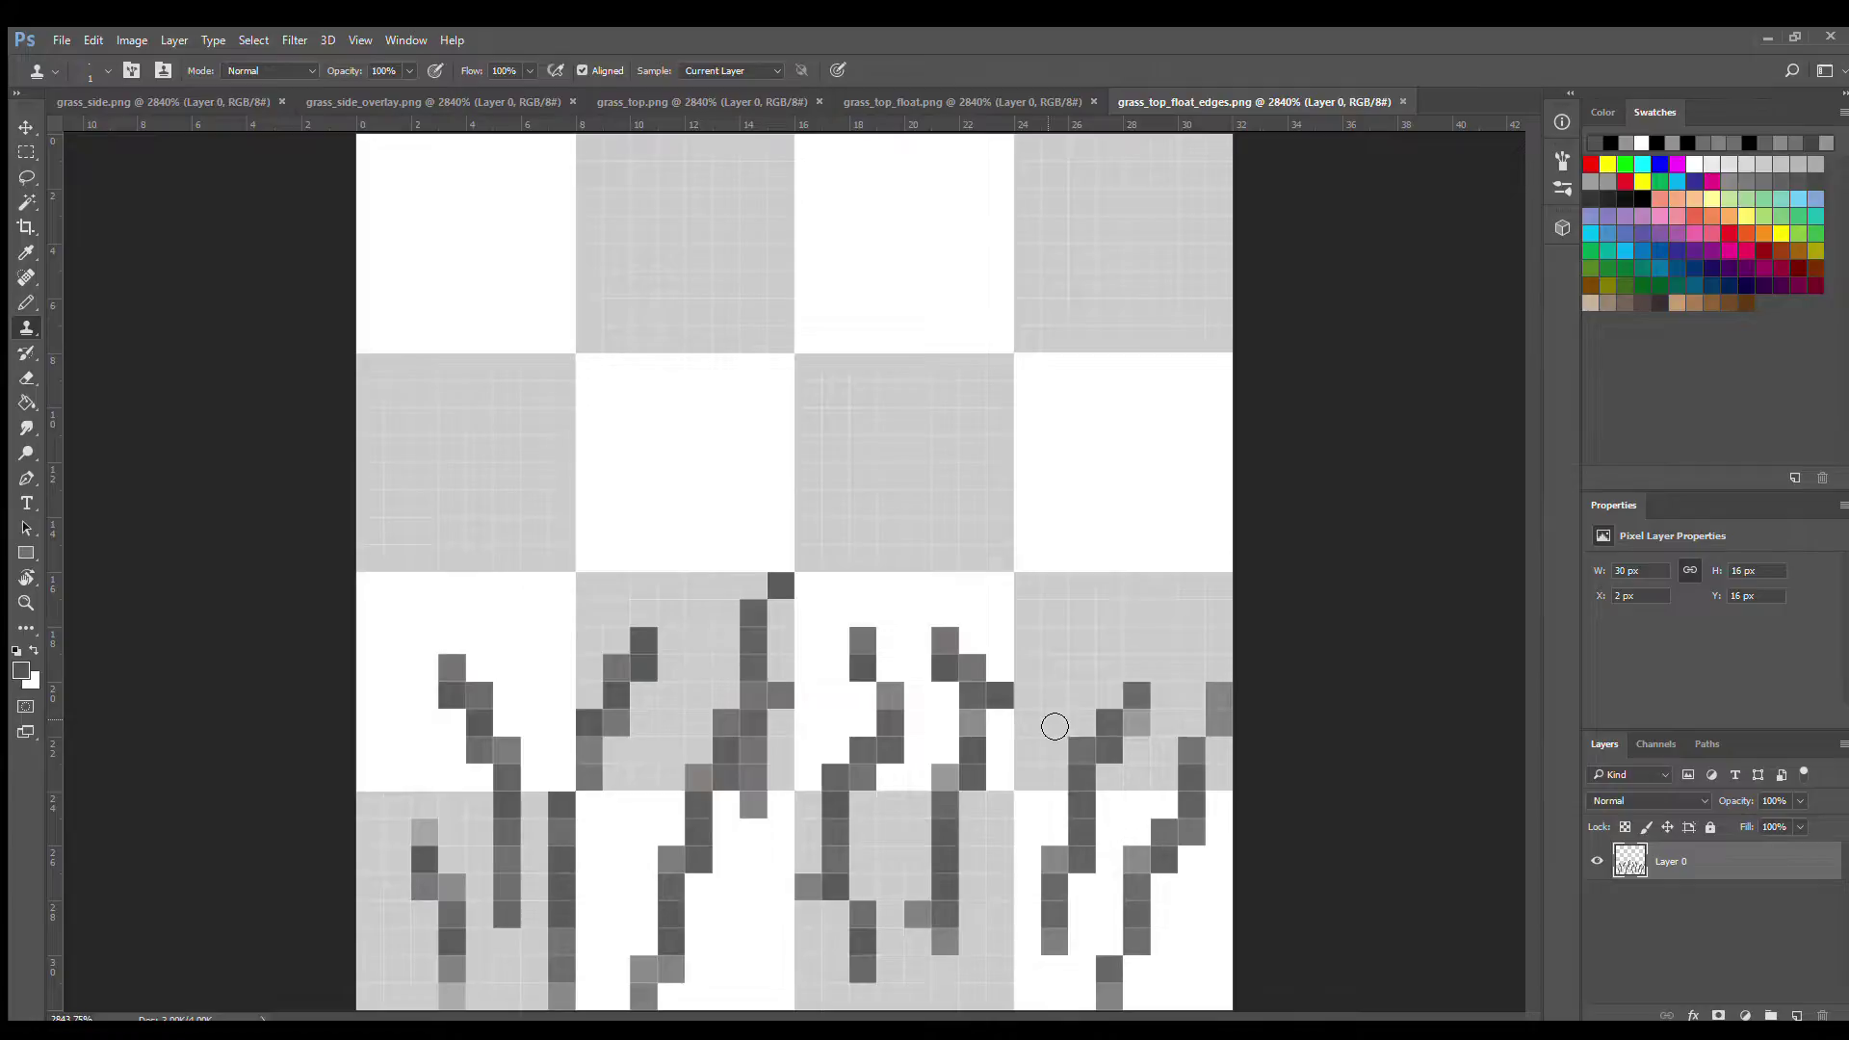
click(1036, 100)
click(757, 96)
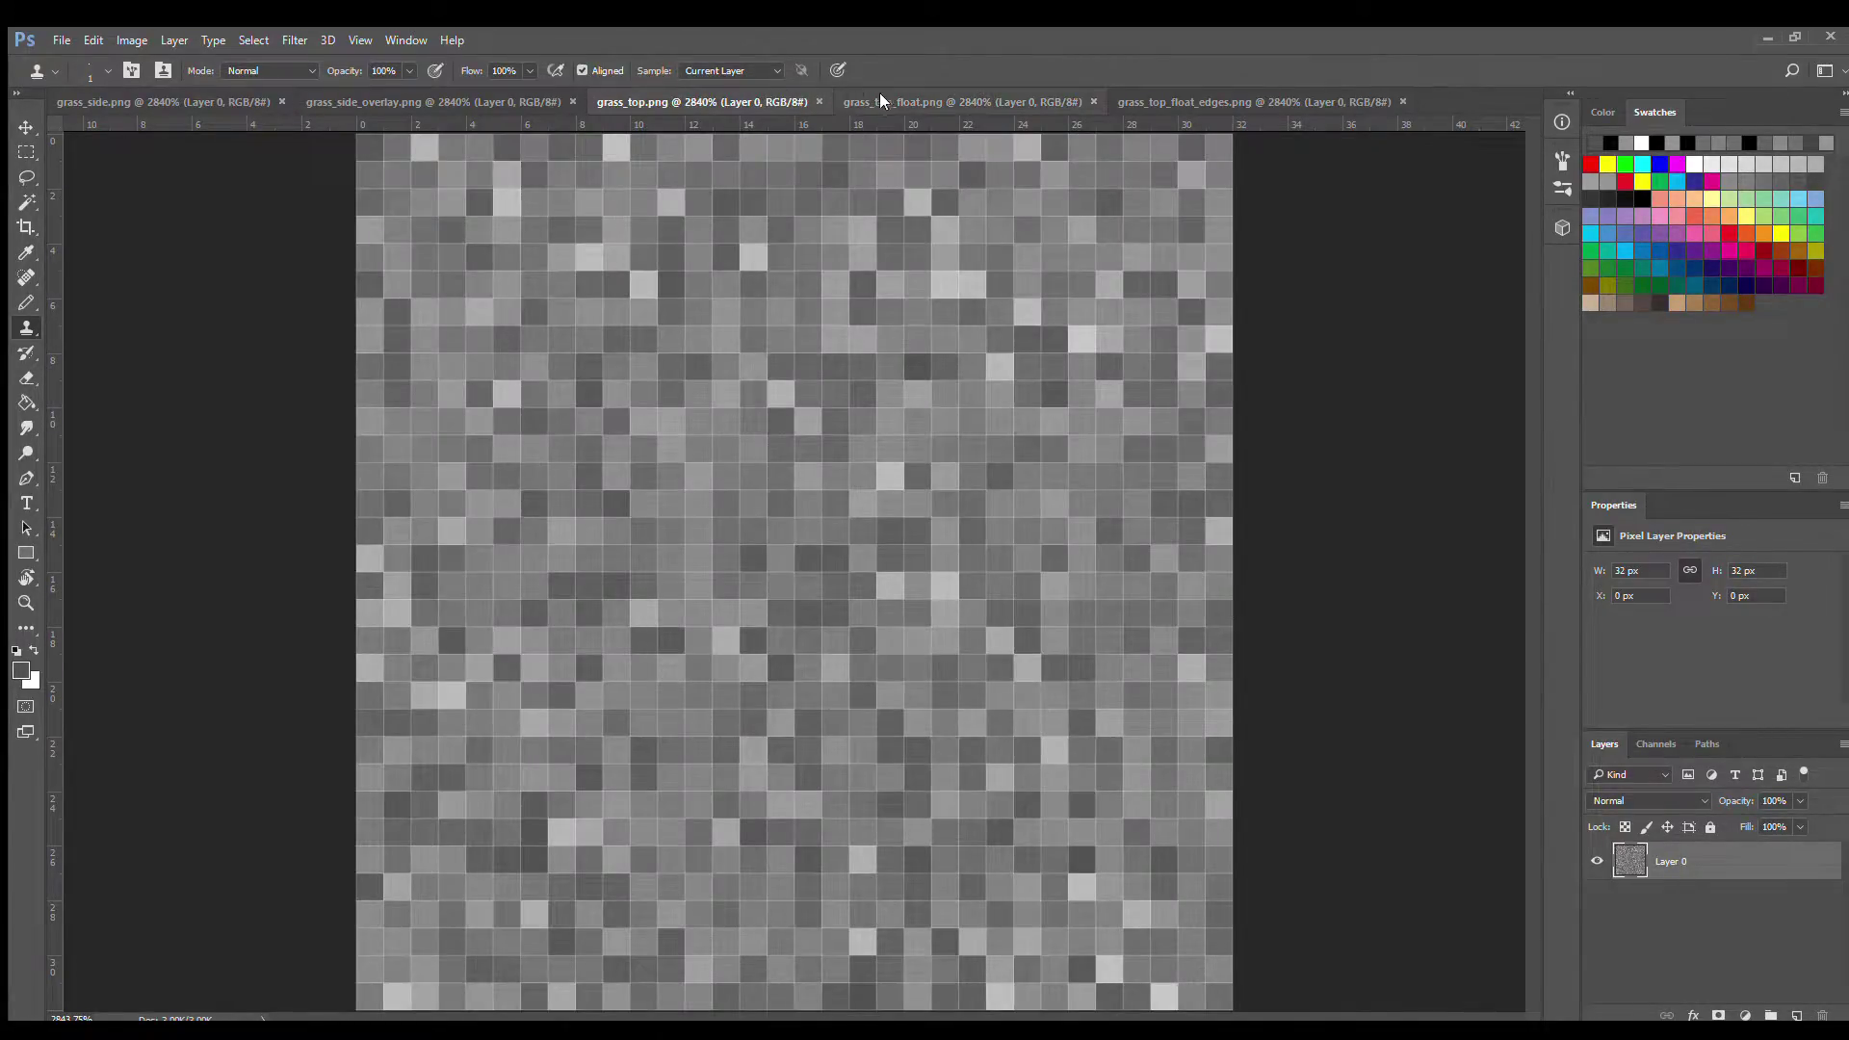
click(882, 101)
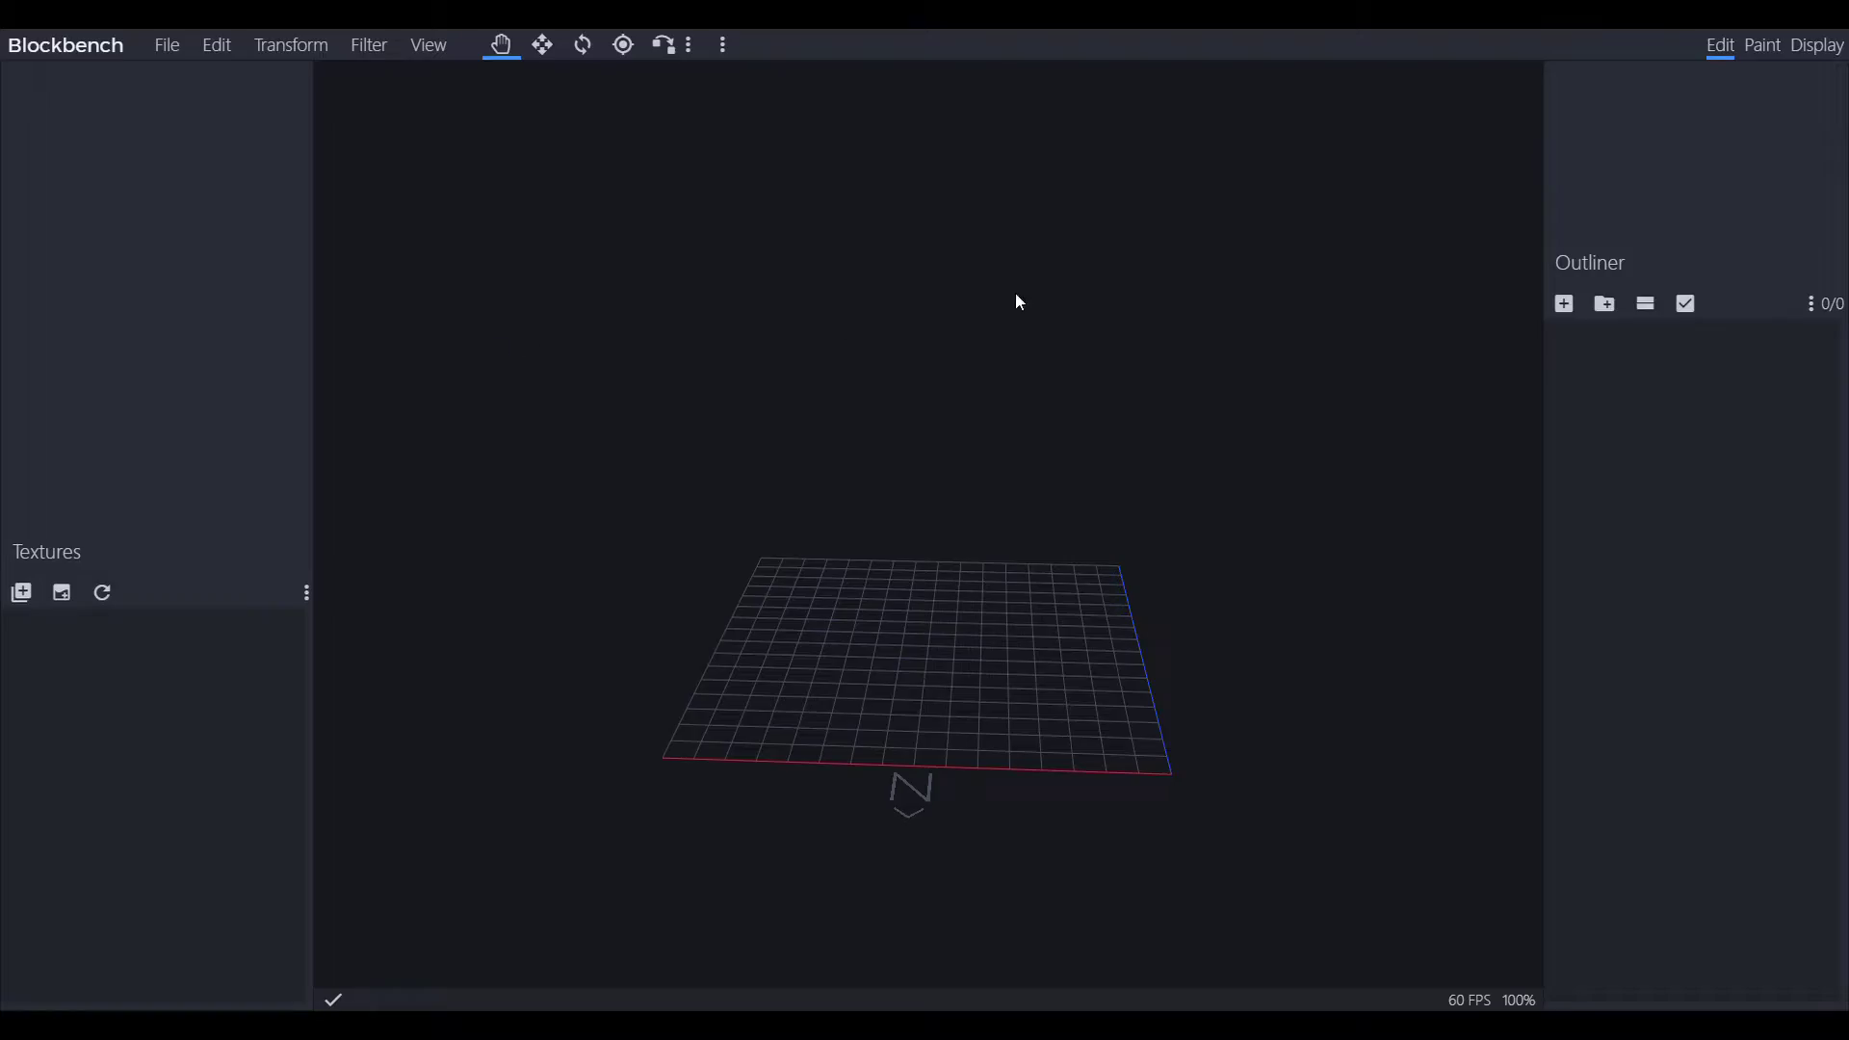
Orbit the empty Blockbench scene to a new viewing angle
drag(1213, 306, 1221, 434)
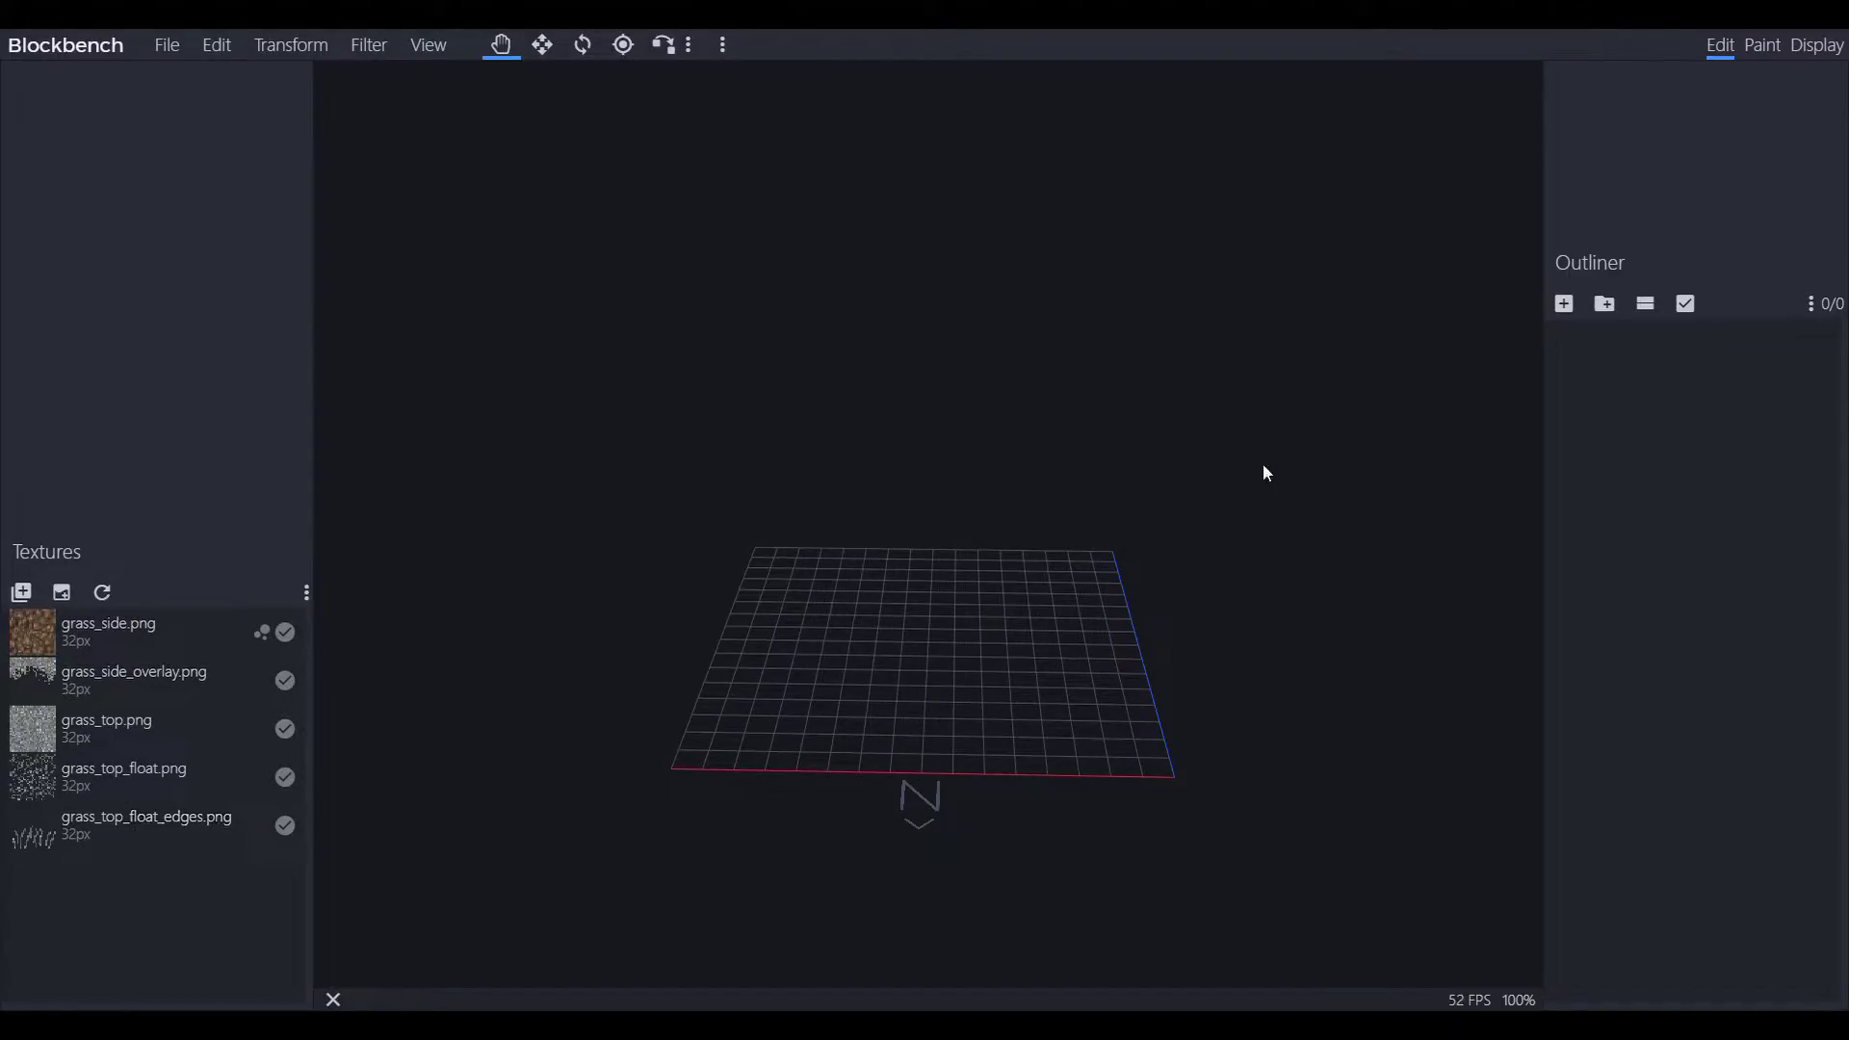
Add a new cube and enter 16 for its X, Z and Y sizes
click(1565, 305)
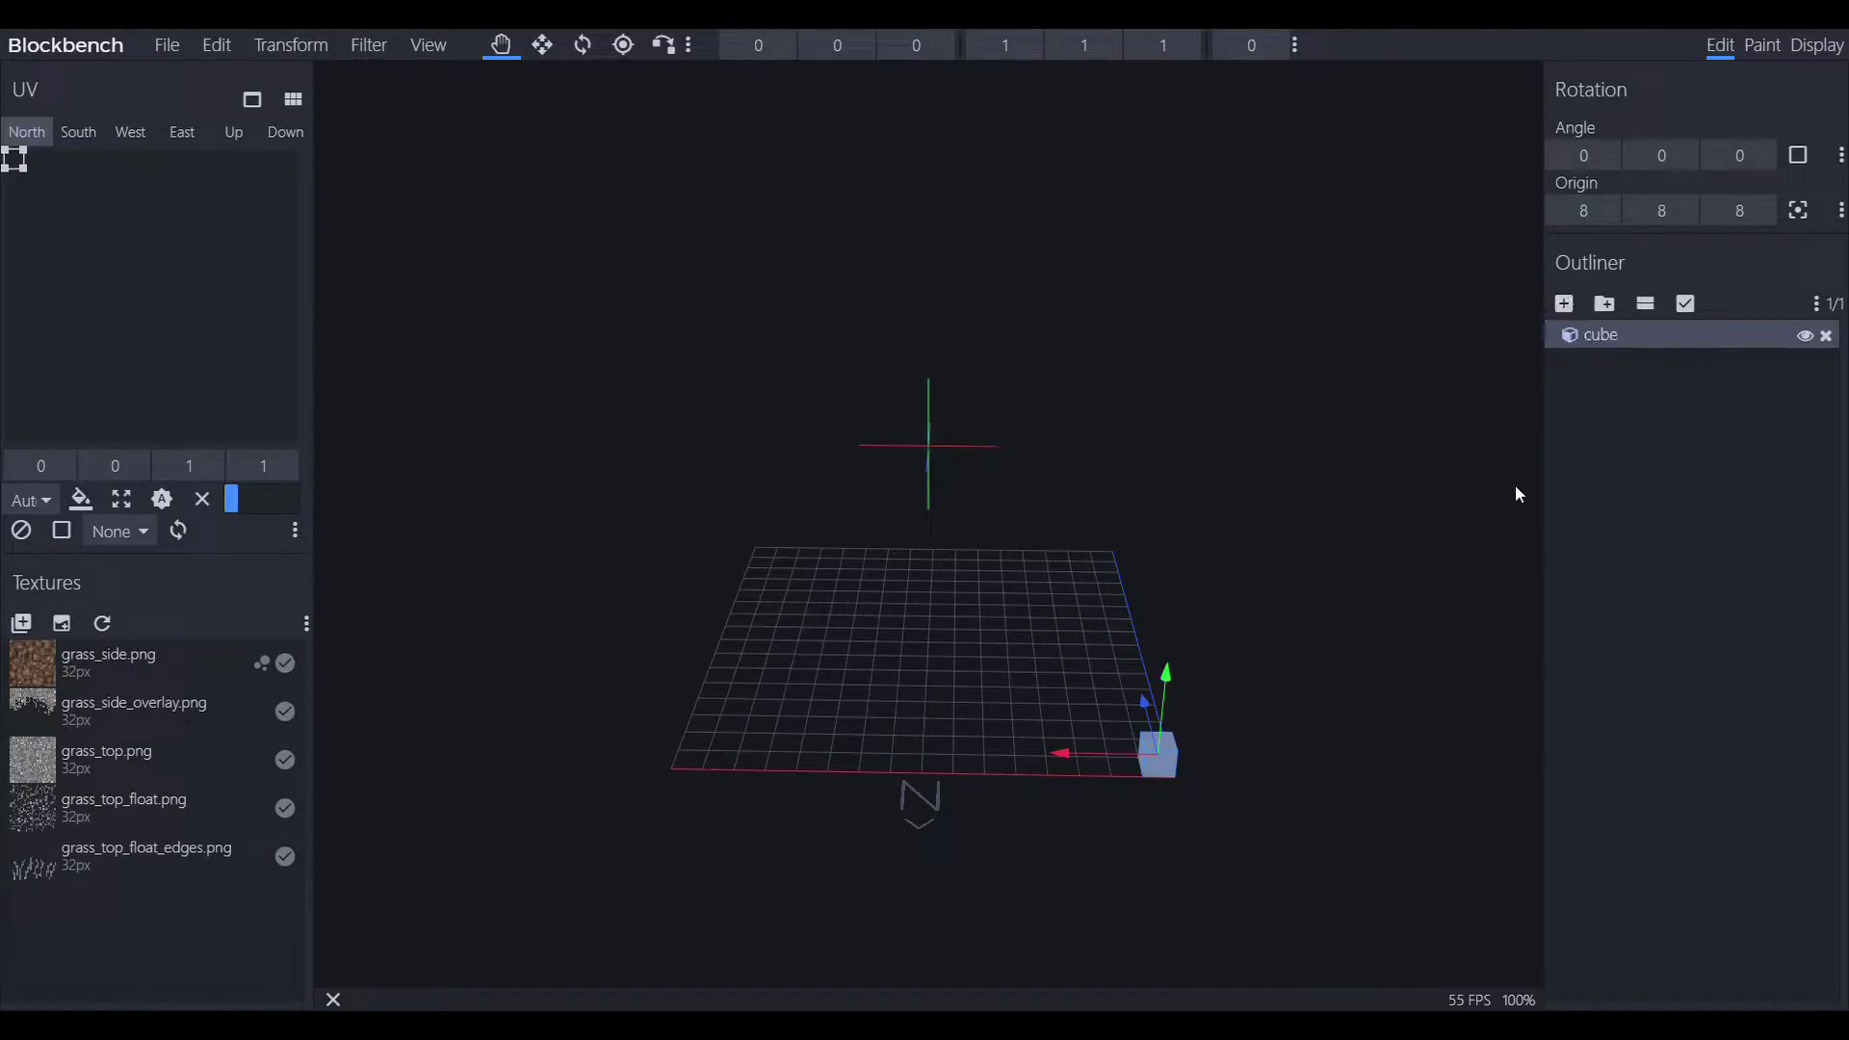
drag(1386, 516, 1156, 411)
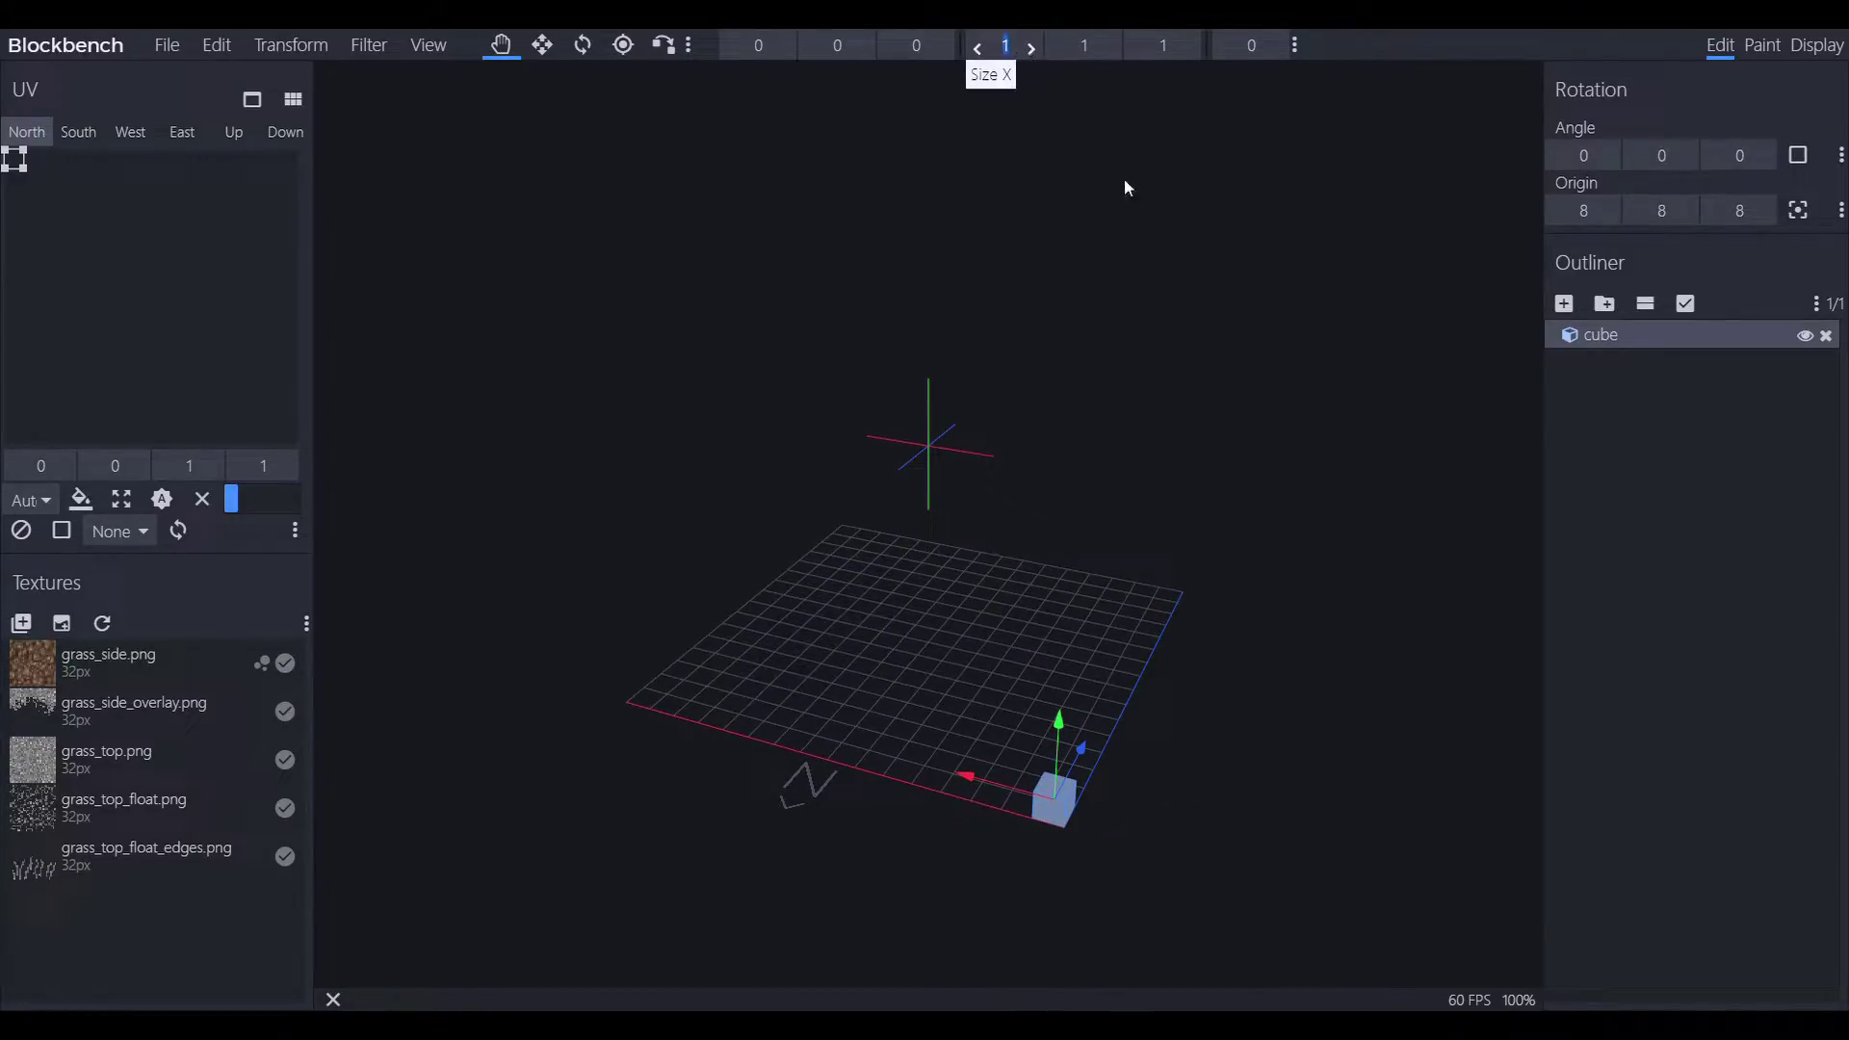
text(16)
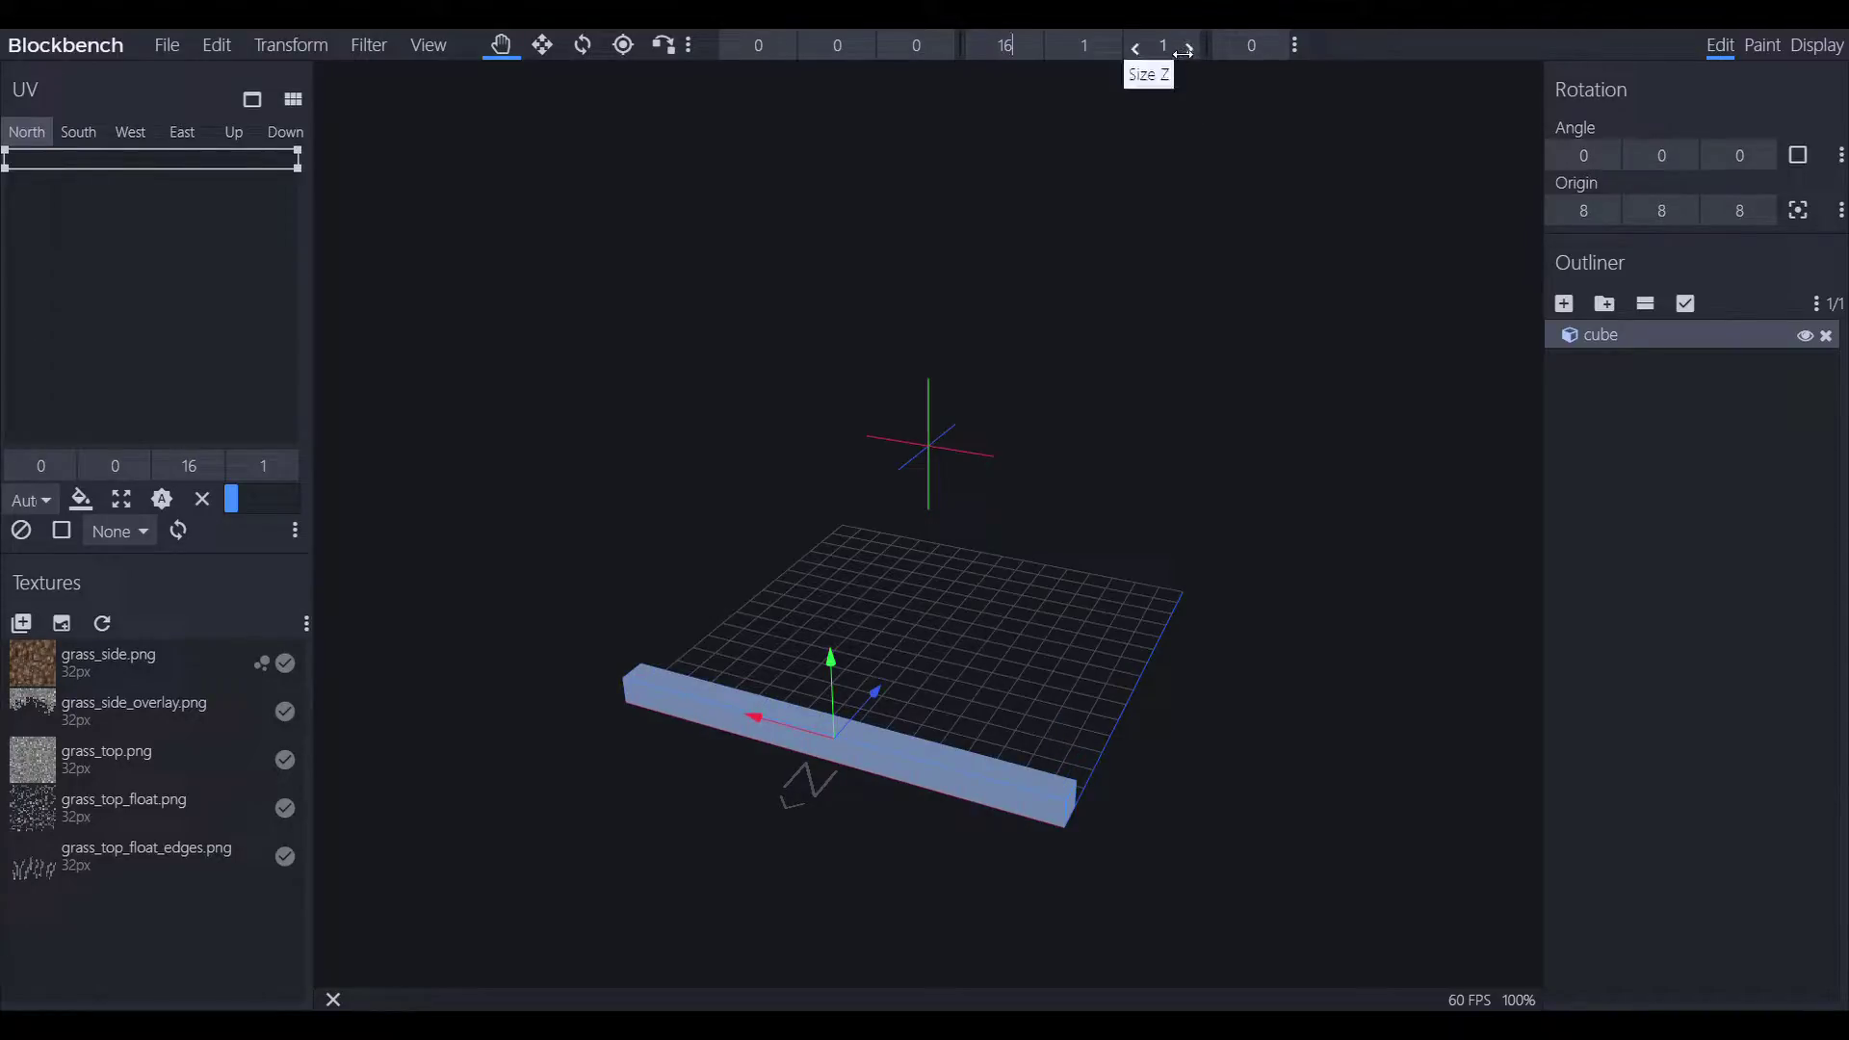
click(1183, 51)
text(16)
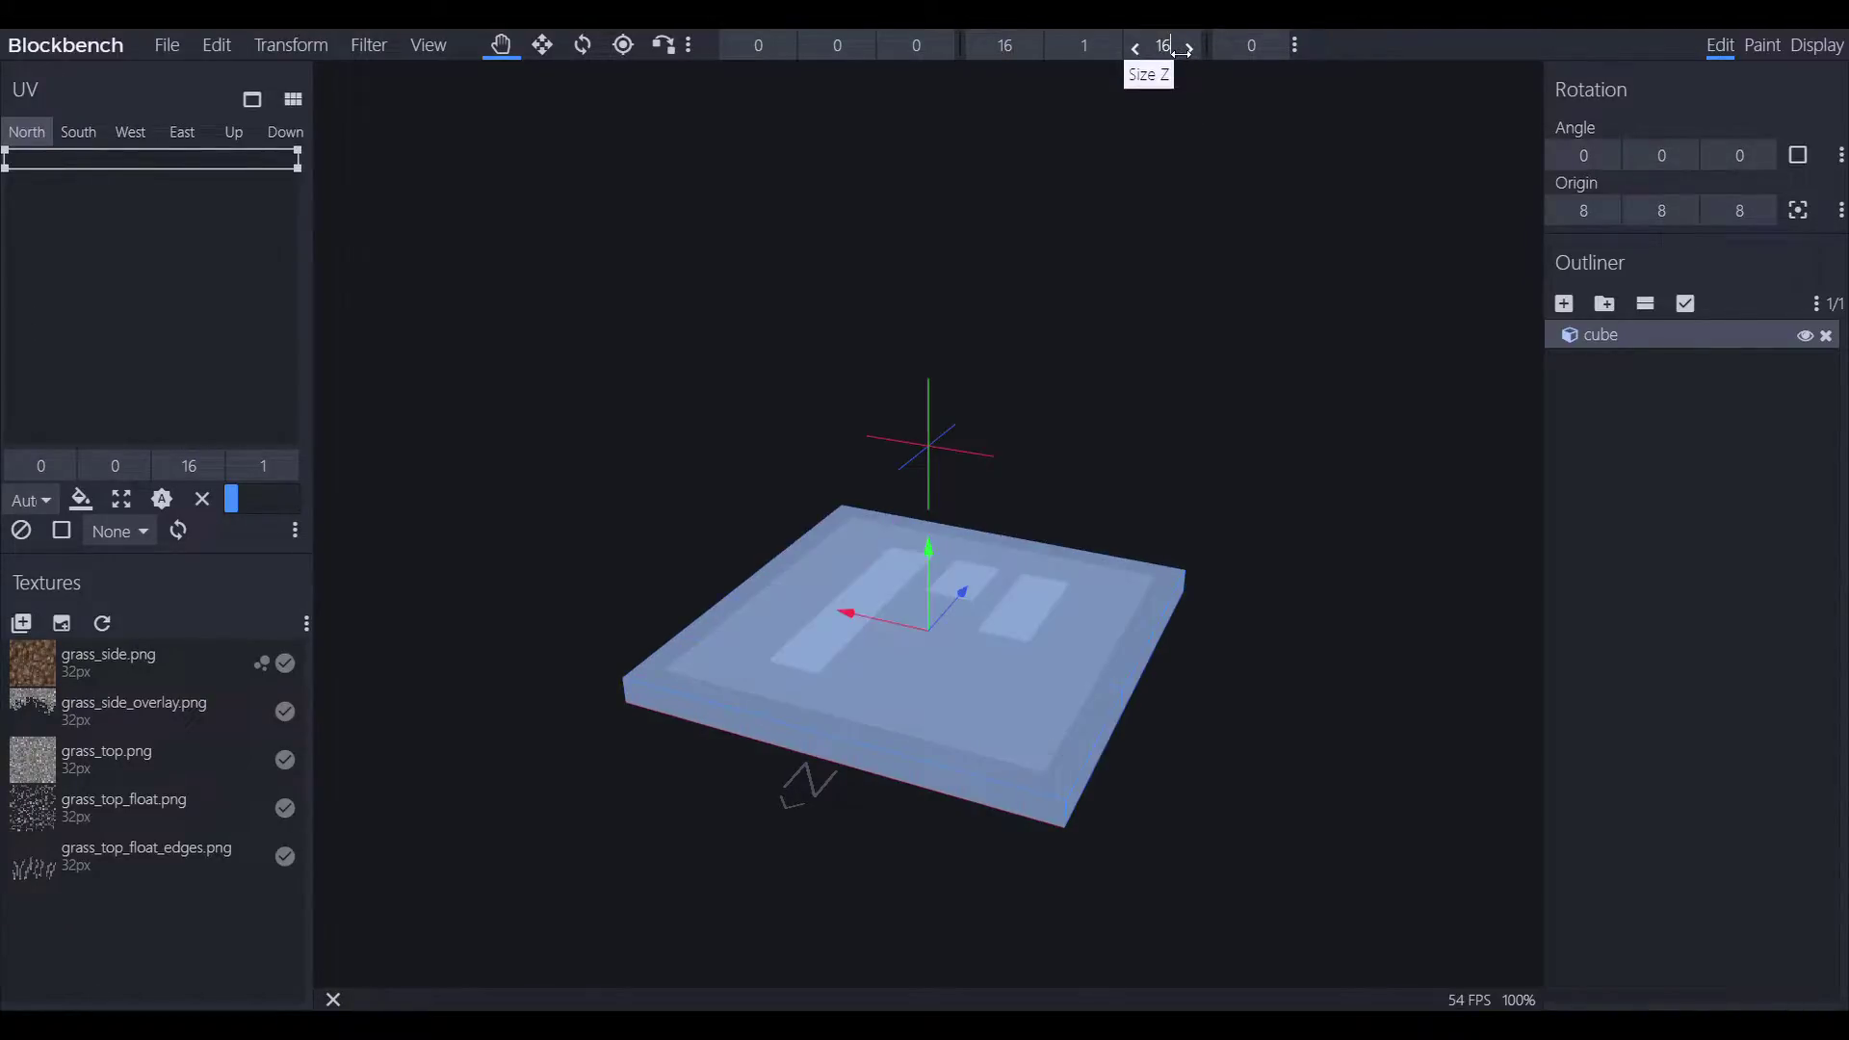
click(1095, 48)
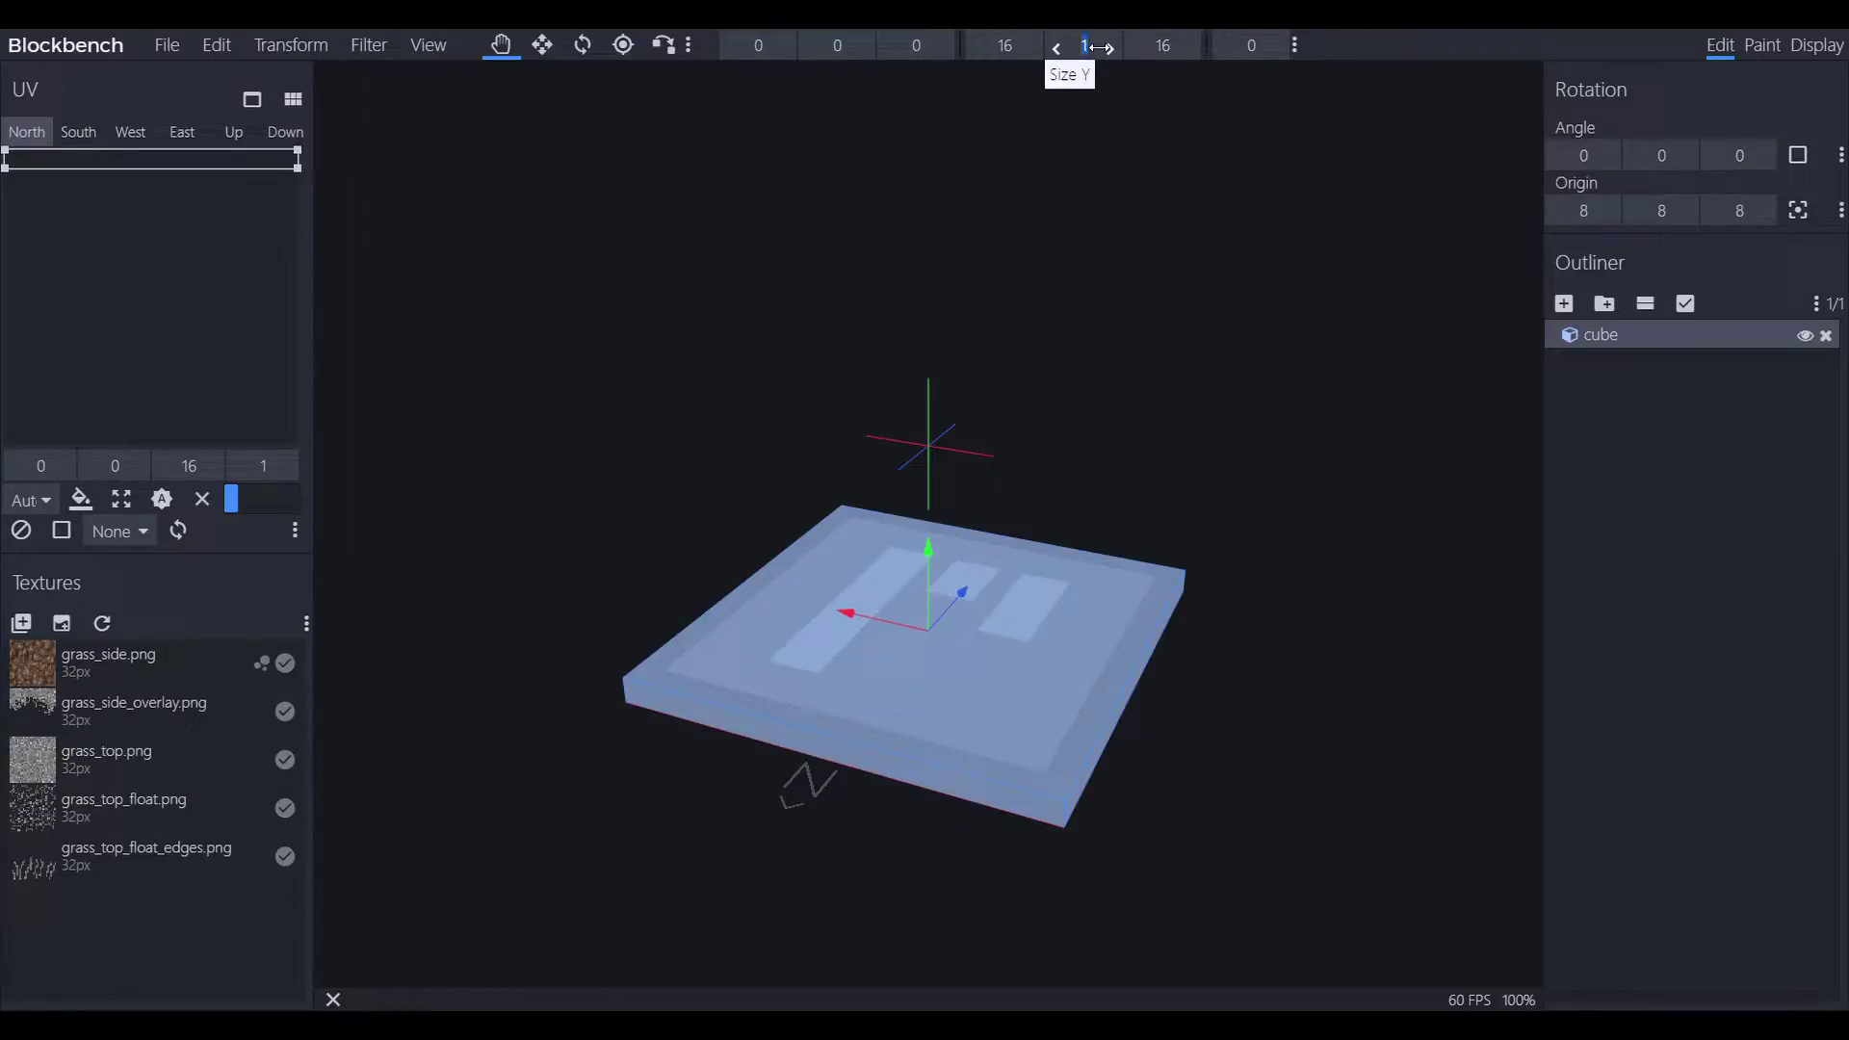
text(16)
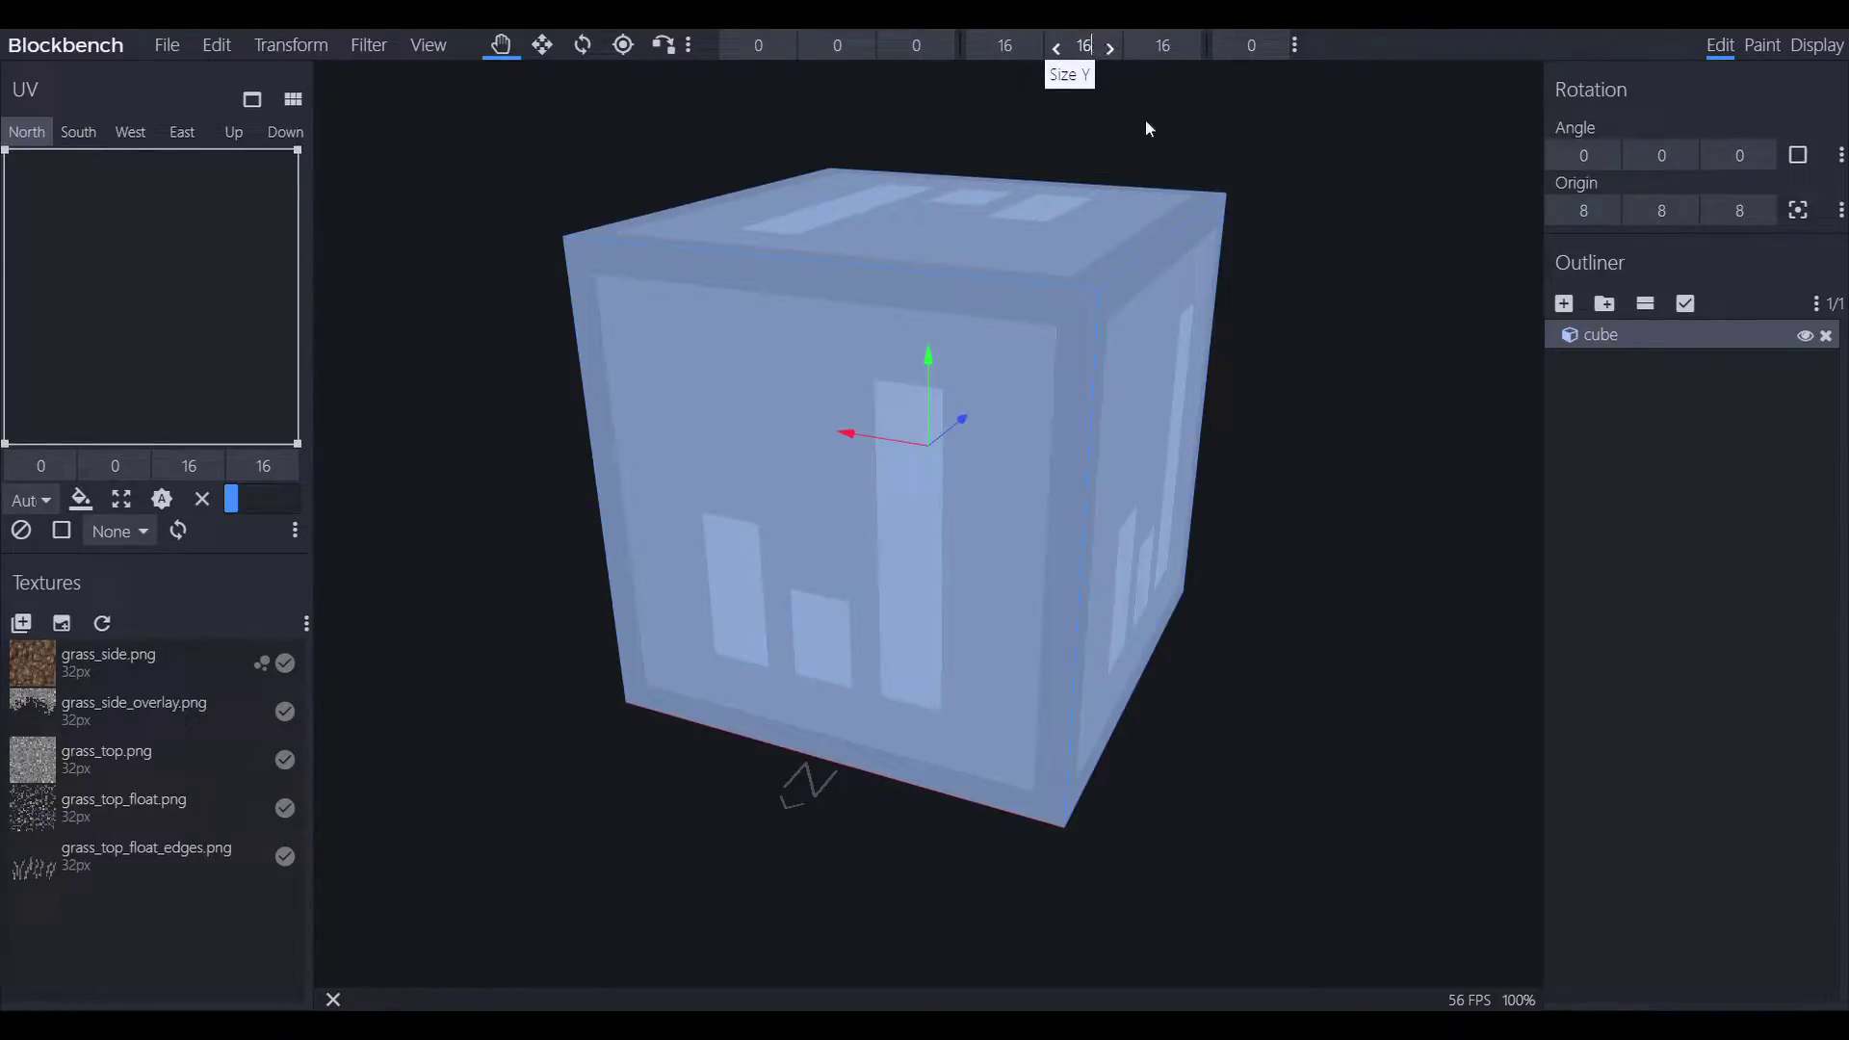
Apply the grass_side.png dirt texture to all four side faces of the cube
click(104, 661)
drag(32, 680, 876, 520)
drag(1225, 511, 1267, 469)
drag(70, 658, 1083, 515)
key(ctrl+z)
drag(1341, 417, 464, 484)
drag(87, 660, 1156, 506)
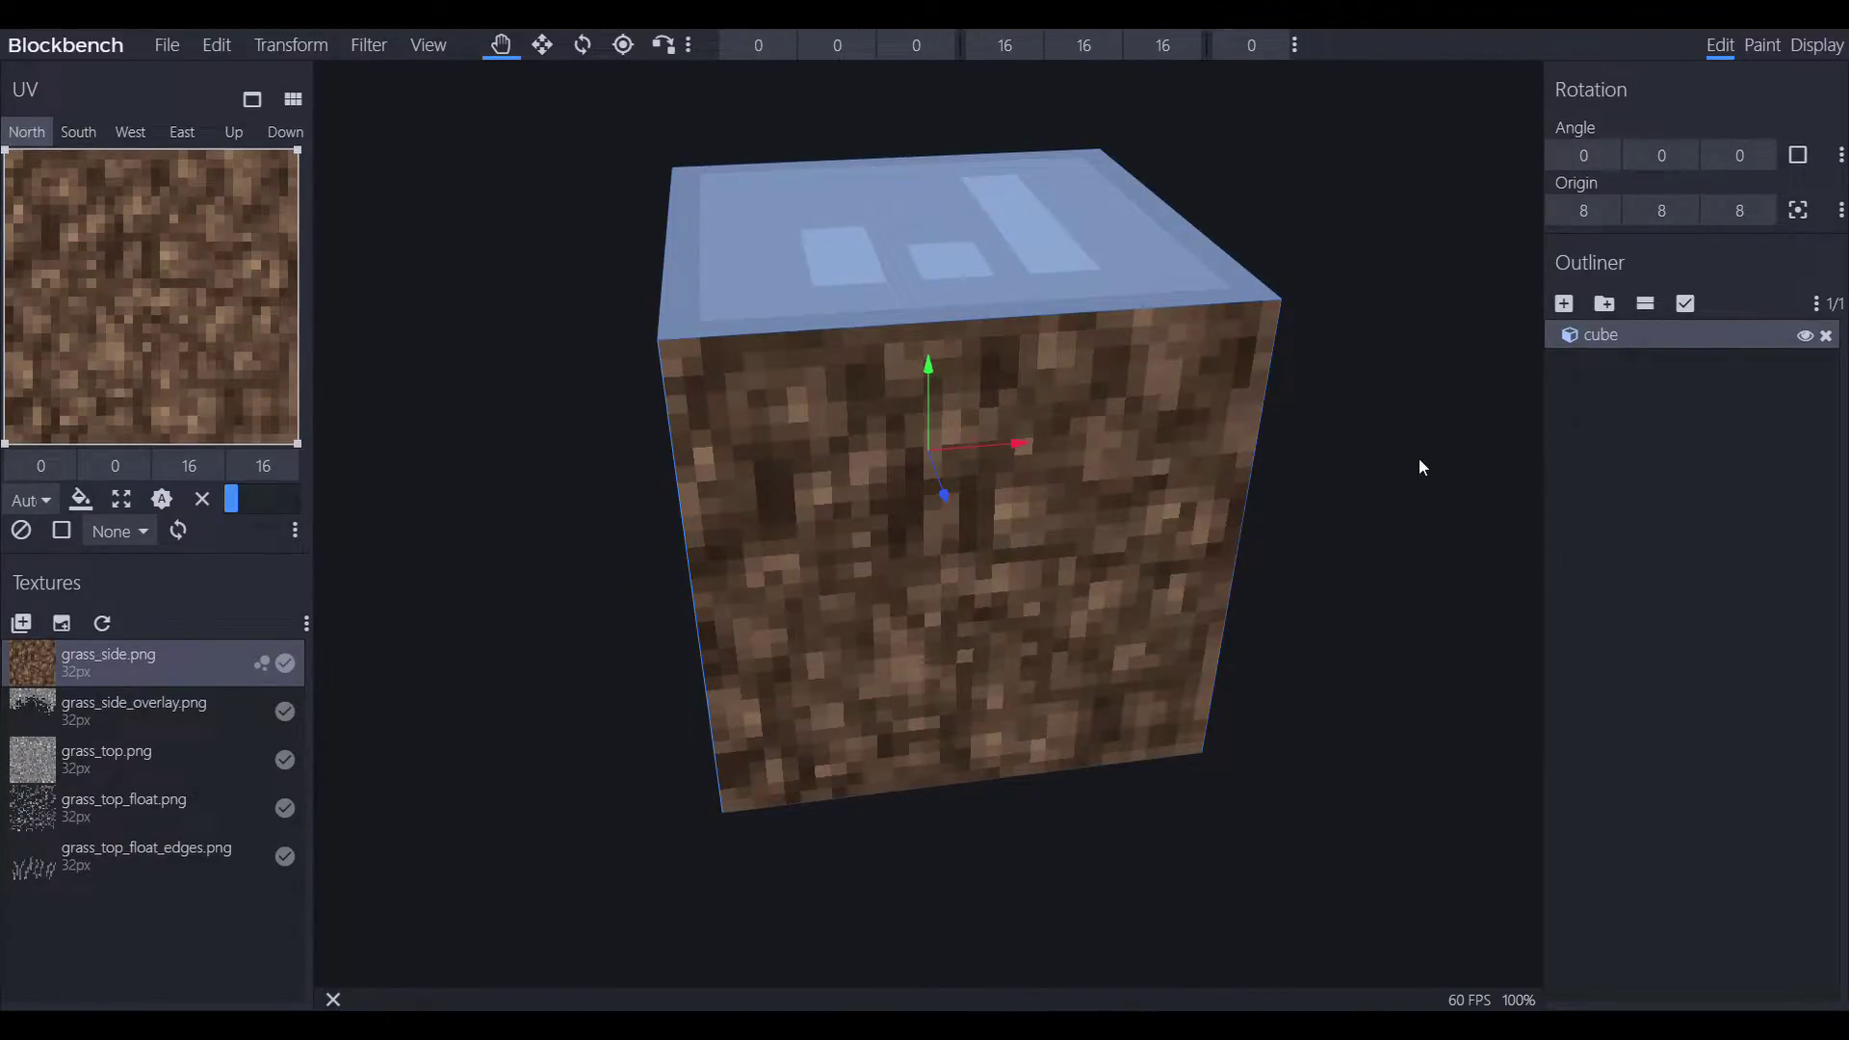
drag(1418, 459, 1169, 460)
drag(71, 674, 1107, 535)
drag(1333, 524, 1350, 338)
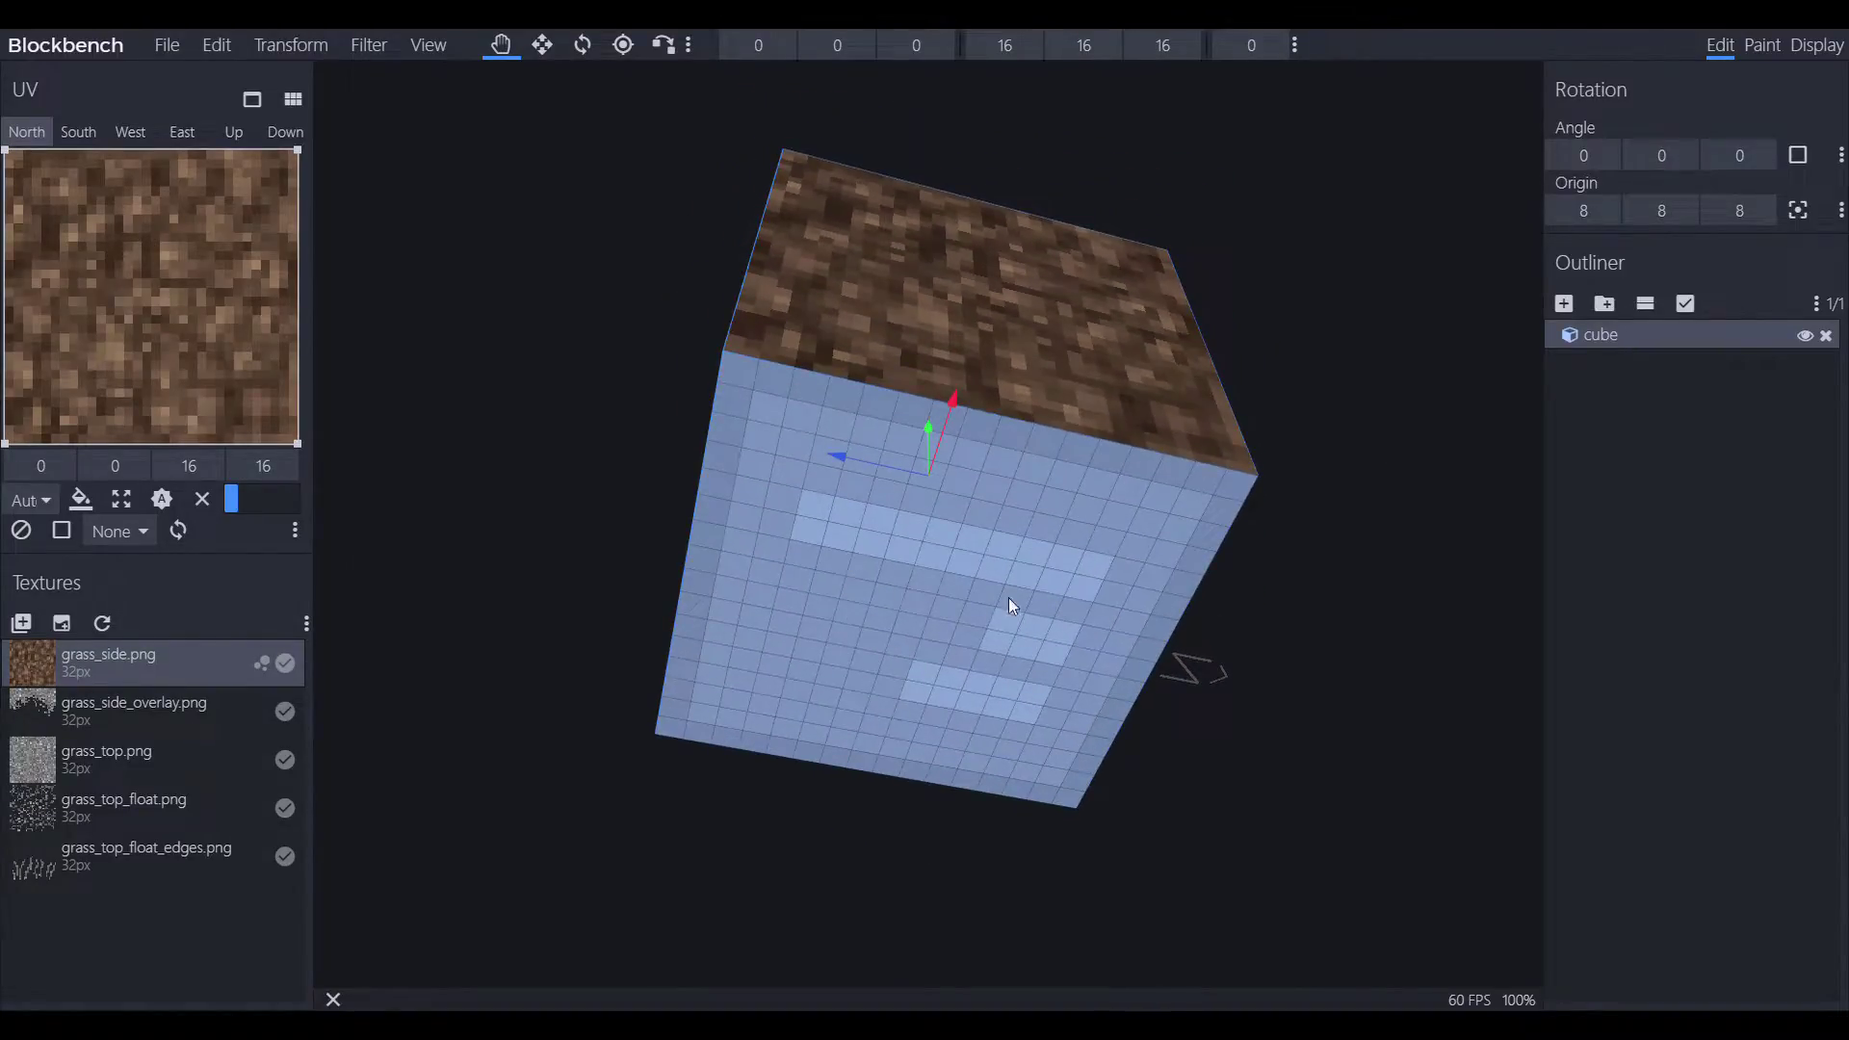
drag(72, 667, 997, 593)
drag(1413, 374, 1350, 610)
Apply grass_top.png to the cube's top face
click(859, 237)
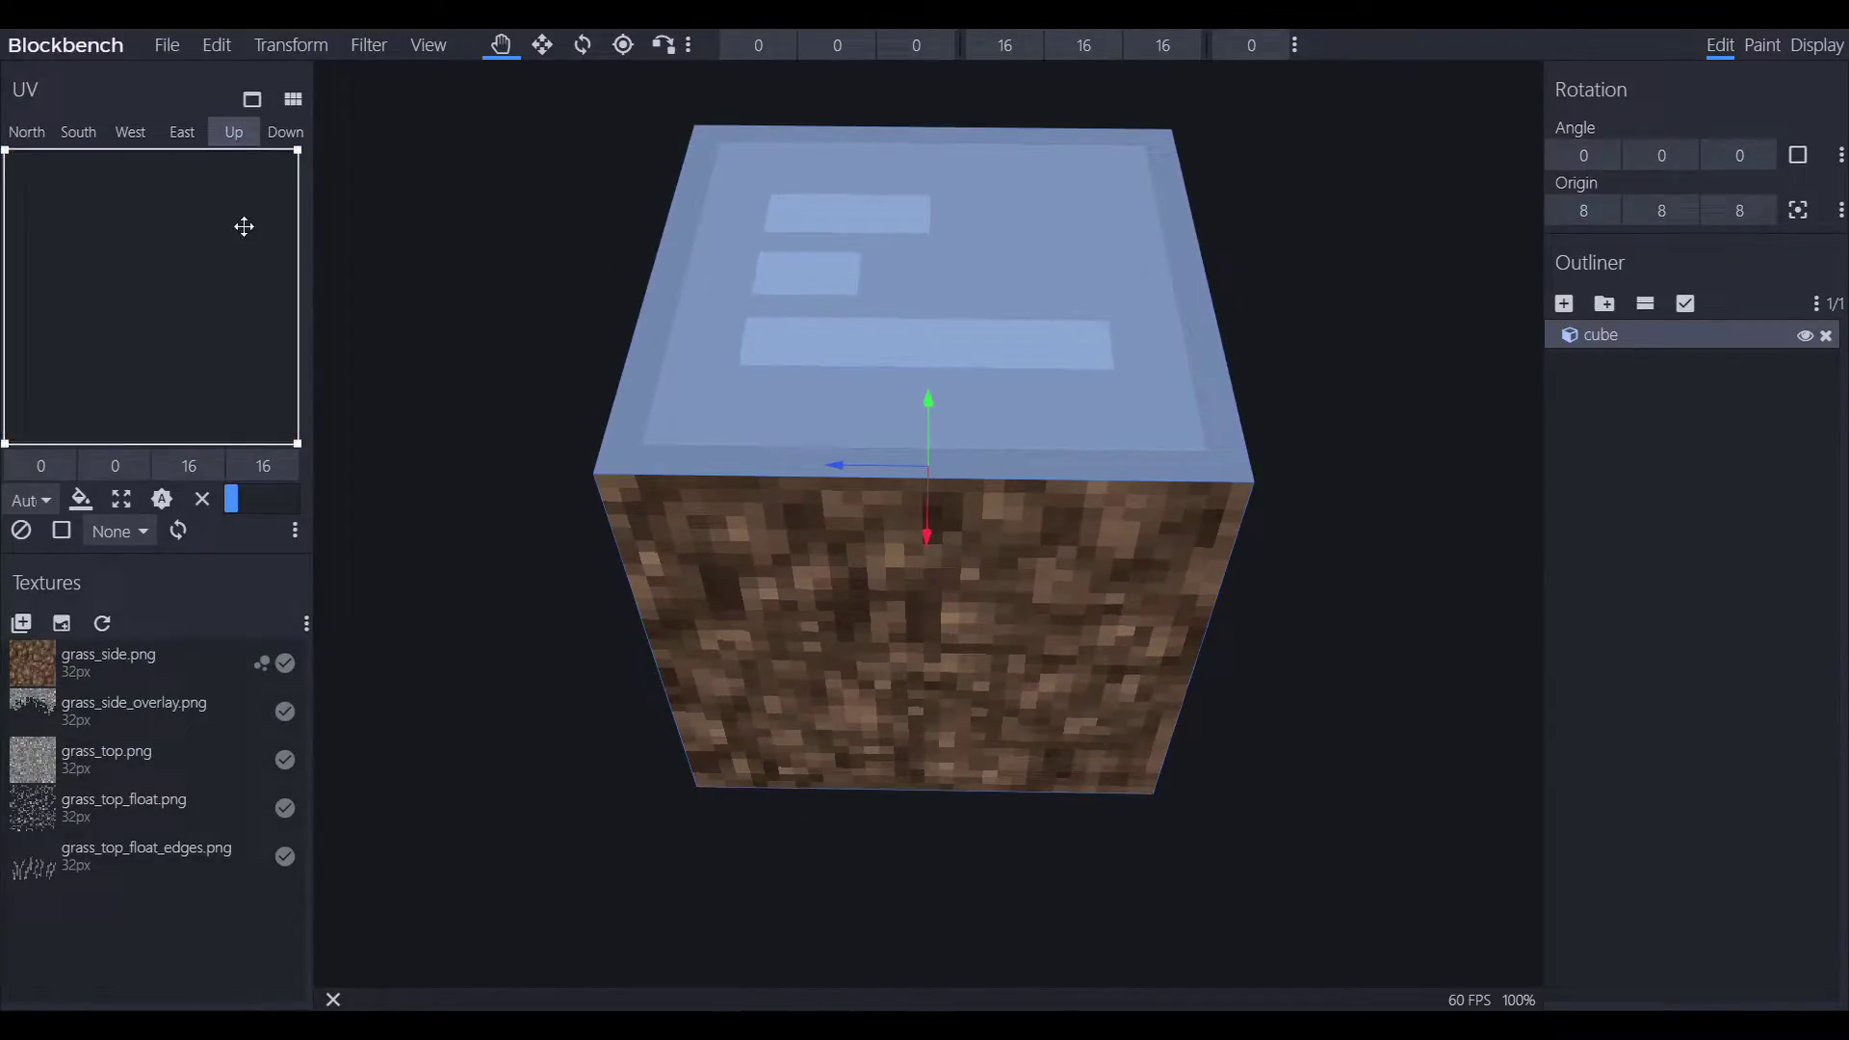
drag(32, 747, 818, 317)
drag(1413, 361, 1475, 318)
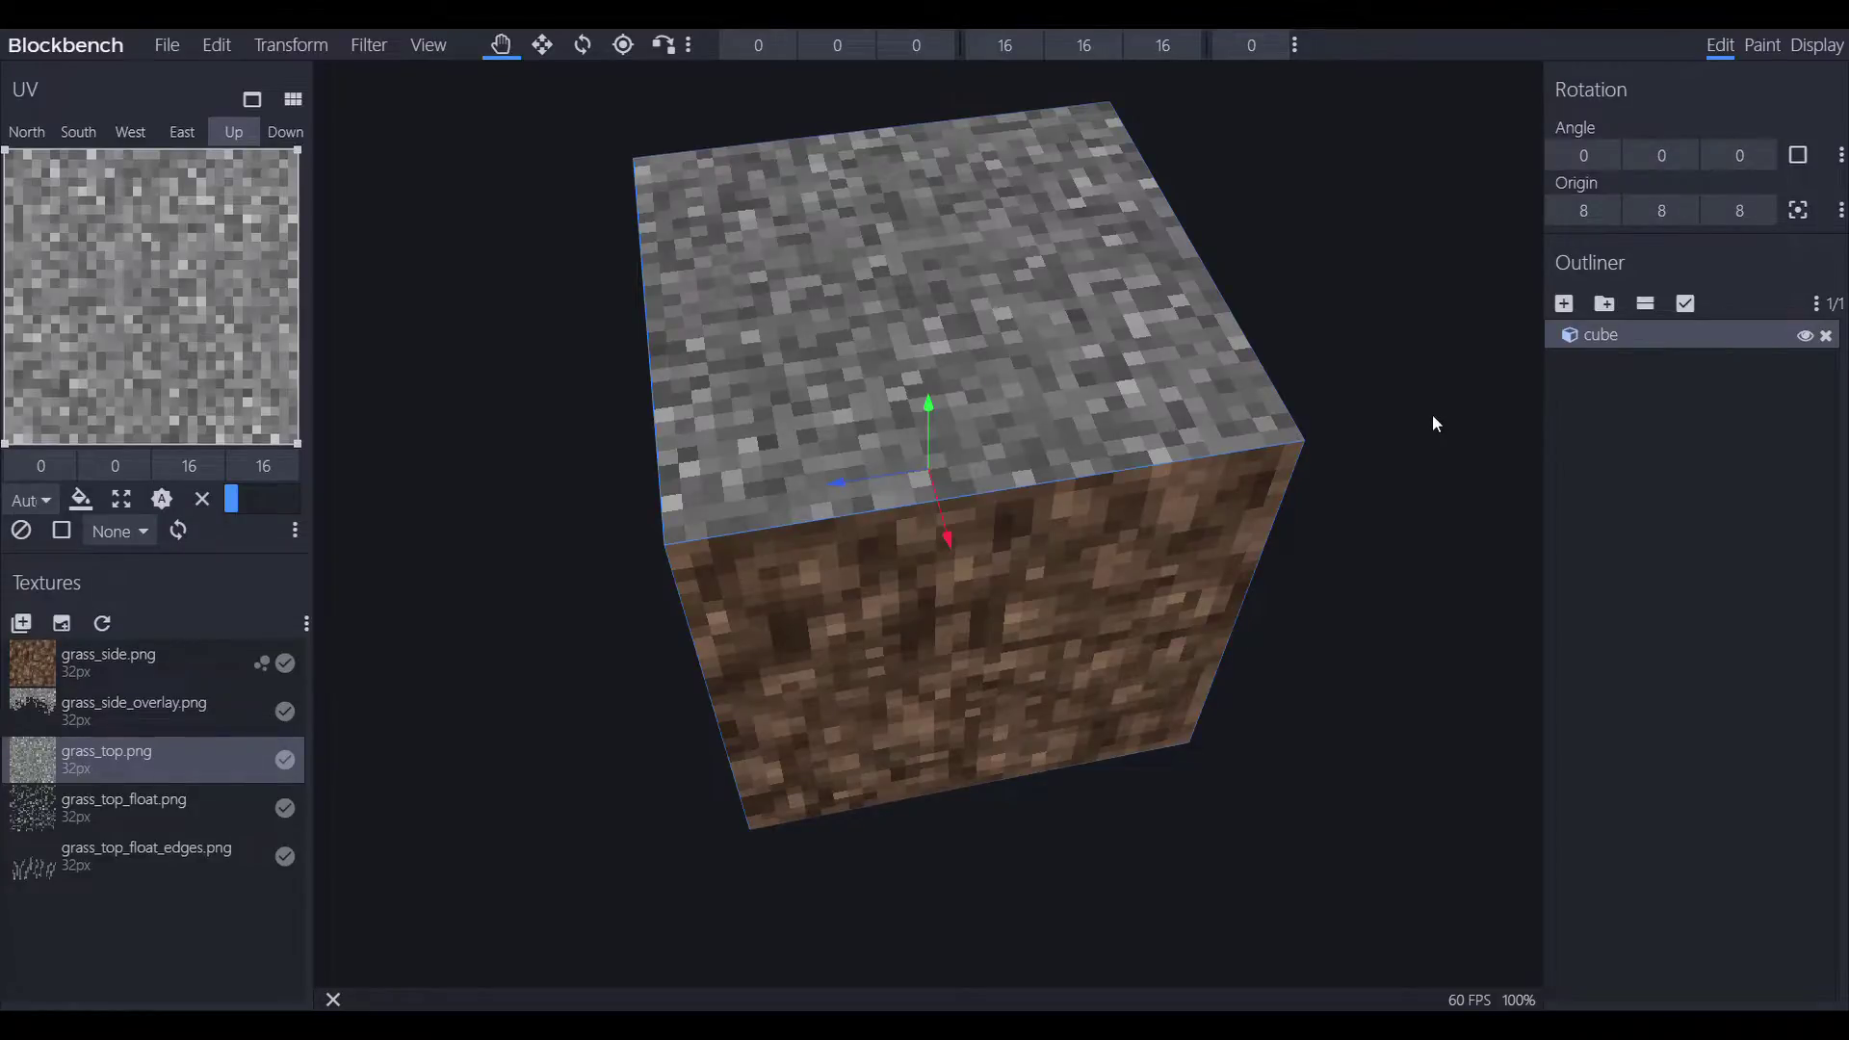
Add a second cube, hide the textured first cube, and type 161616 into the size fields
click(1566, 304)
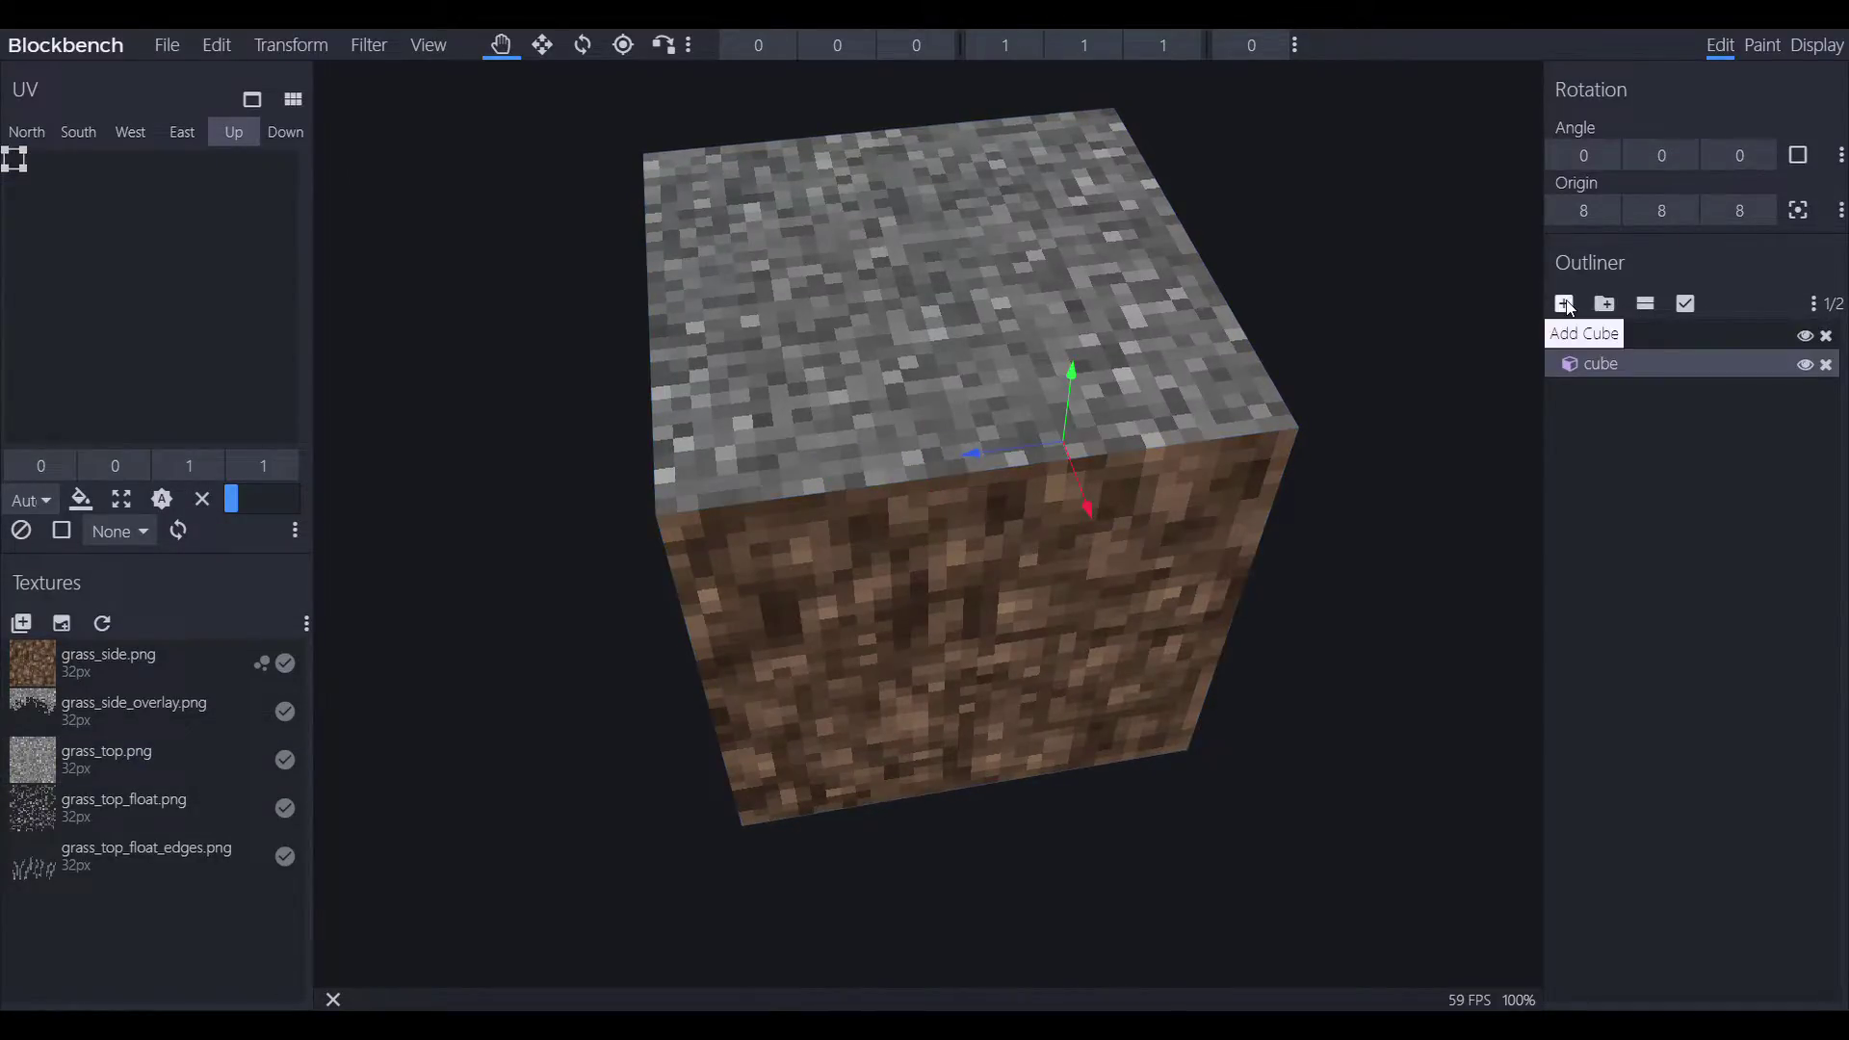
click(1805, 337)
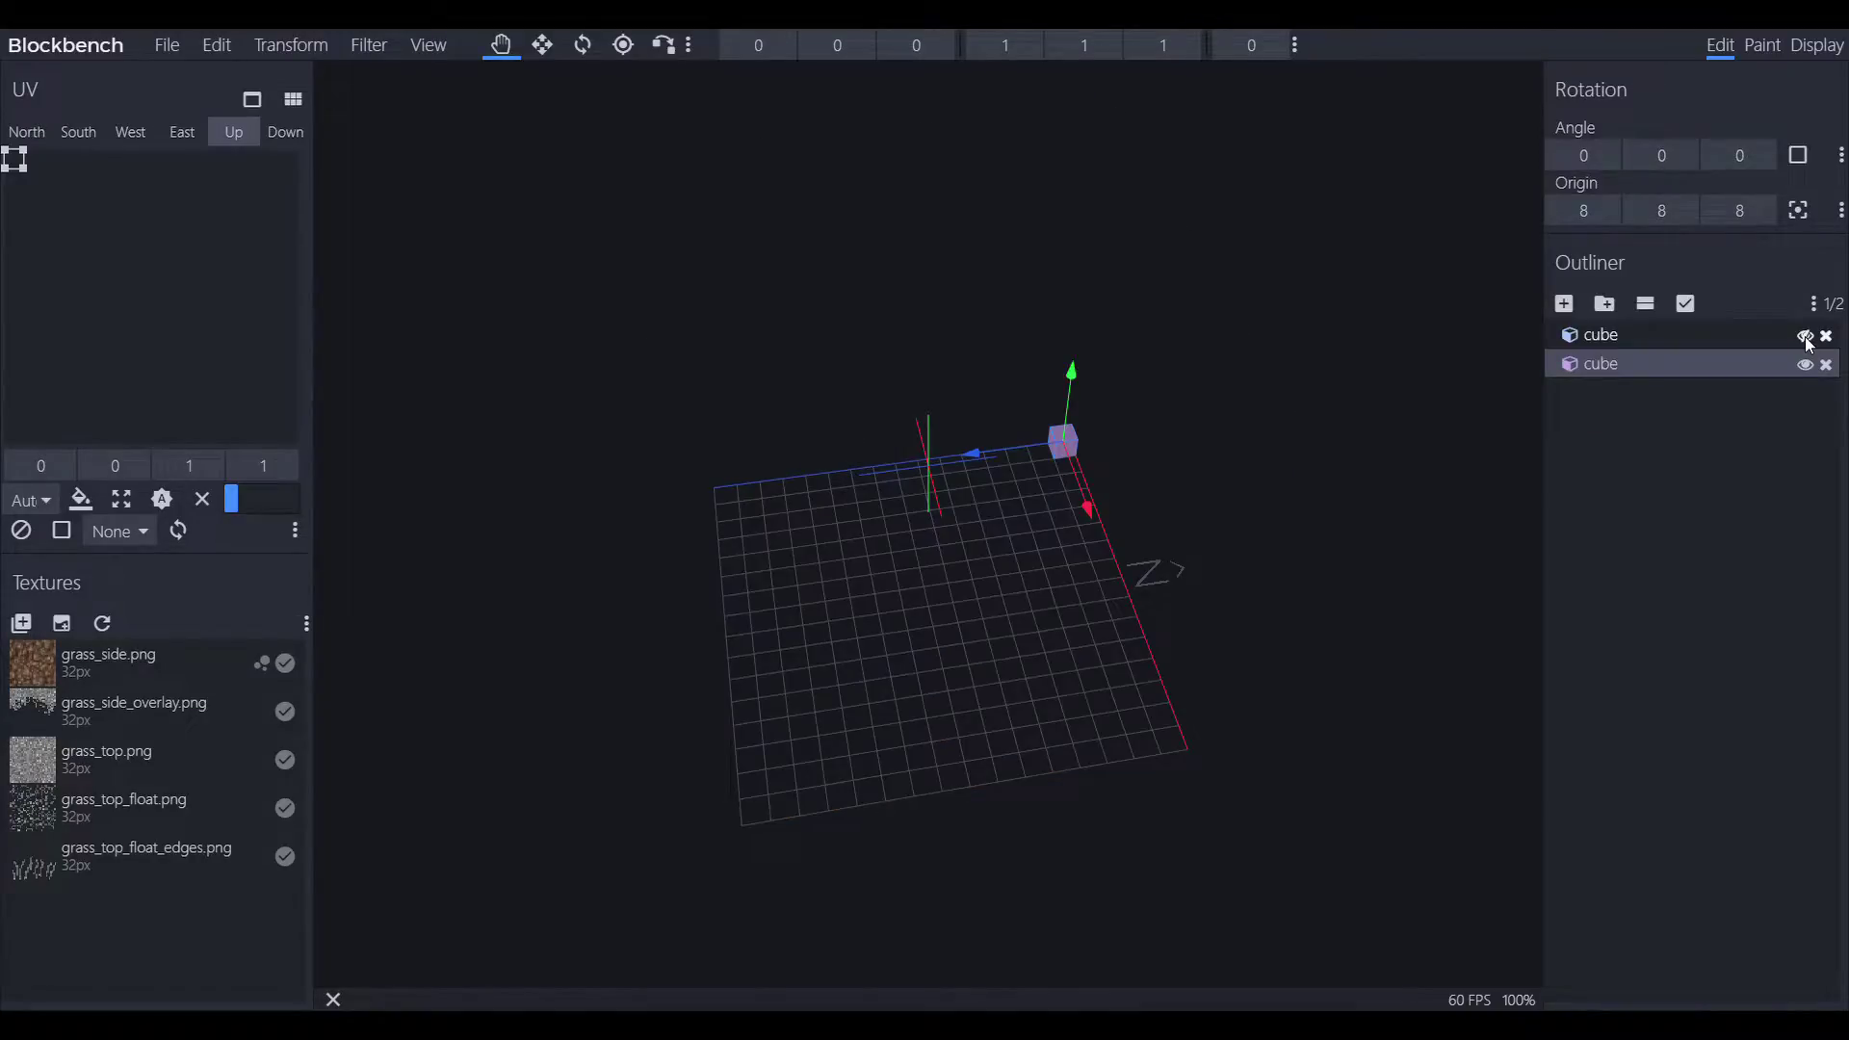
drag(1390, 536, 1285, 476)
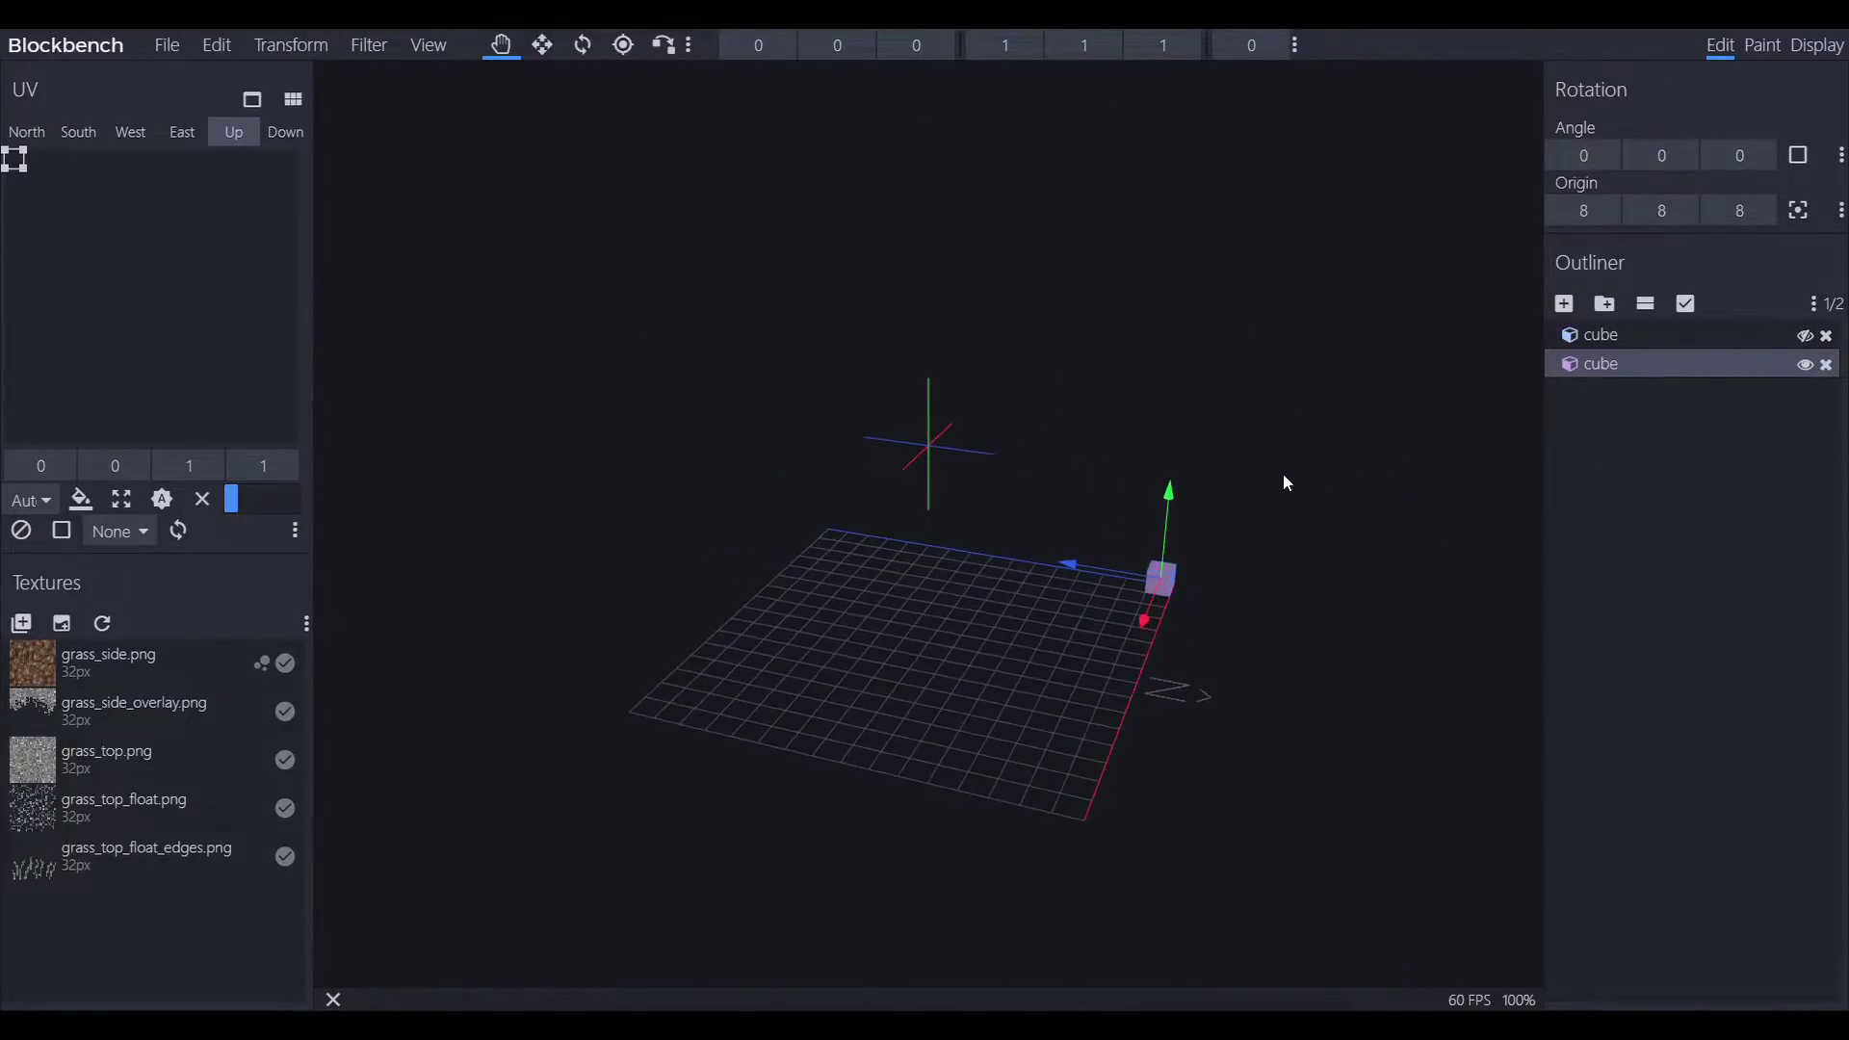
click(1024, 49)
text(16)
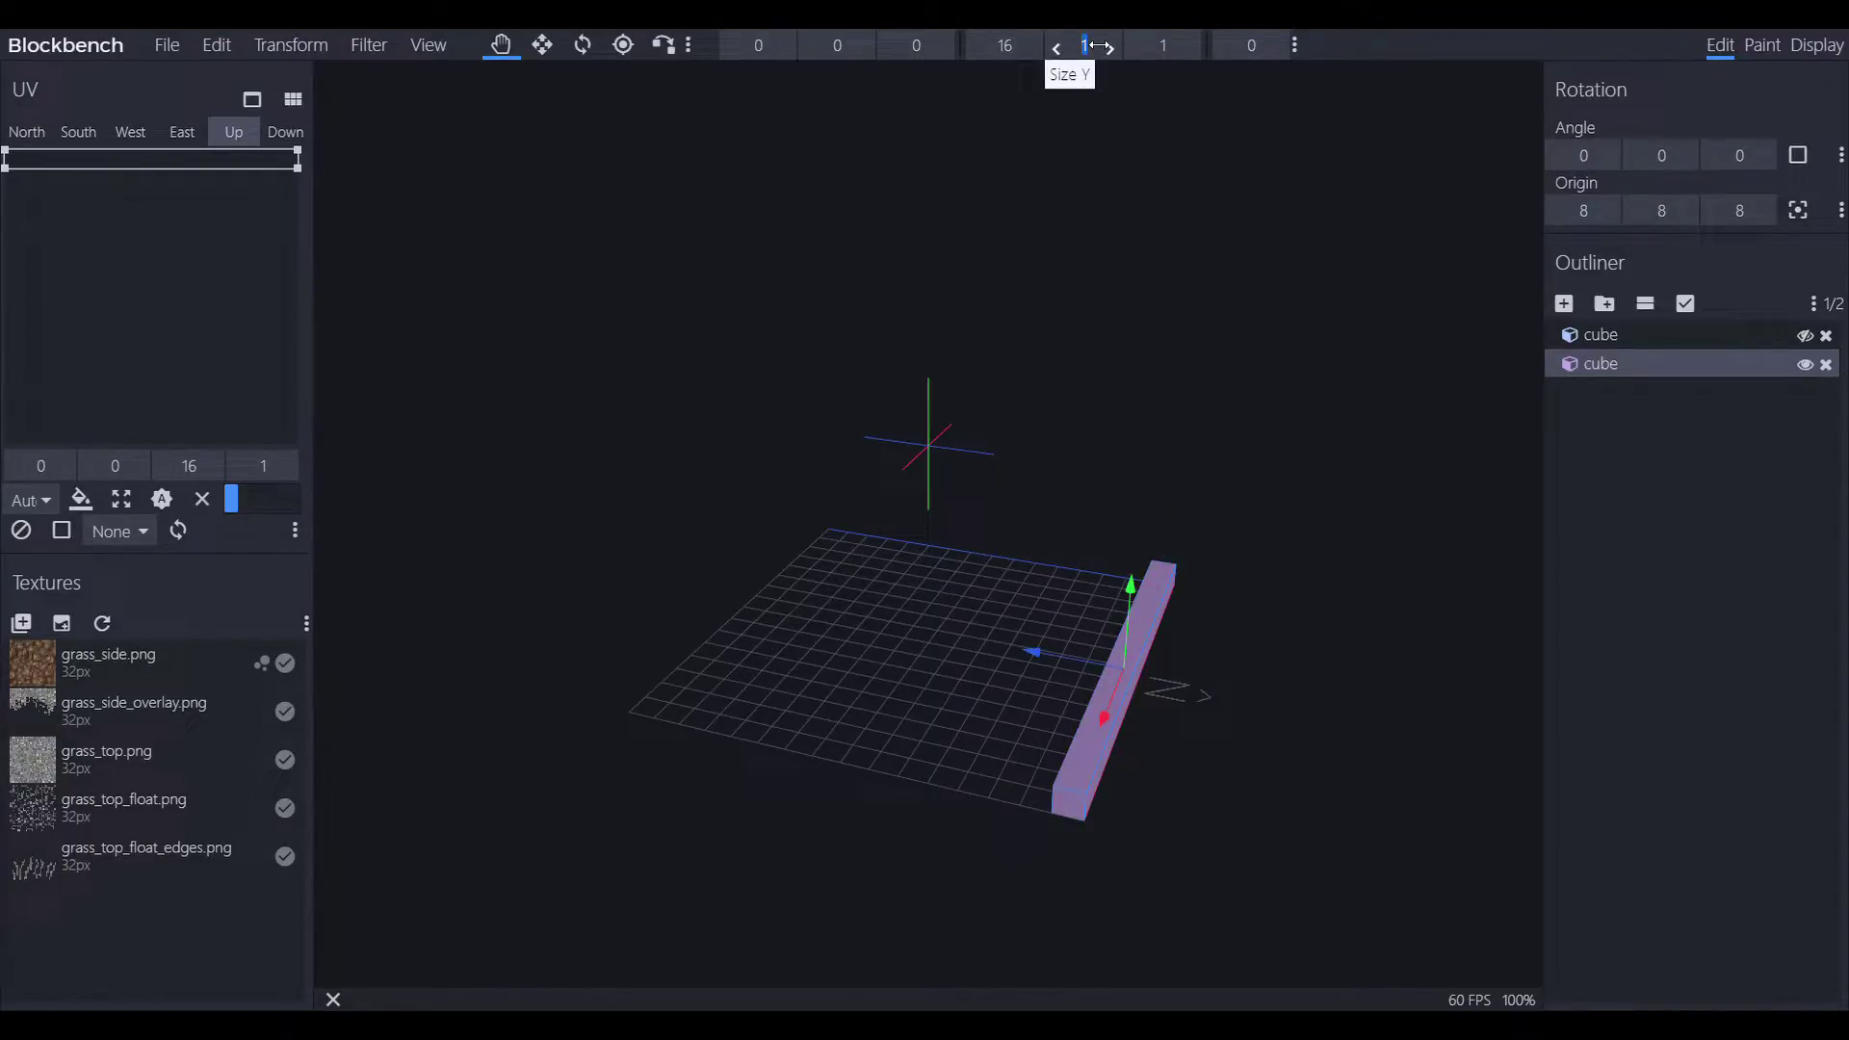
text(16)
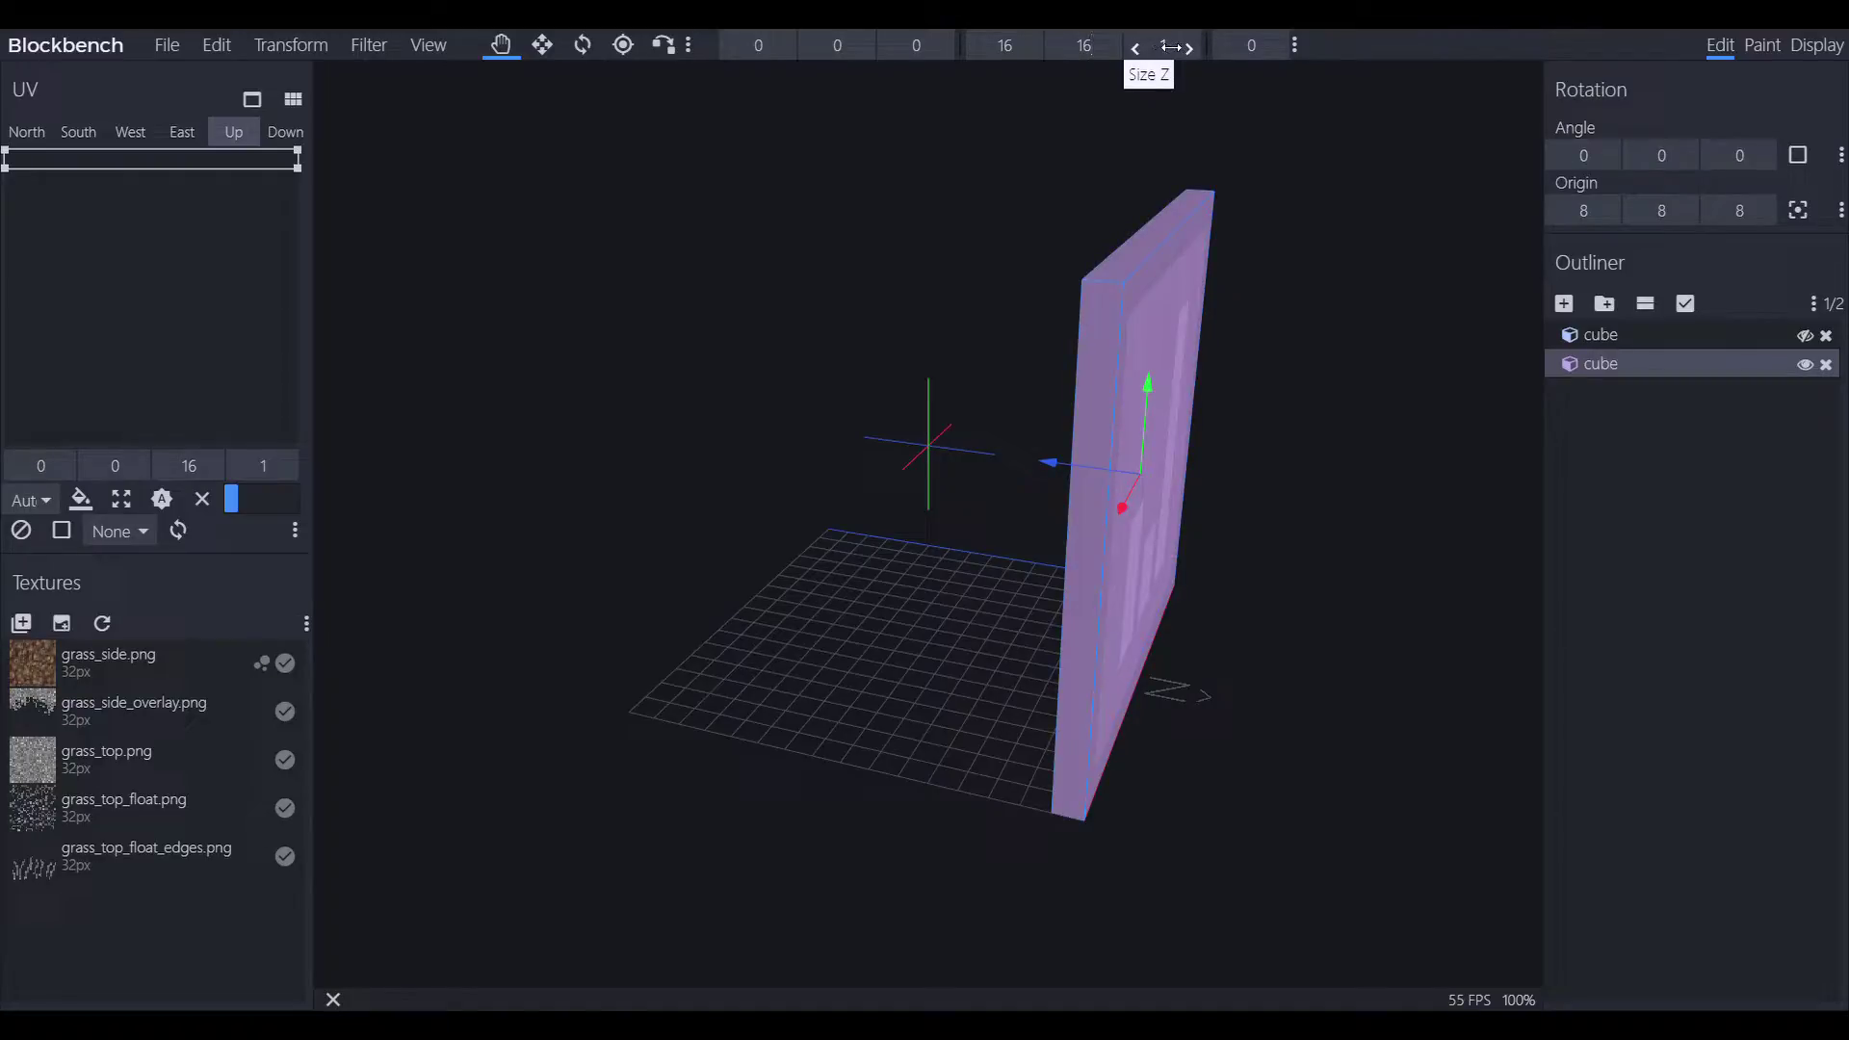
text(16)
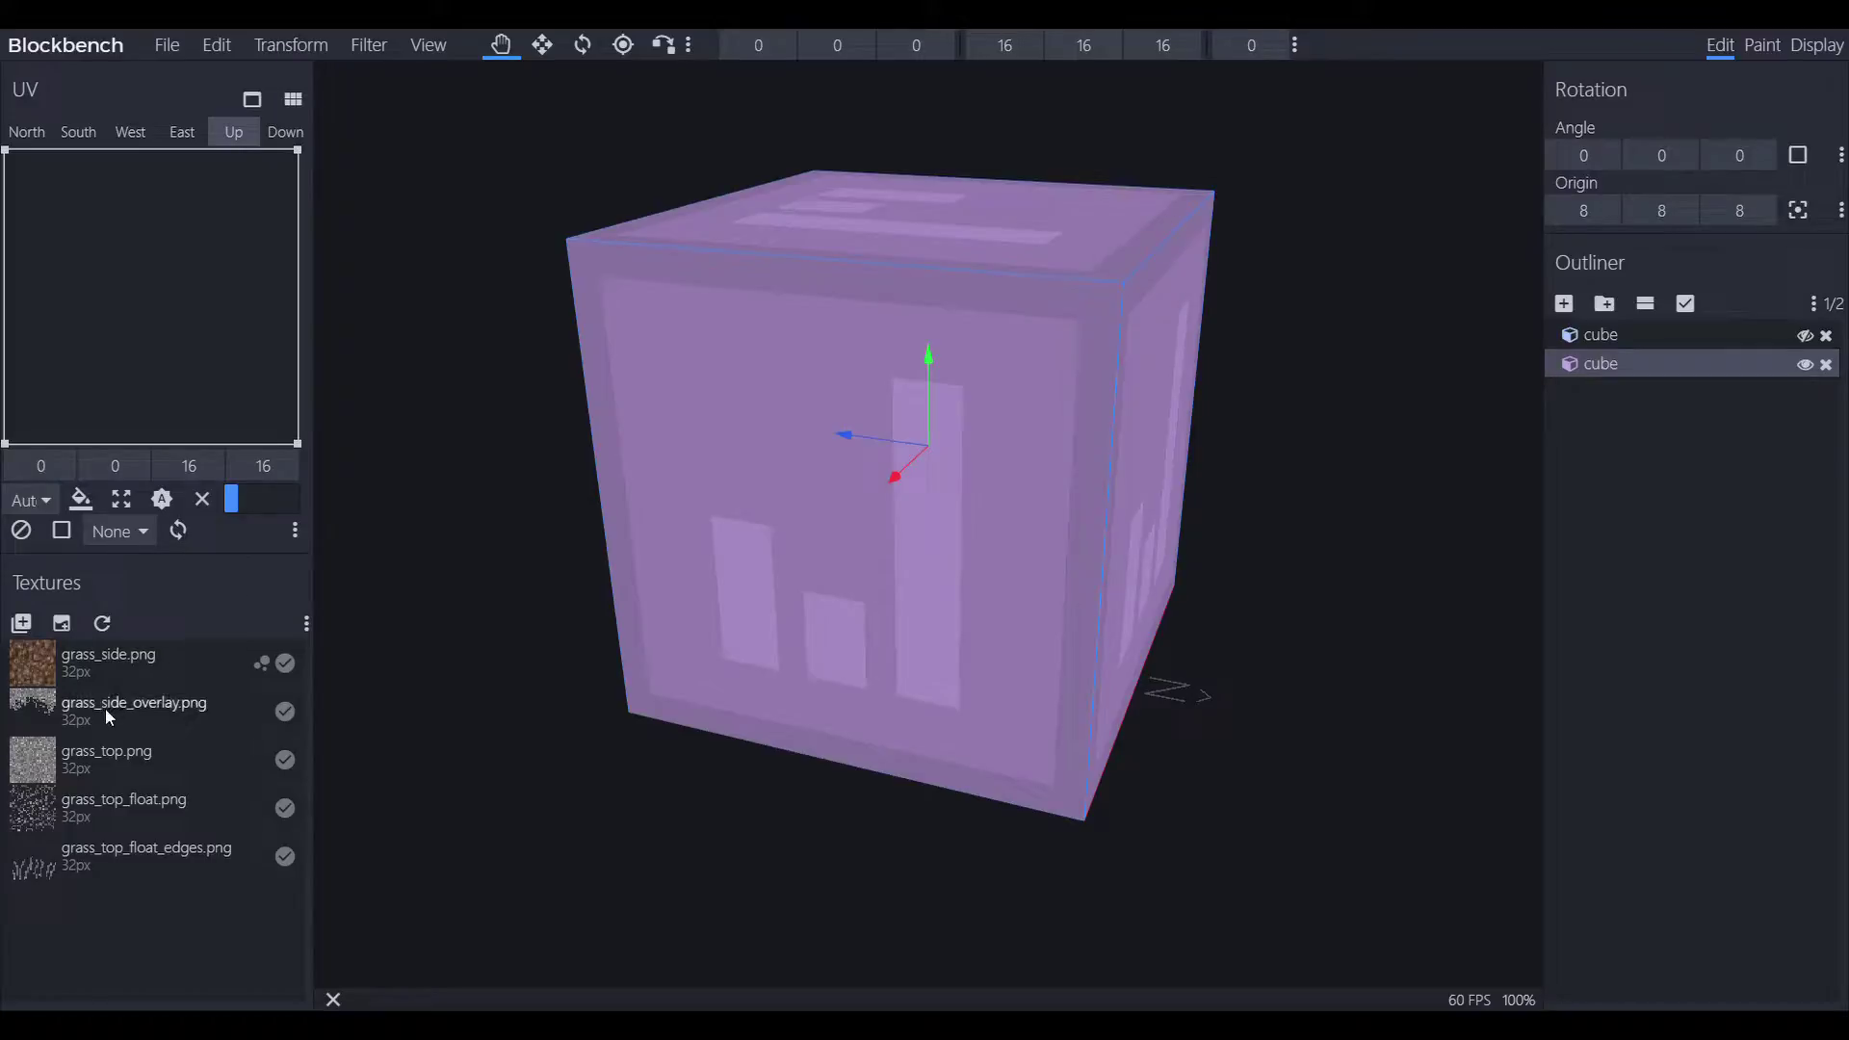
Apply grass_side_overlay.png to all four side faces of the second cube
drag(106, 709, 962, 501)
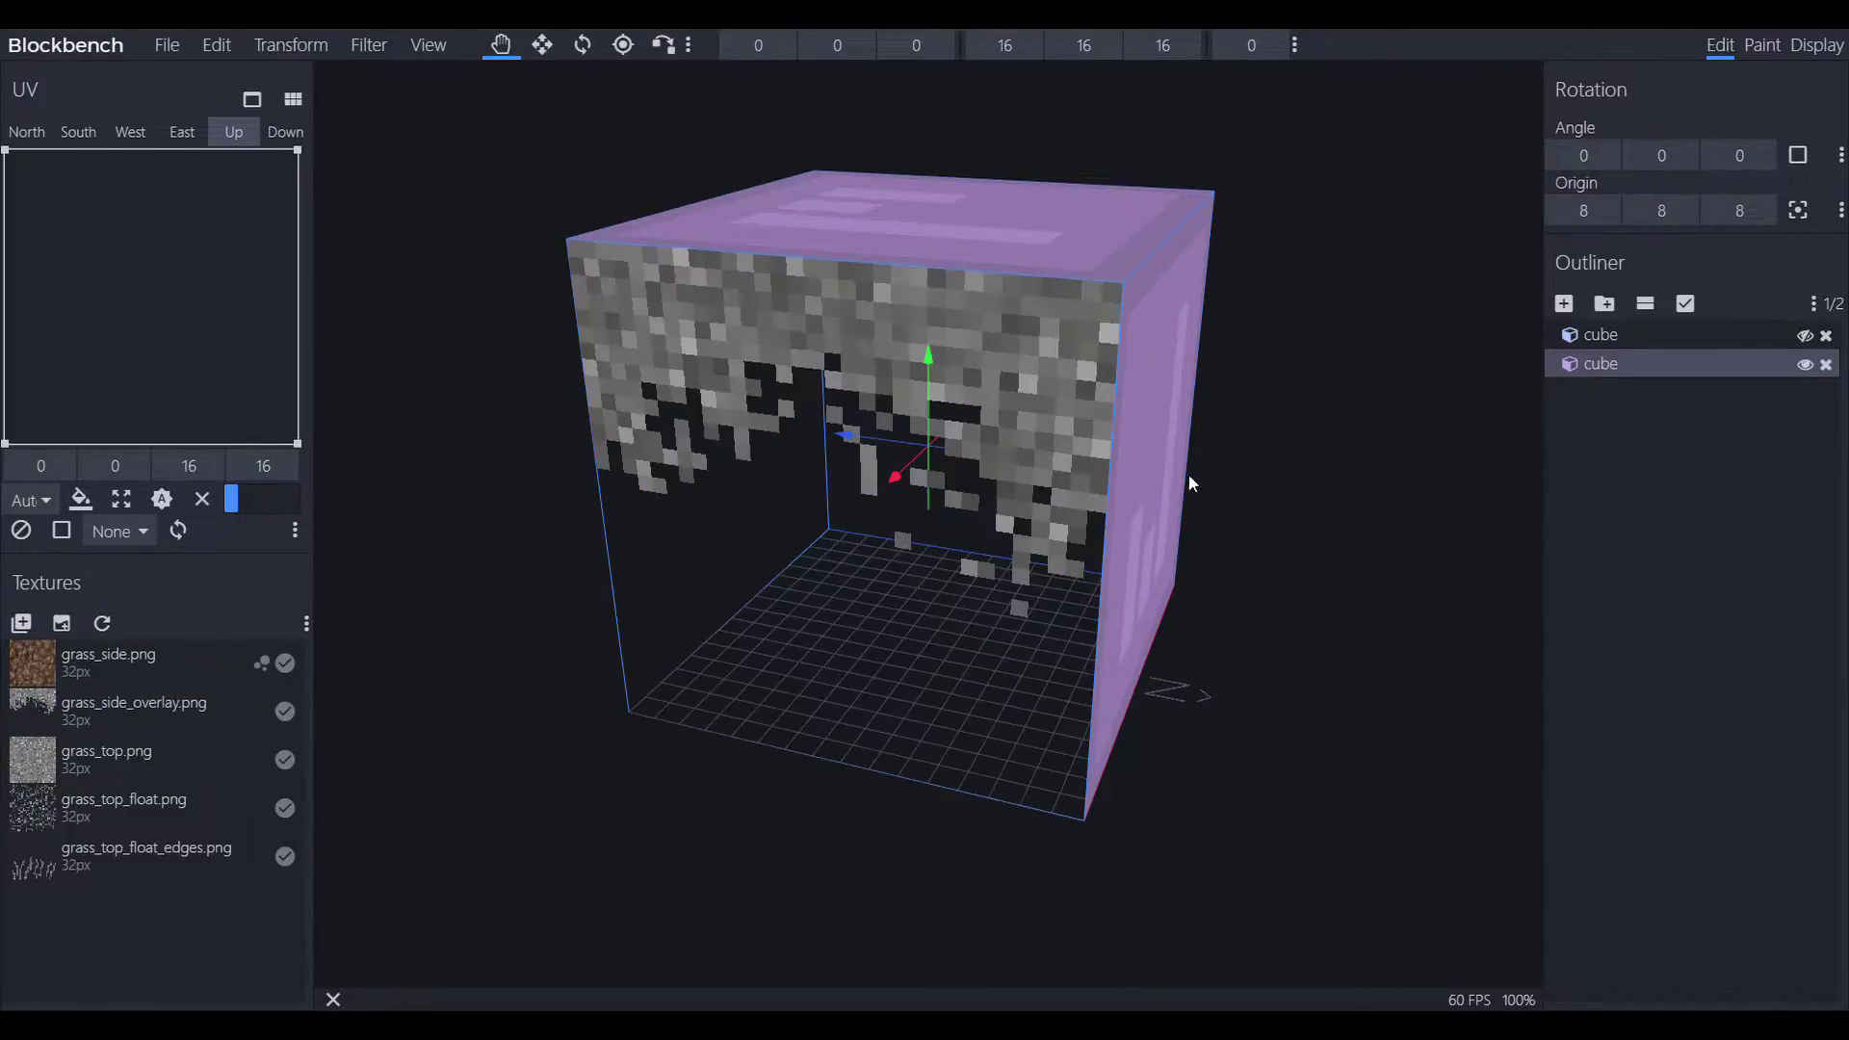
drag(1248, 413, 436, 502)
drag(85, 705, 866, 540)
drag(1280, 430, 1031, 425)
drag(76, 682, 895, 577)
drag(1427, 477, 1156, 490)
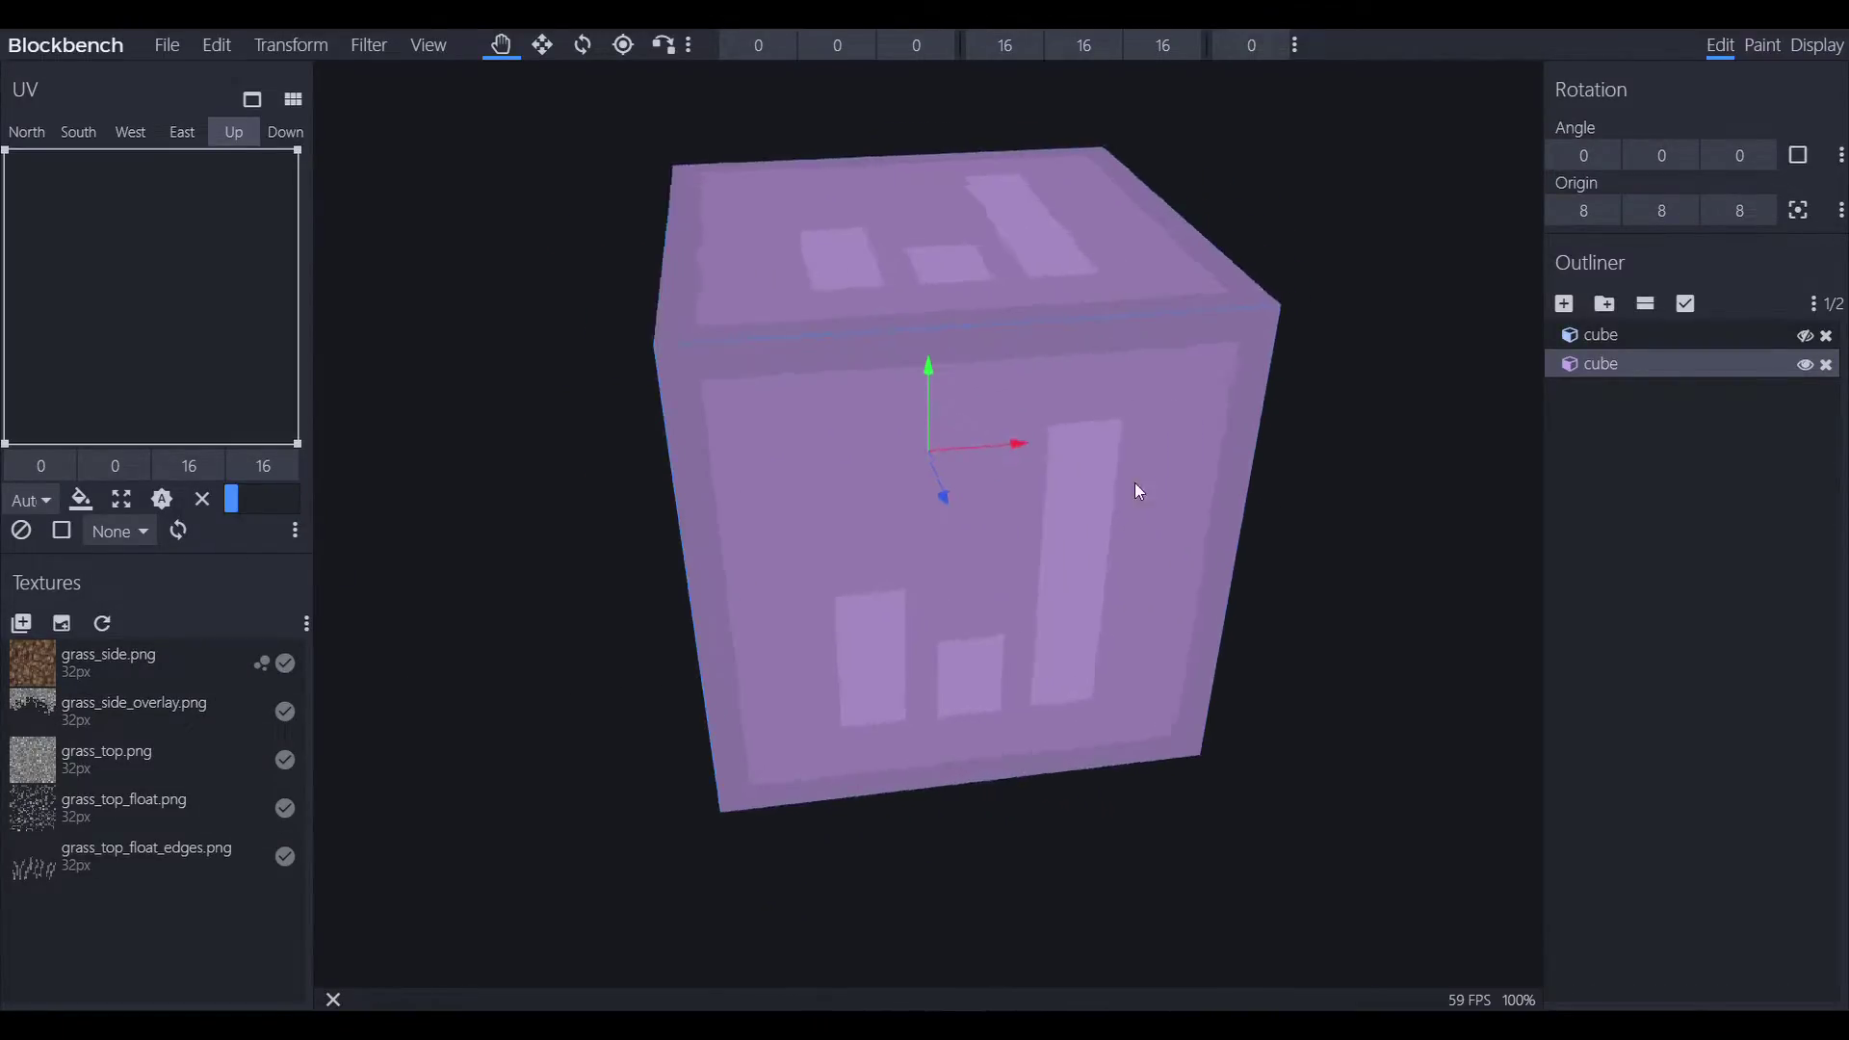
drag(108, 695, 1379, 260)
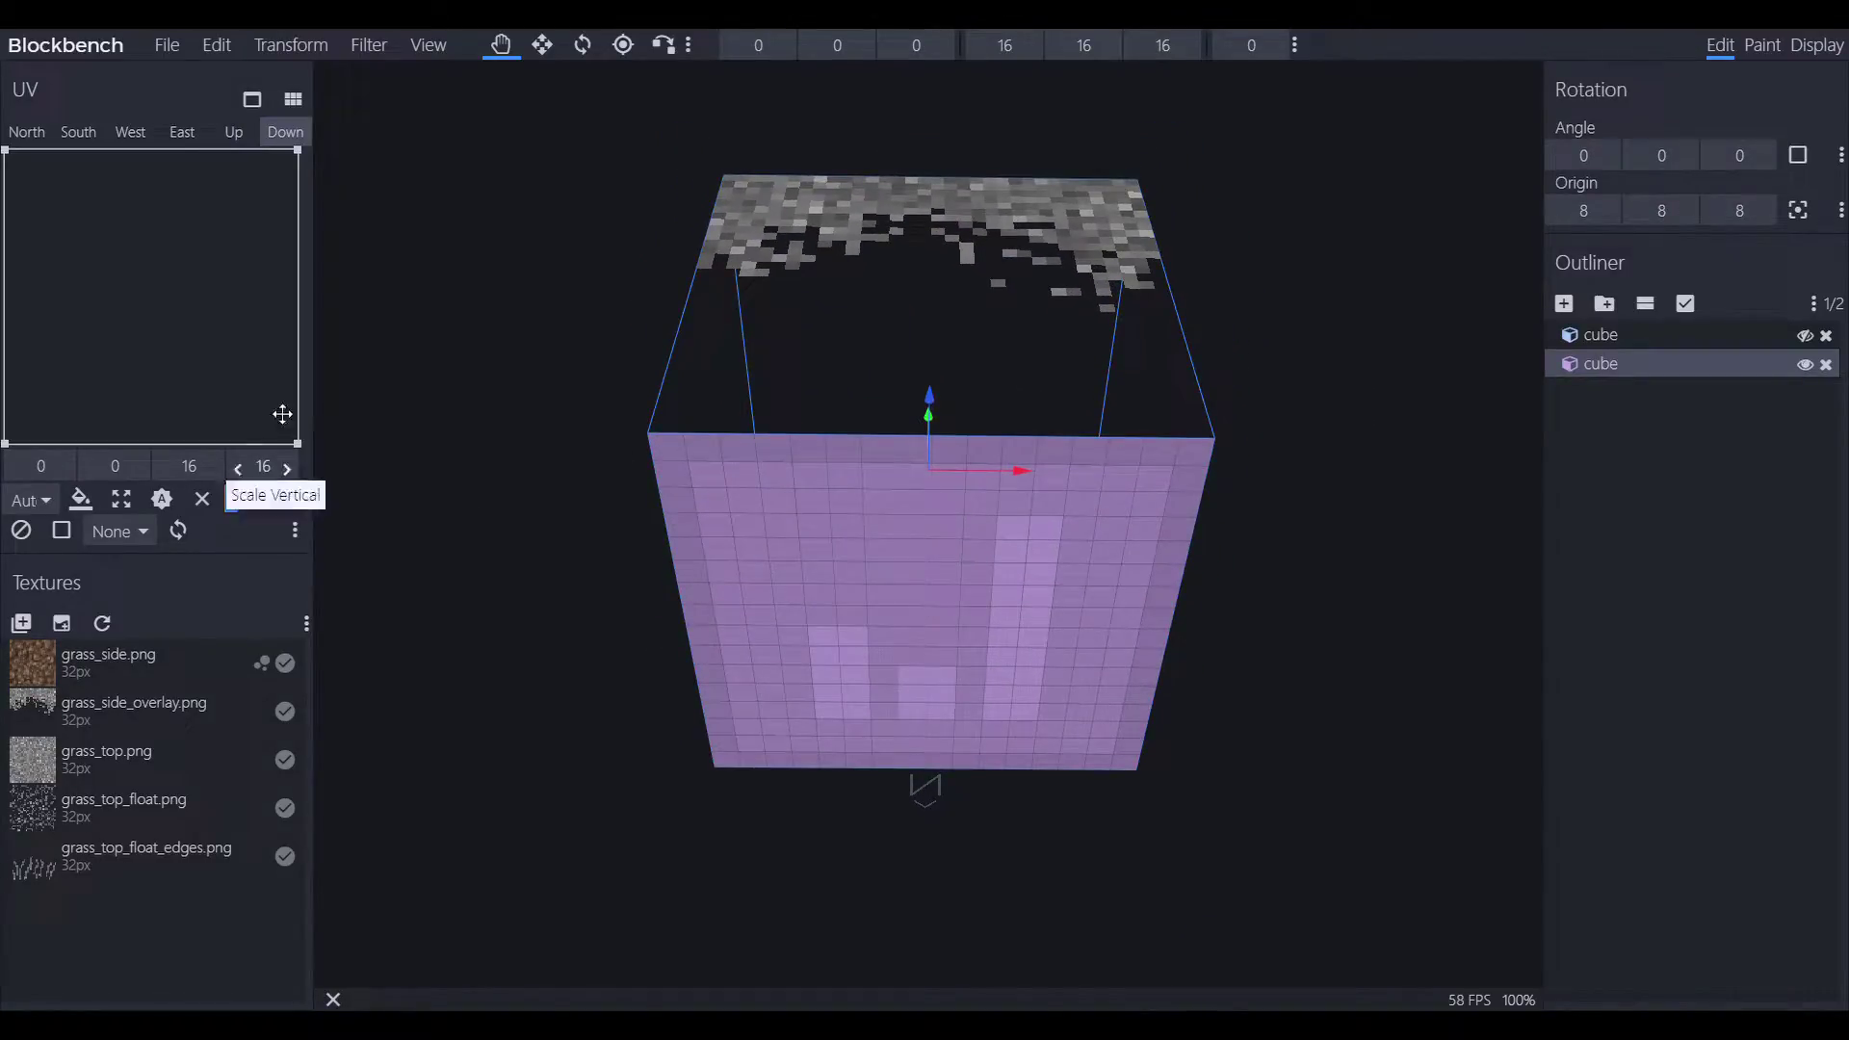
Make the second cube's bottom and top faces transparent, then unhide the first cube
click(202, 499)
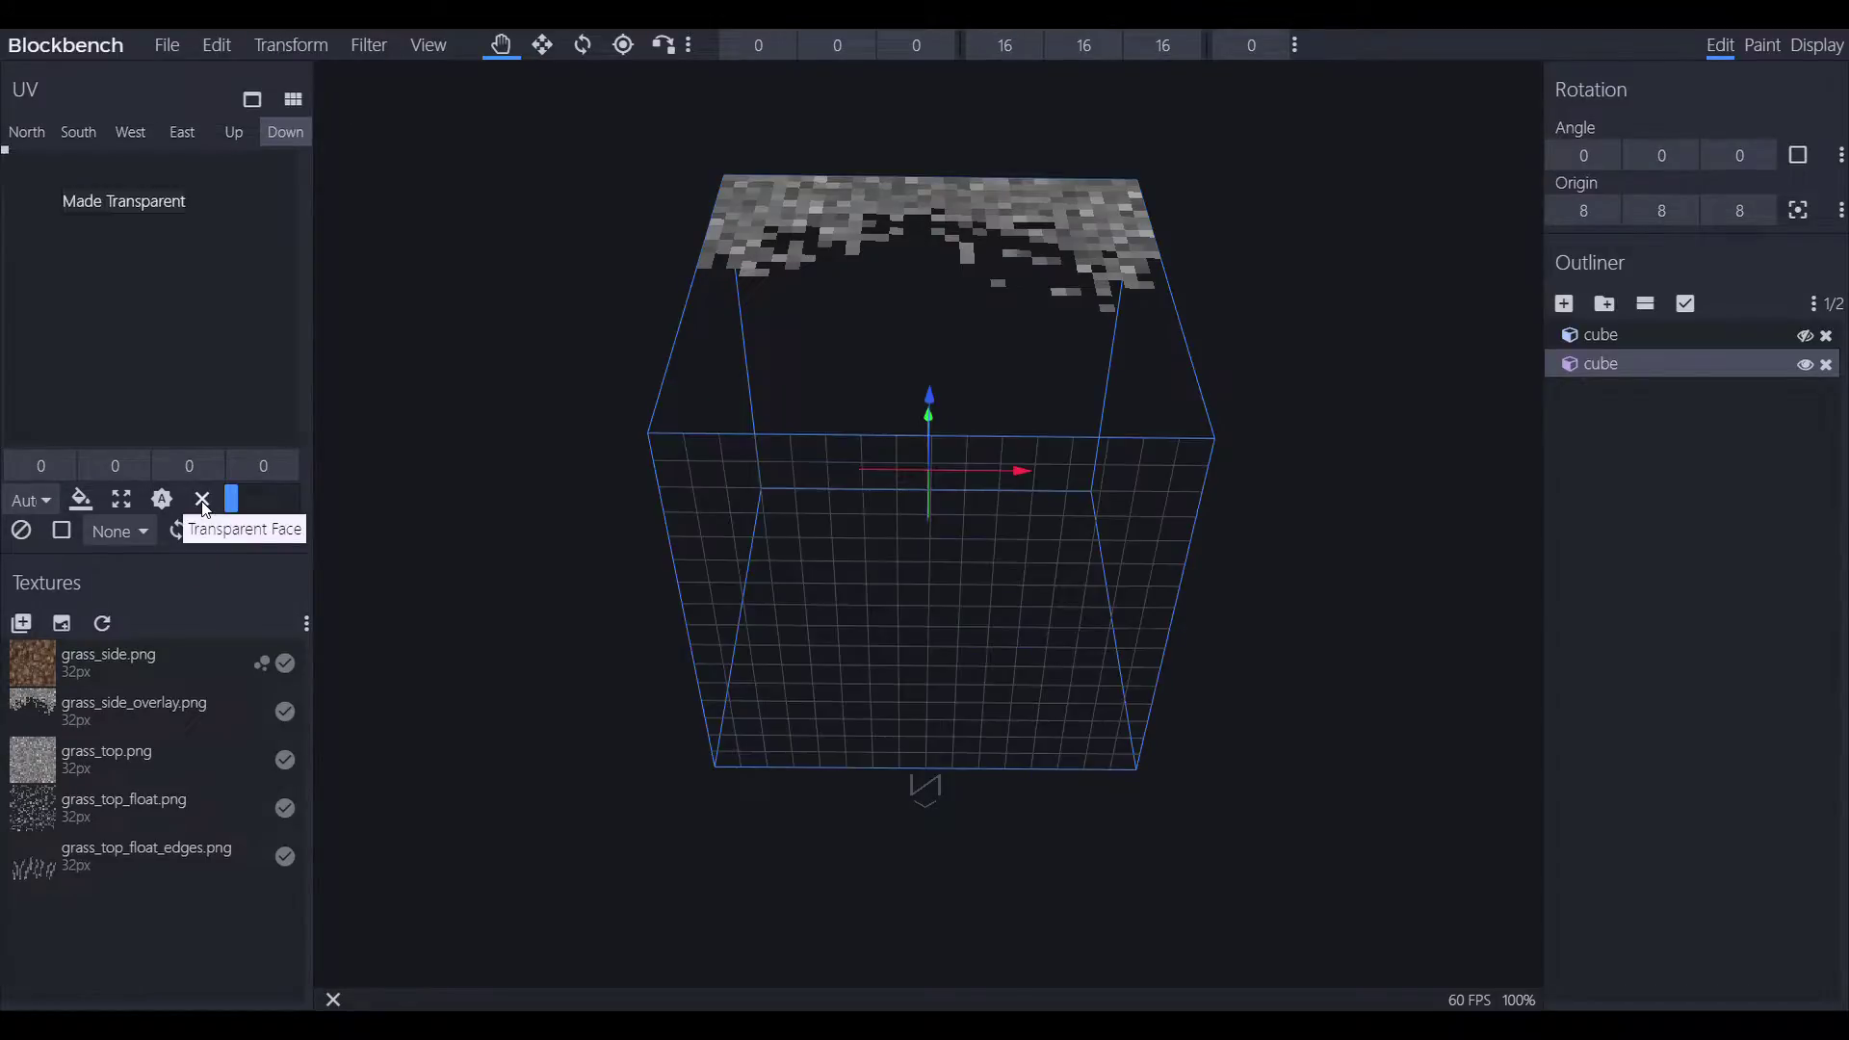
drag(421, 349, 472, 588)
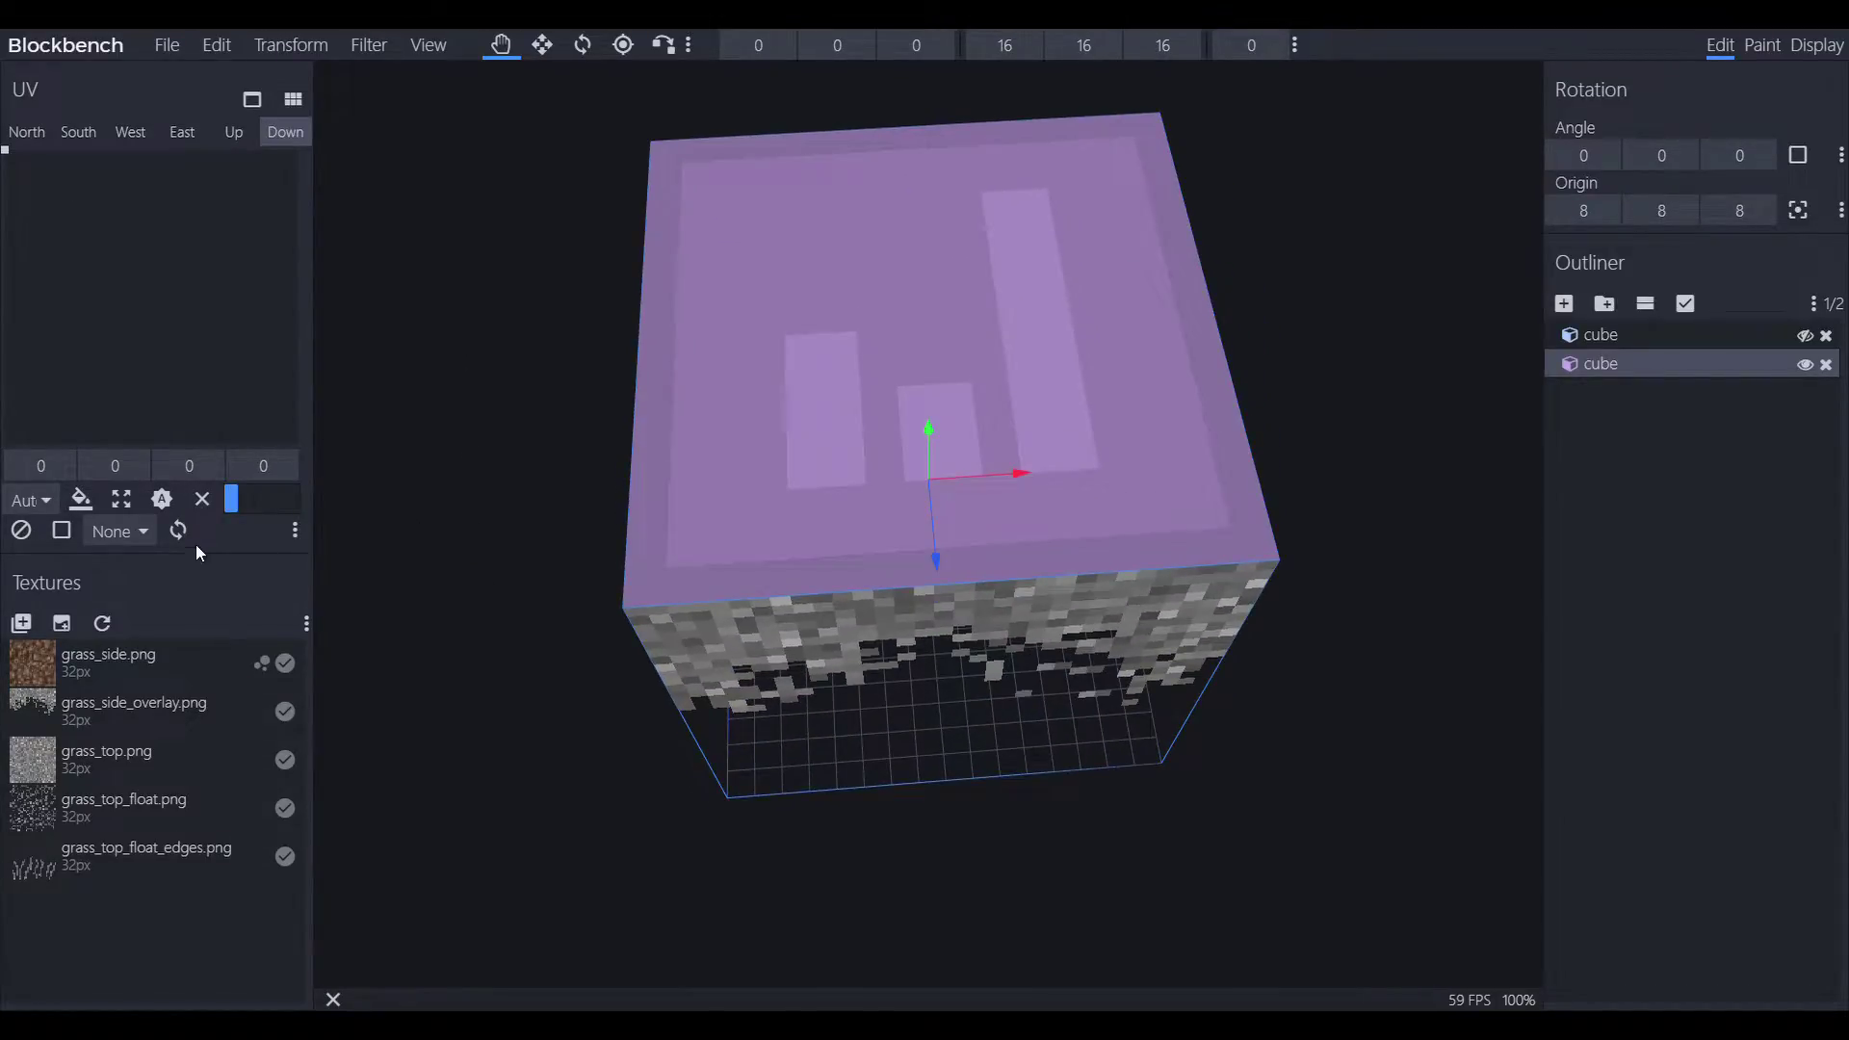
click(233, 135)
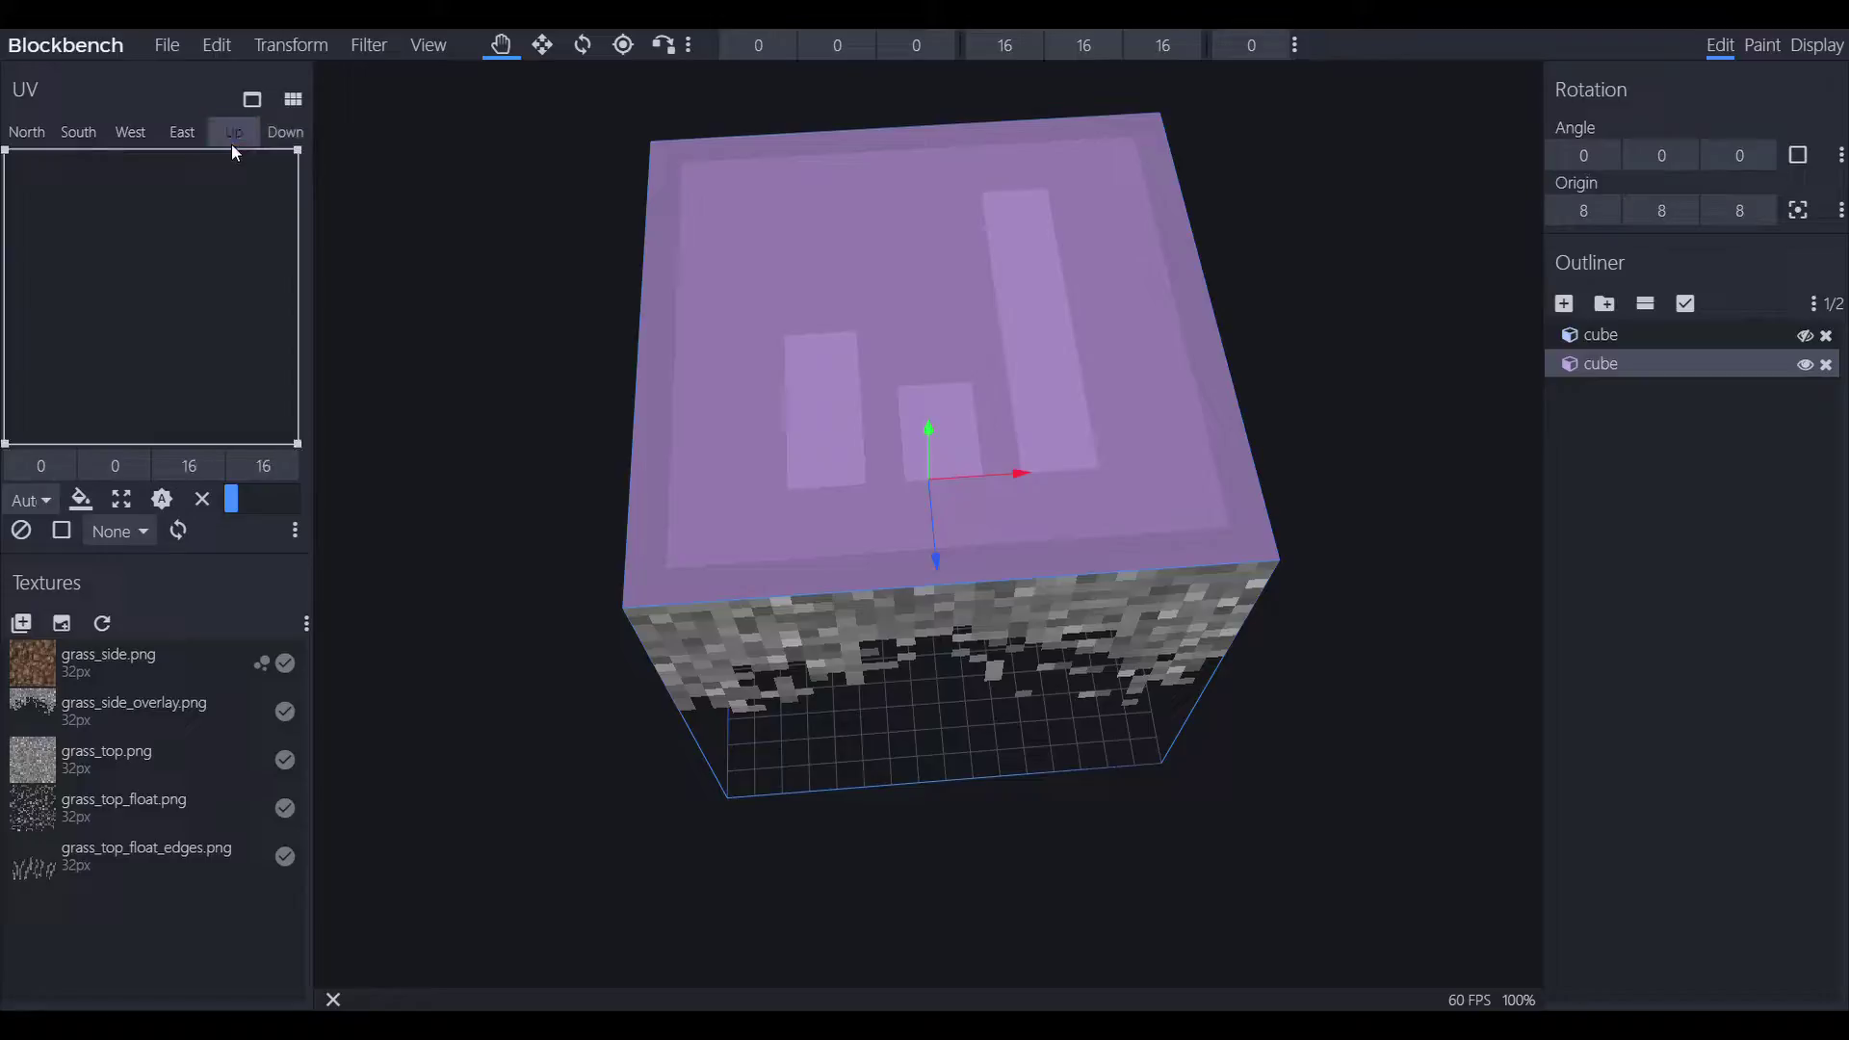
click(202, 499)
drag(400, 495, 1355, 384)
click(1805, 335)
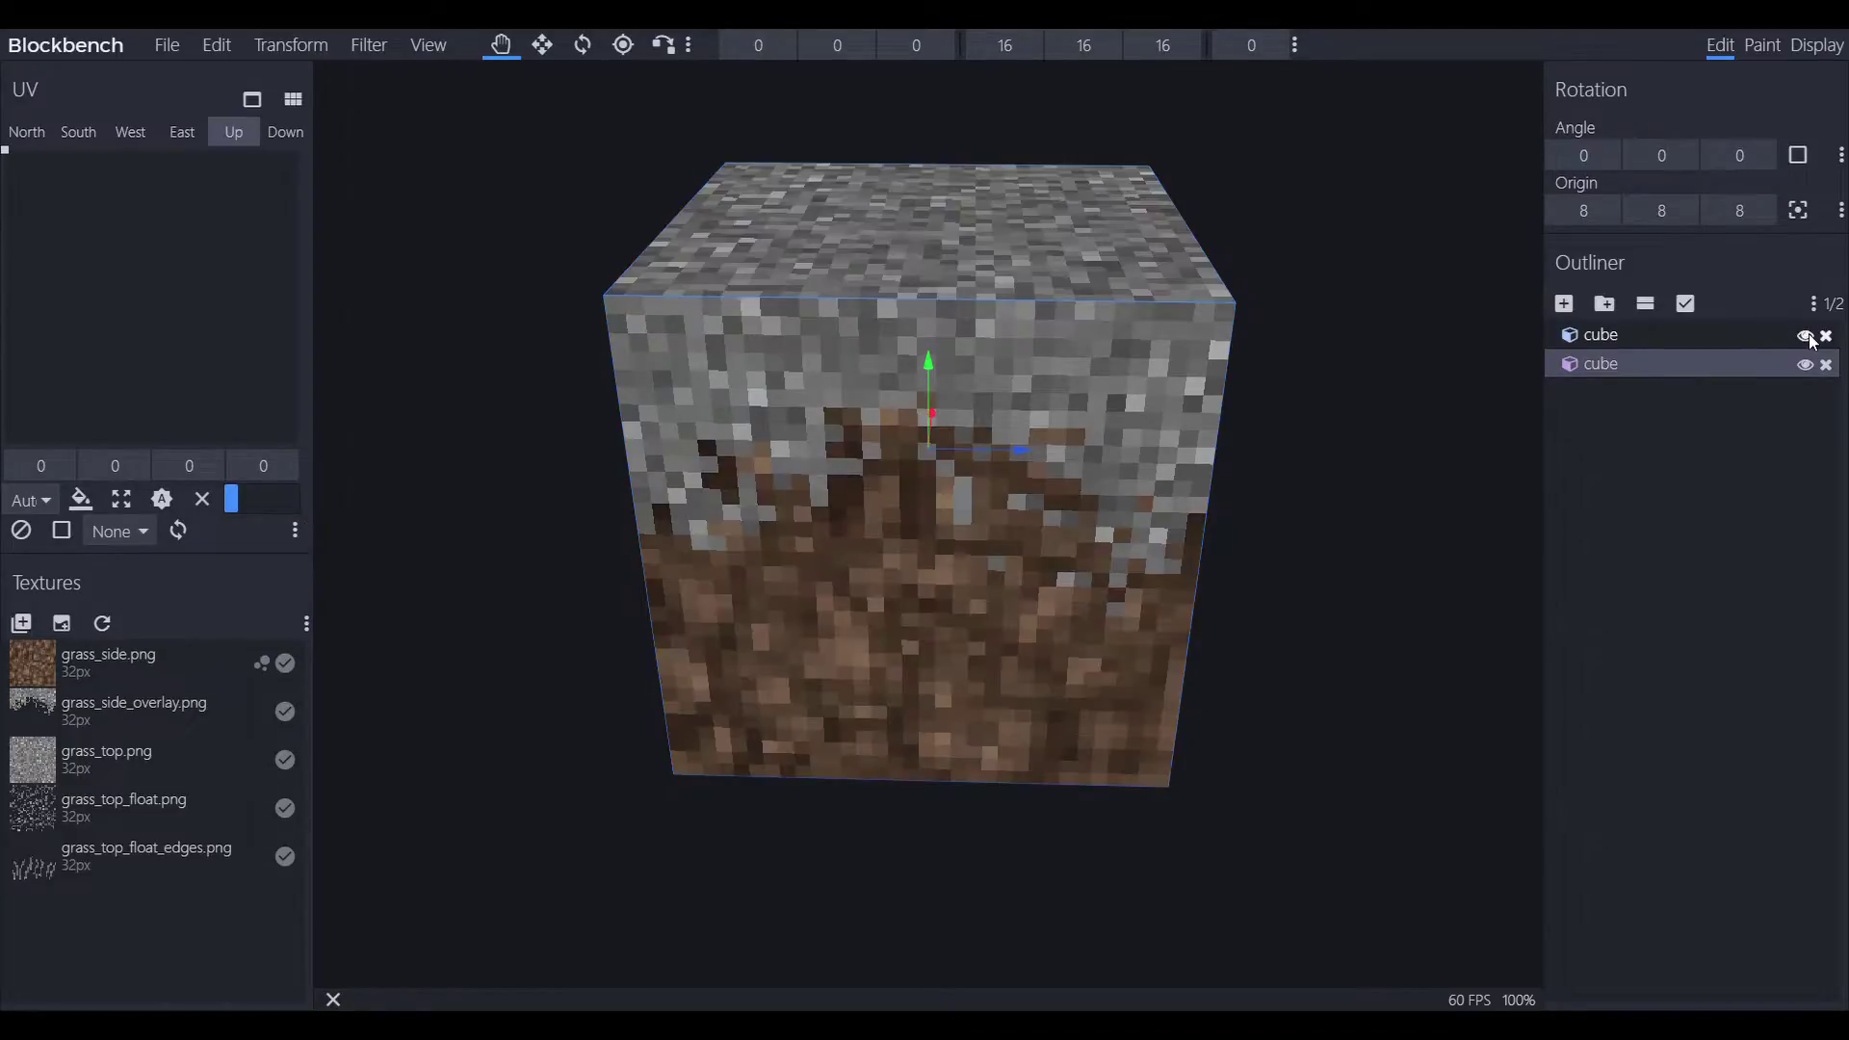